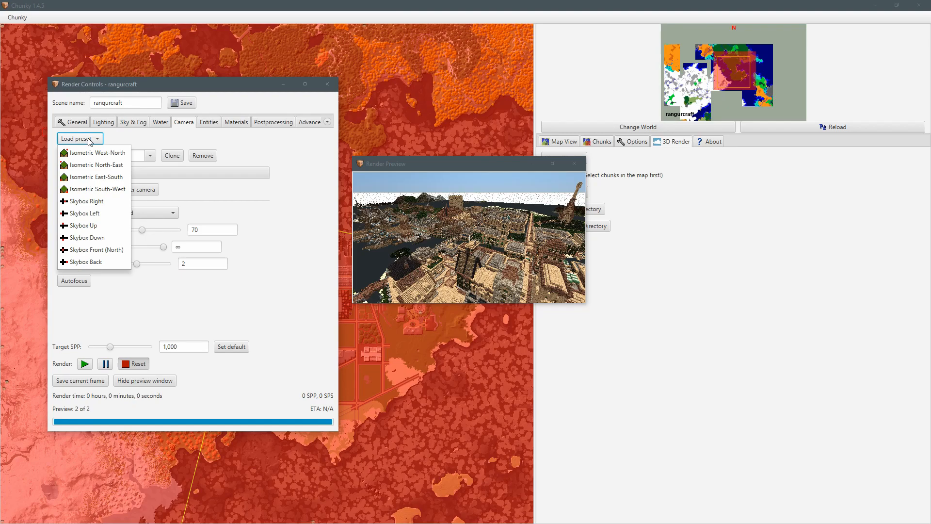
Load the Isometric West-North camera preset.
left_click(90, 140)
left_click(92, 141)
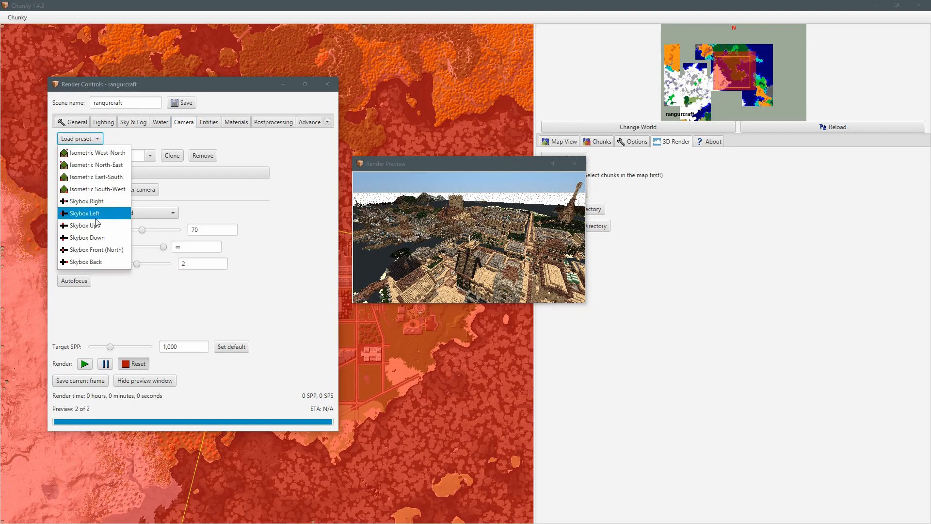
left_click(116, 137)
left_click(91, 139)
left_click(121, 137)
left_click(97, 139)
left_click(106, 153)
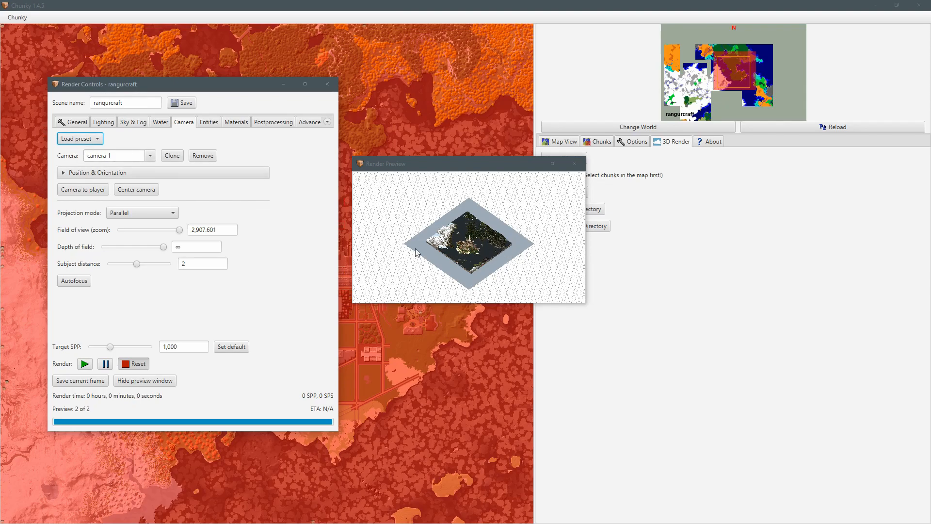
Set the camera's field of view to 1000.
left_click(180, 230)
left_click_drag(230, 231, 186, 231)
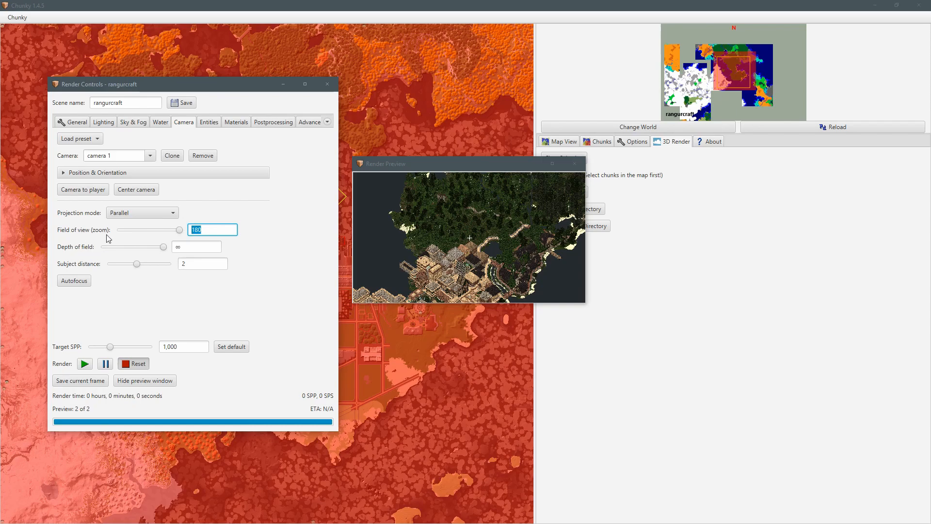
mouse_move(181, 232)
left_mouse_down()
mouse_move(136, 231)
mouse_move(230, 232)
mouse_move(166, 234)
left_mouse_up()
type("100")
key("Return")
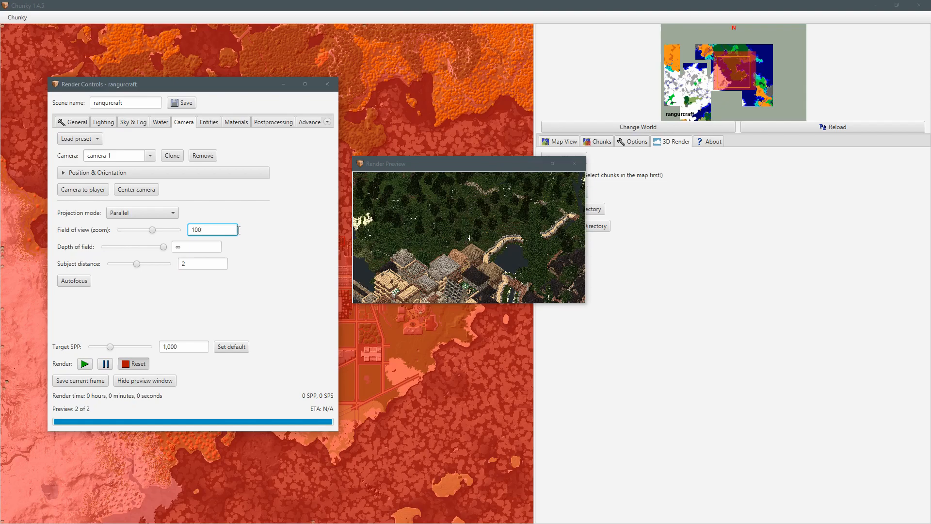
type("0")
key("Return")
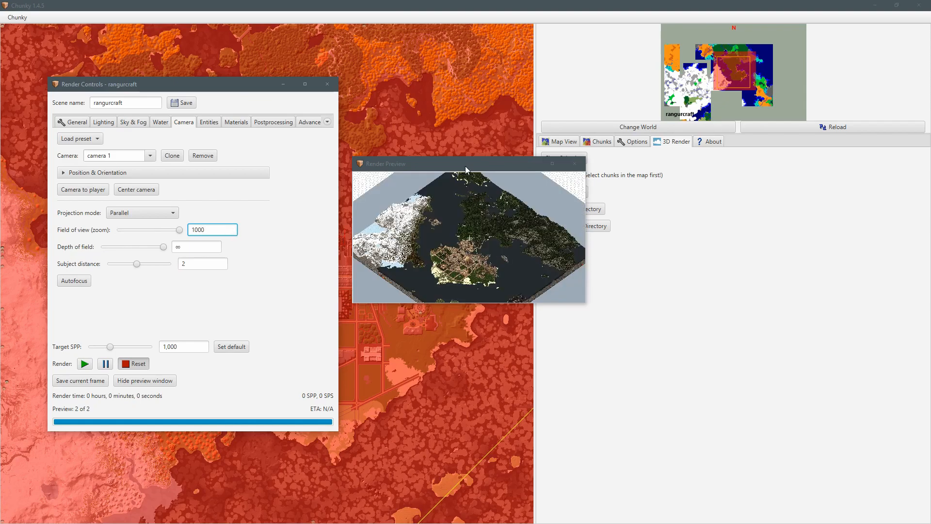
Double the canvas size to 960x540 and reposition the render preview window.
left_click_drag(465, 167, 470, 169)
left_click(73, 121)
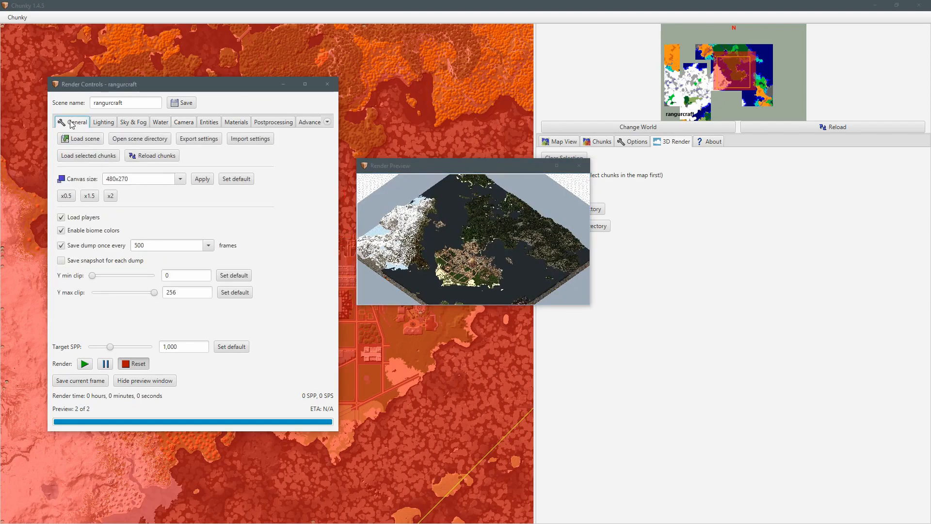
left_click(111, 195)
left_click_drag(464, 154, 463, 139)
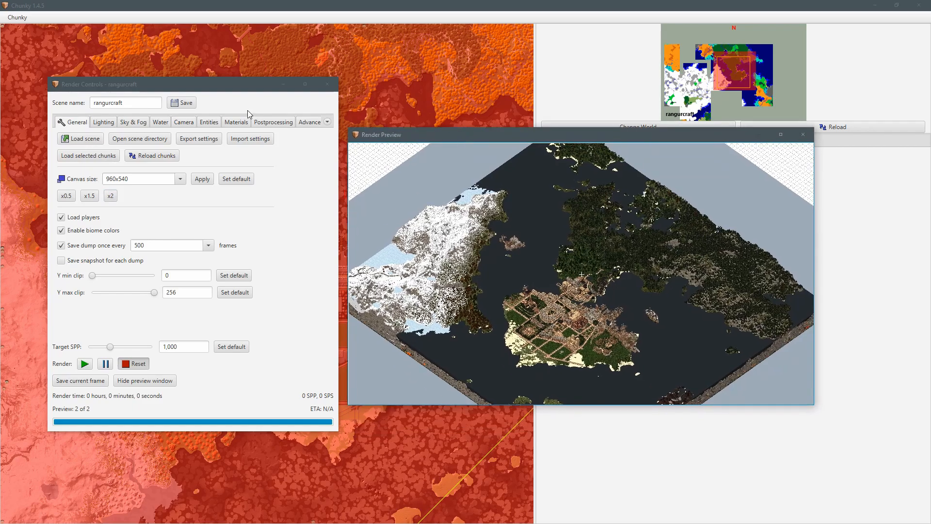
Examine the available projection modes and camera presets in the camera settings, keeping the Parallel projection.
left_click(184, 121)
left_click(171, 216)
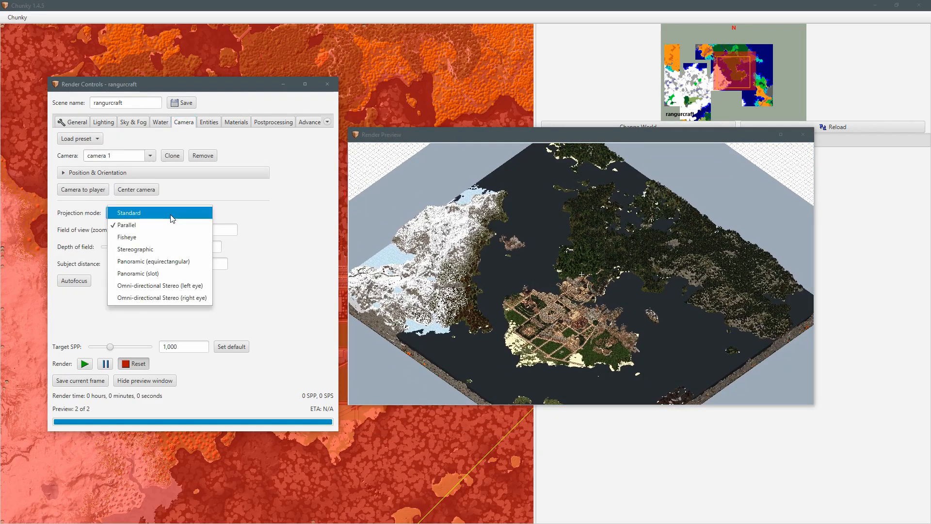
left_click(180, 199)
left_click(84, 139)
left_click(125, 141)
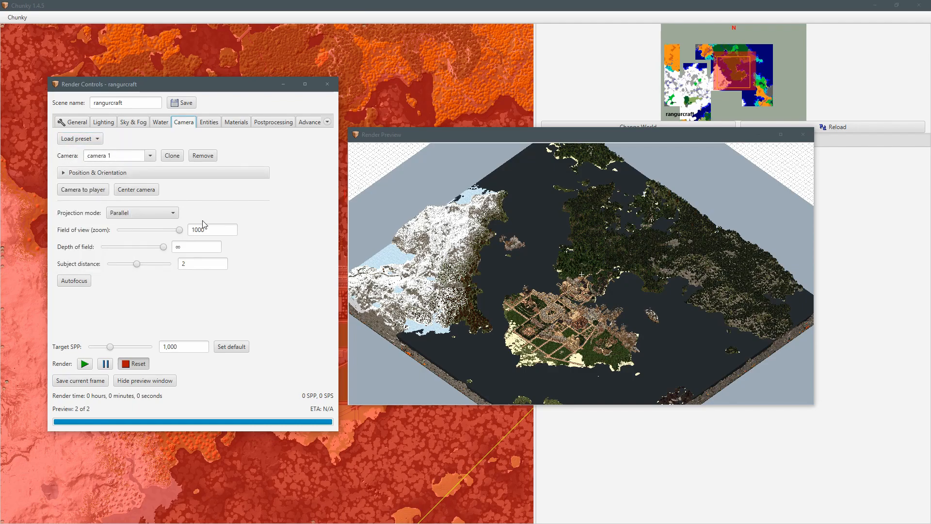
left_click(174, 214)
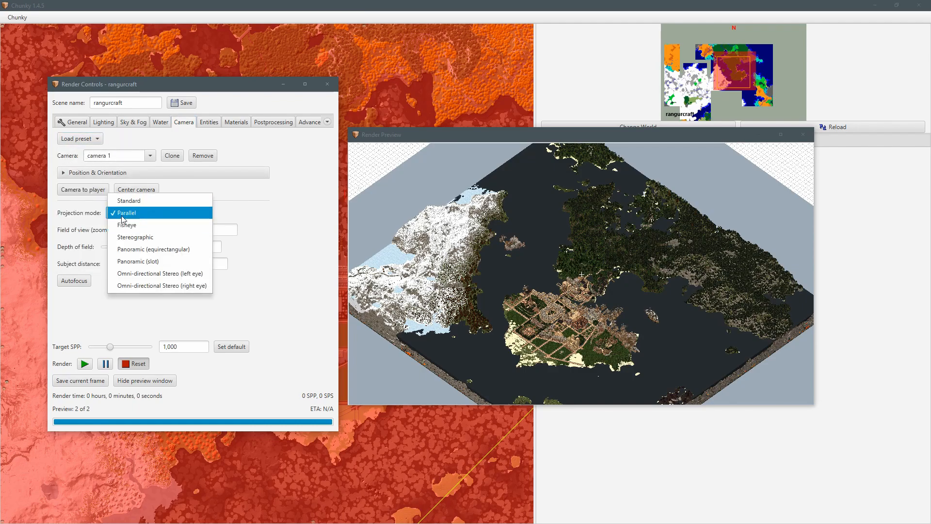
left_click(167, 201)
Preview the scene from the Isometric North-East, East-South and South-West camera presets in turn.
left_click(96, 142)
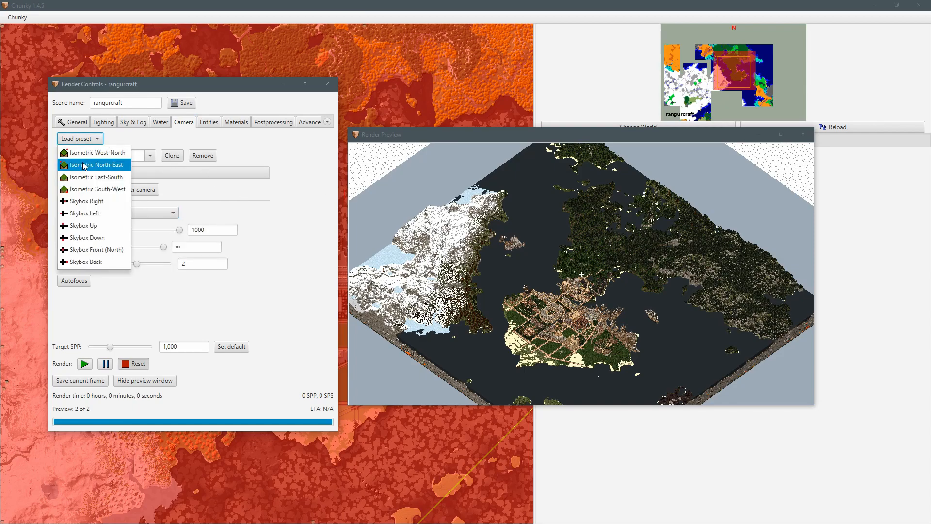
left_click(84, 165)
left_click(90, 139)
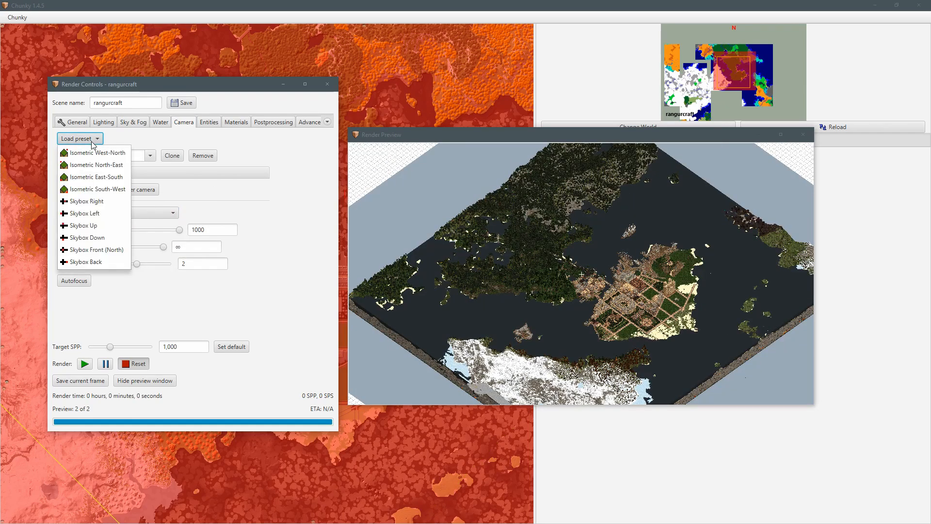
left_click(88, 178)
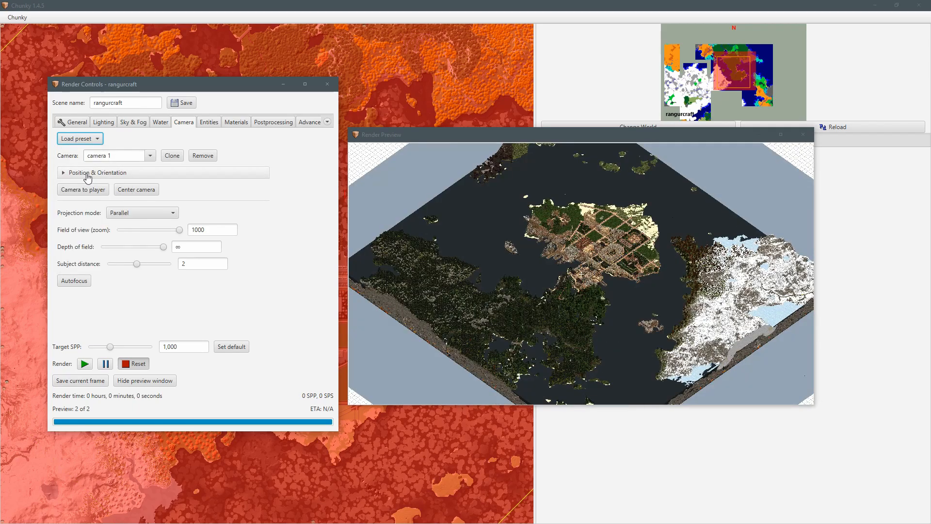
left_click(96, 139)
left_click(84, 189)
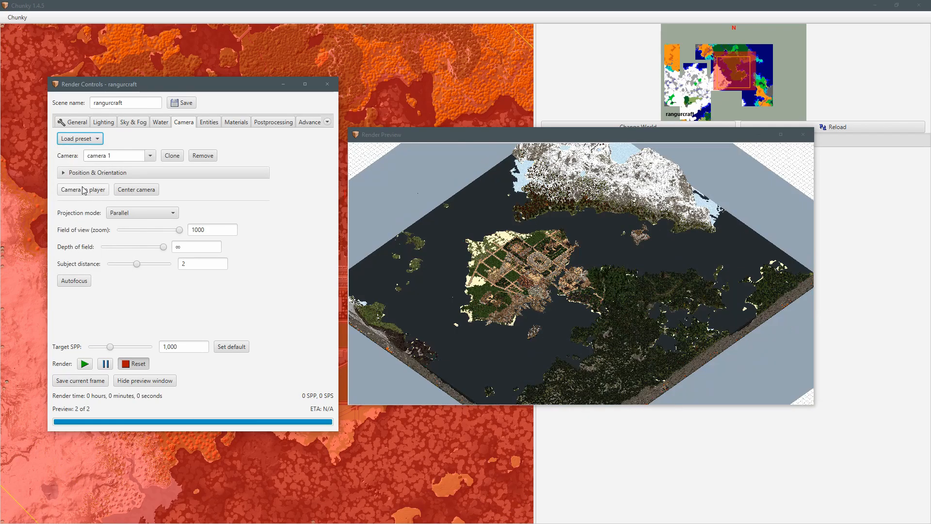
Reposition the preview window and move the camera backward over the scene.
double_click(187, 231)
left_click(235, 230)
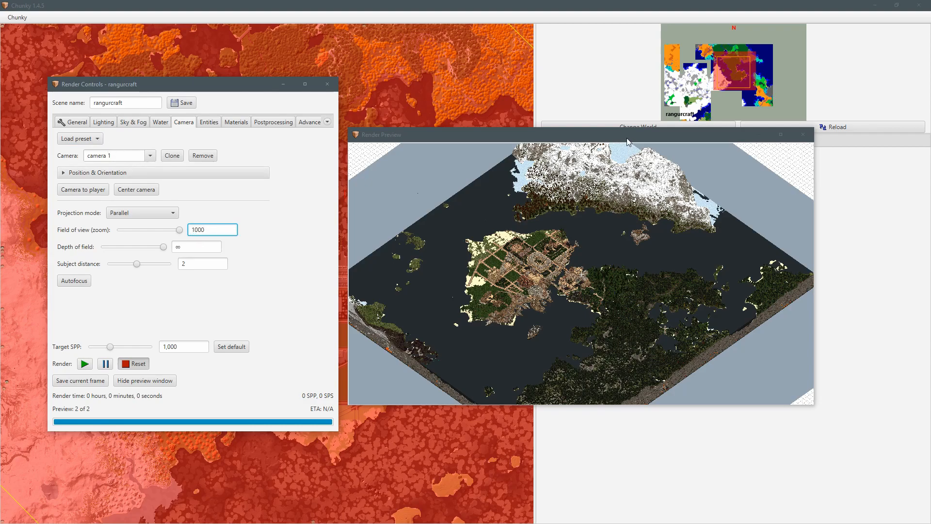
left_click_drag(626, 138, 627, 143)
key("s")
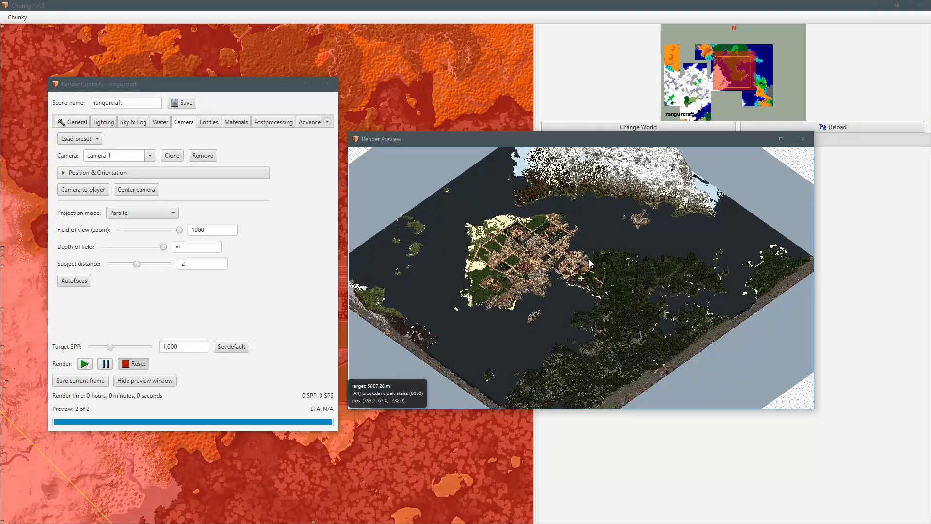
key("s")
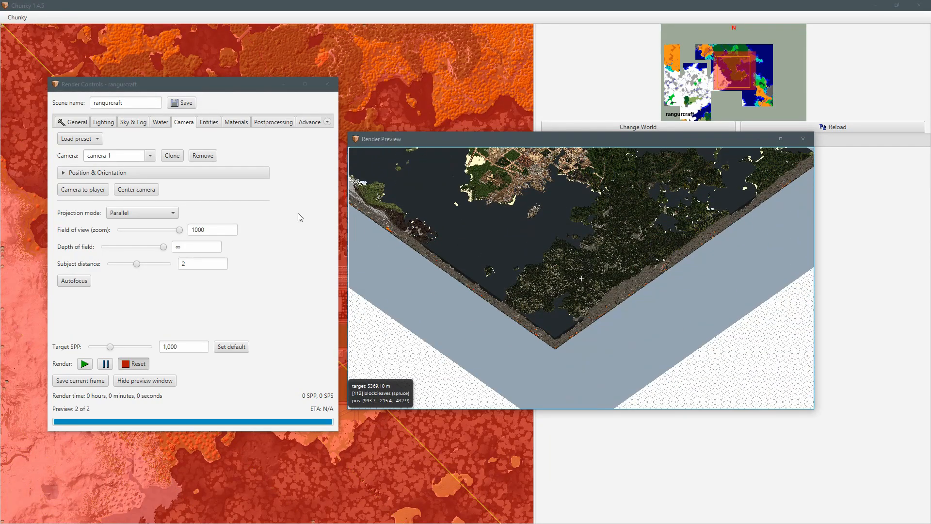
Compare the moved camera's framing in the Isometric North-East, West-North, East-South and South-West presets.
left_click(93, 139)
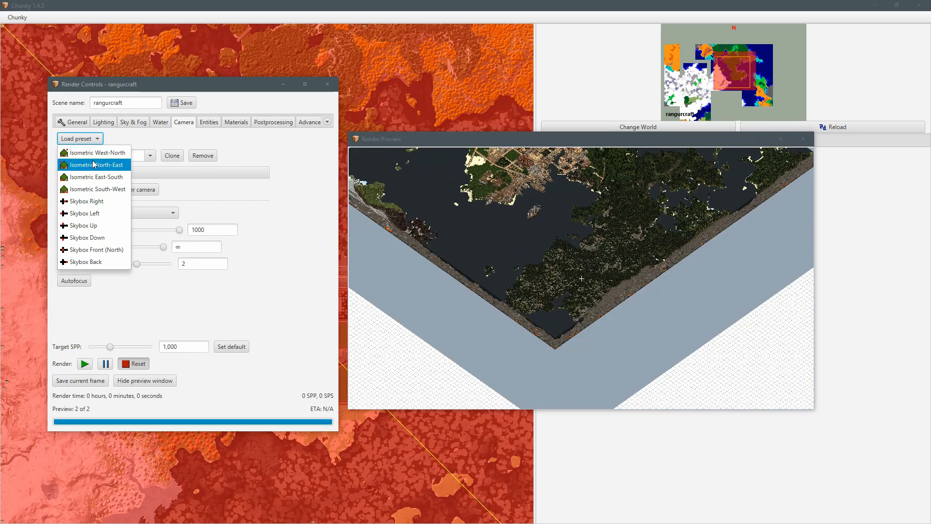
left_click(94, 164)
left_click(97, 139)
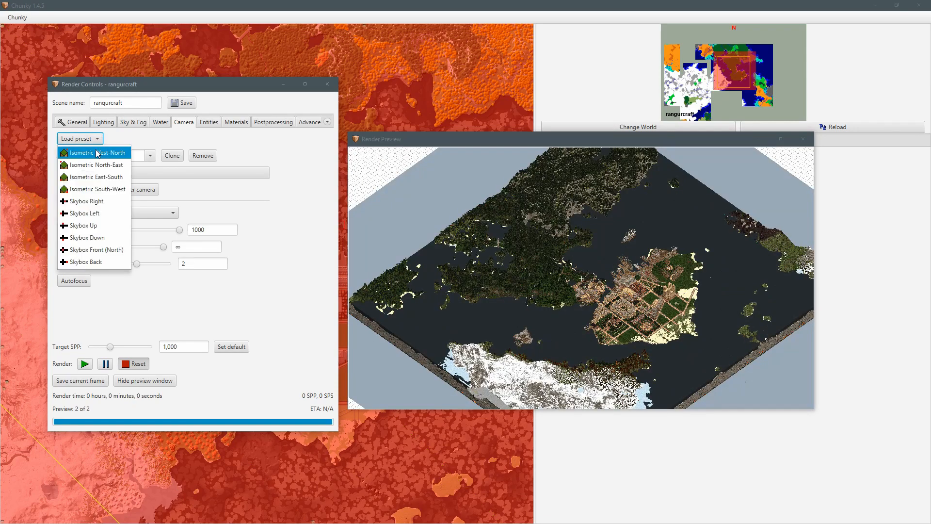
left_click(97, 153)
left_click(95, 140)
left_click(97, 177)
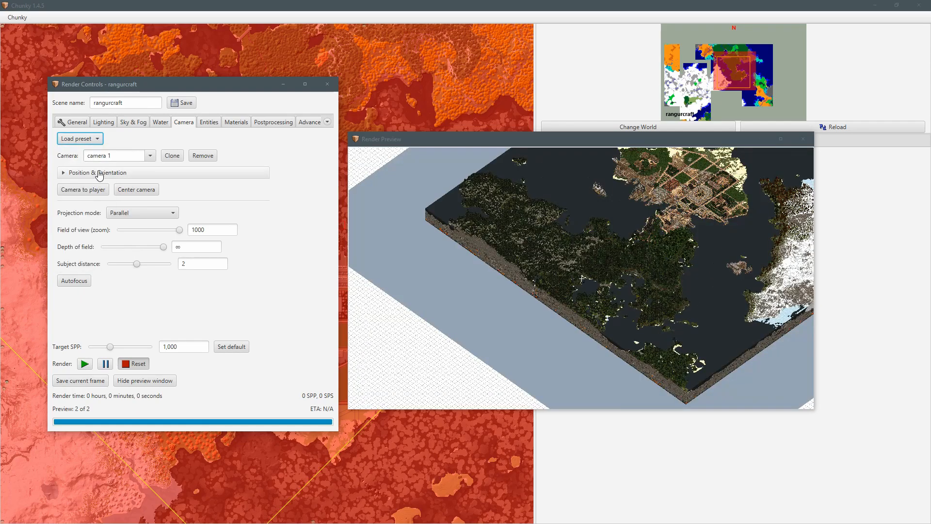
left_click(97, 140)
left_click(99, 190)
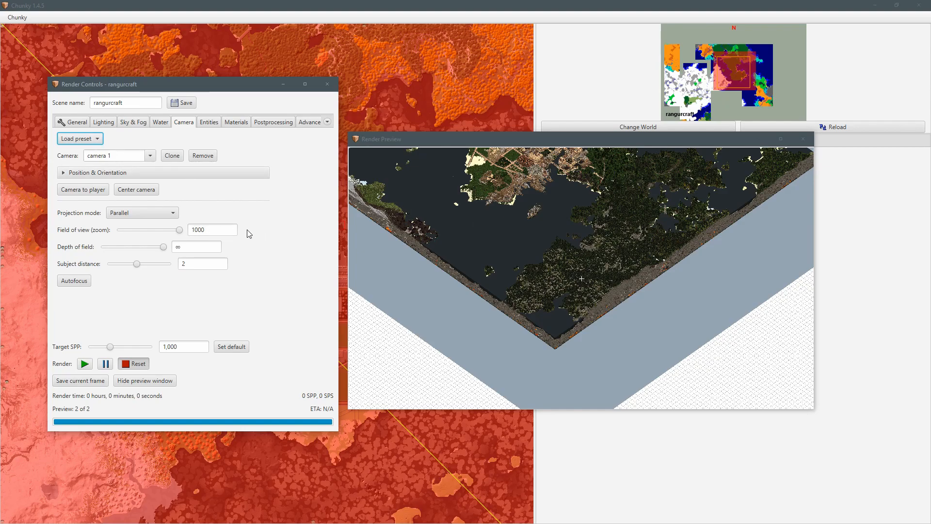
Try the camera's focus settings using autofocus, a subject distance of 21.544 and a depth of field of 294.314.
double_click(187, 245)
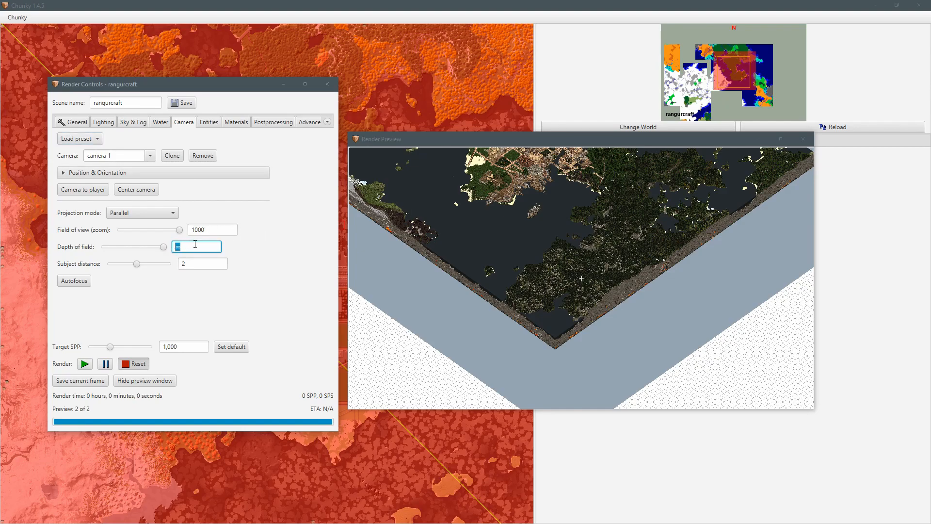
left_click(79, 279)
left_click_drag(169, 264, 149, 265)
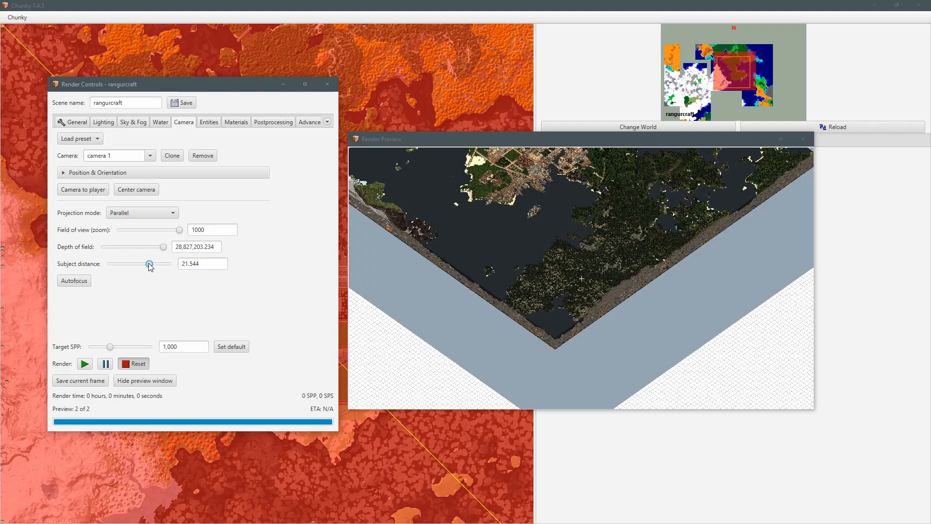
left_click(87, 276)
left_click_drag(165, 246, 150, 246)
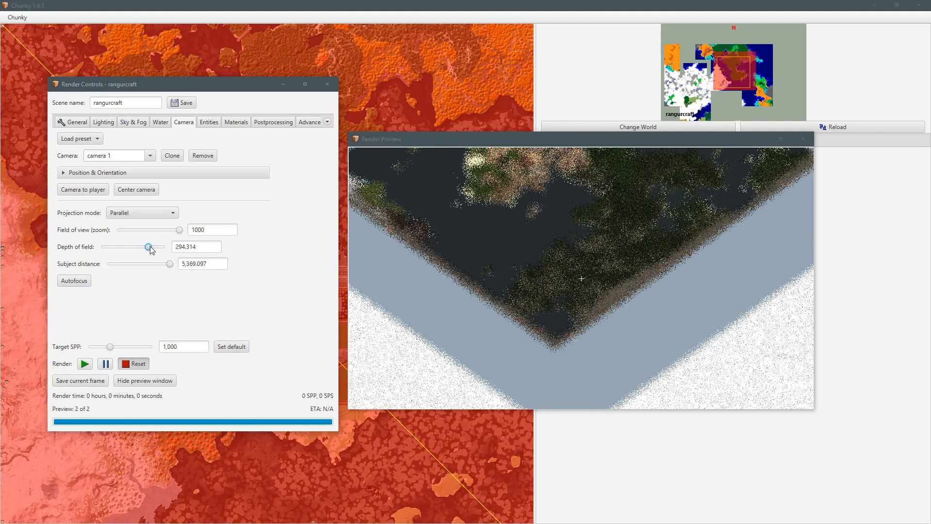
Load the Isometric North-East camera preset and autofocus the camera.
left_click(78, 139)
left_click(90, 162)
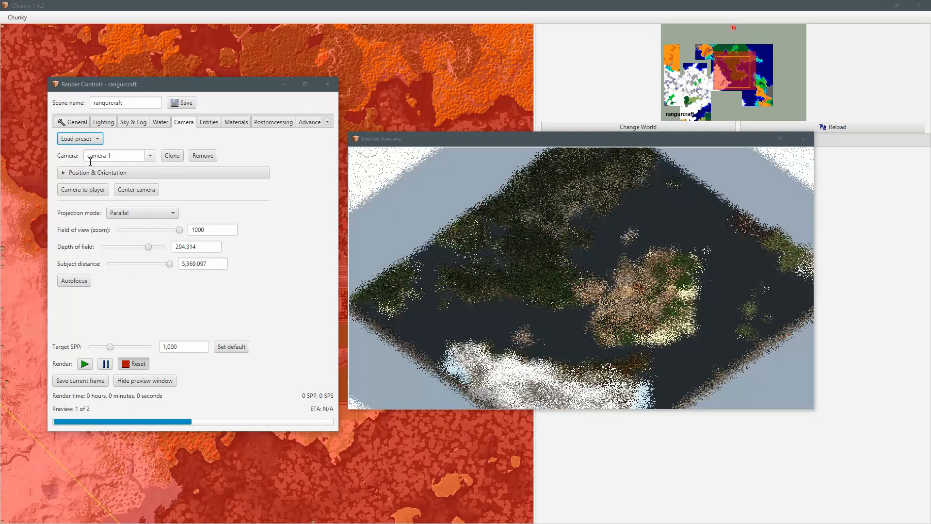
left_click(75, 281)
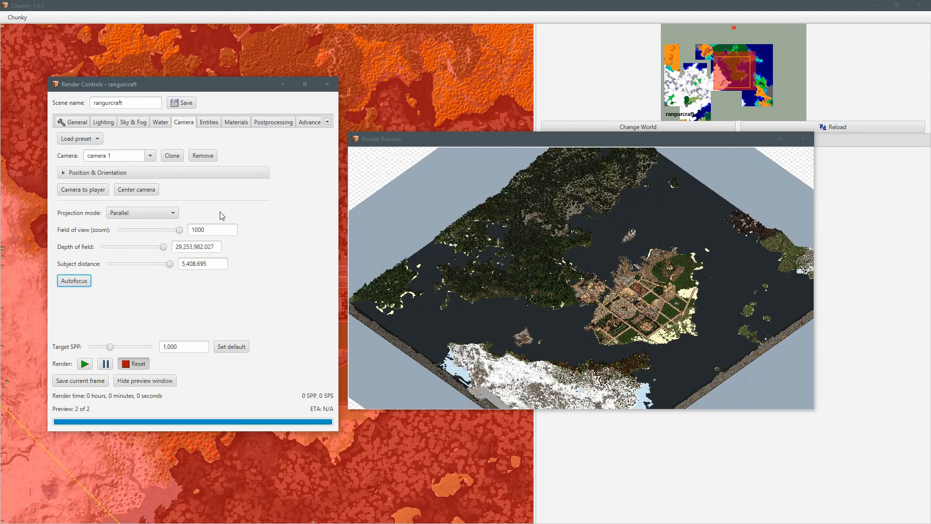
Cycle through the Isometric East-South, South-West and West-North presets, ending on Isometric North-East.
left_click(90, 138)
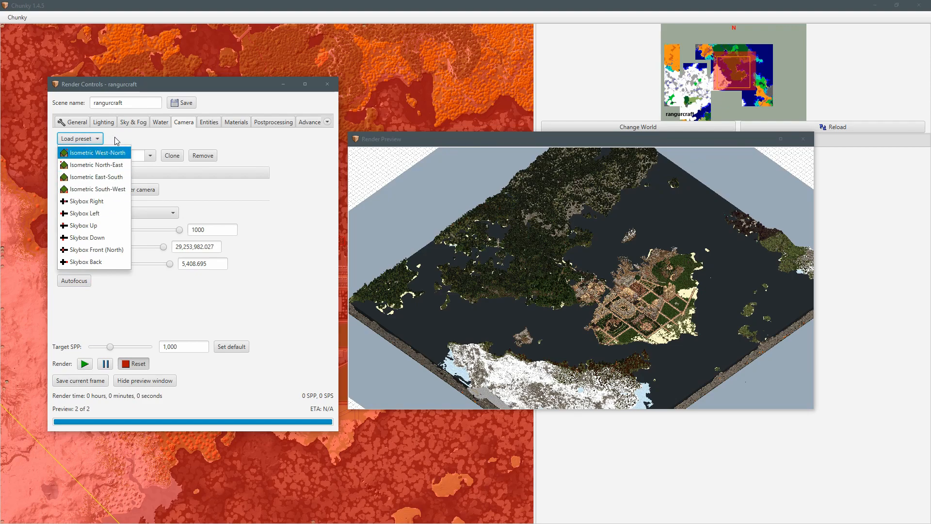
left_click(116, 141)
left_click(96, 139)
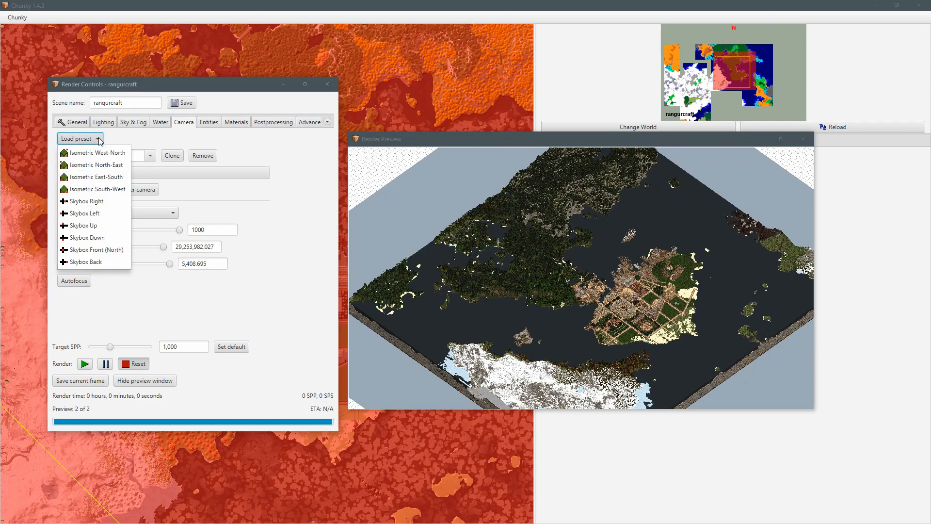
left_click(88, 167)
left_click(81, 138)
left_click(92, 176)
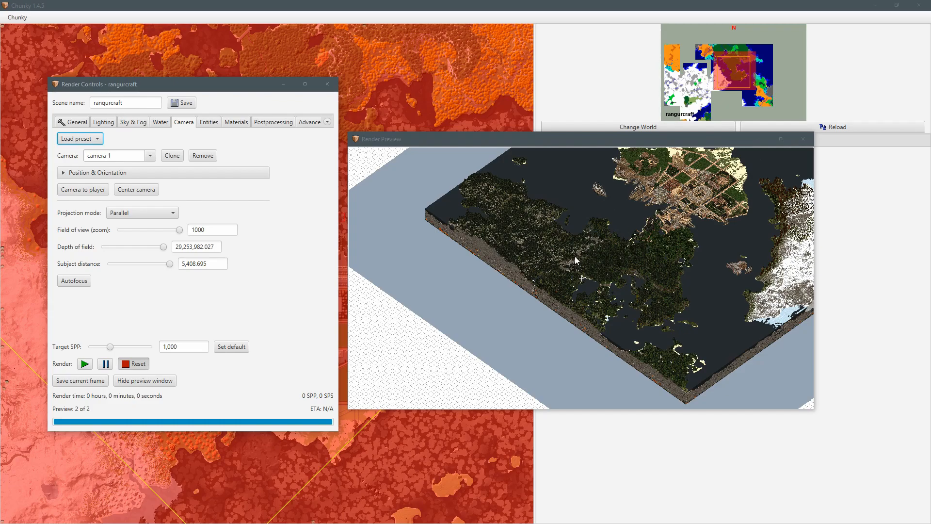
left_click(94, 140)
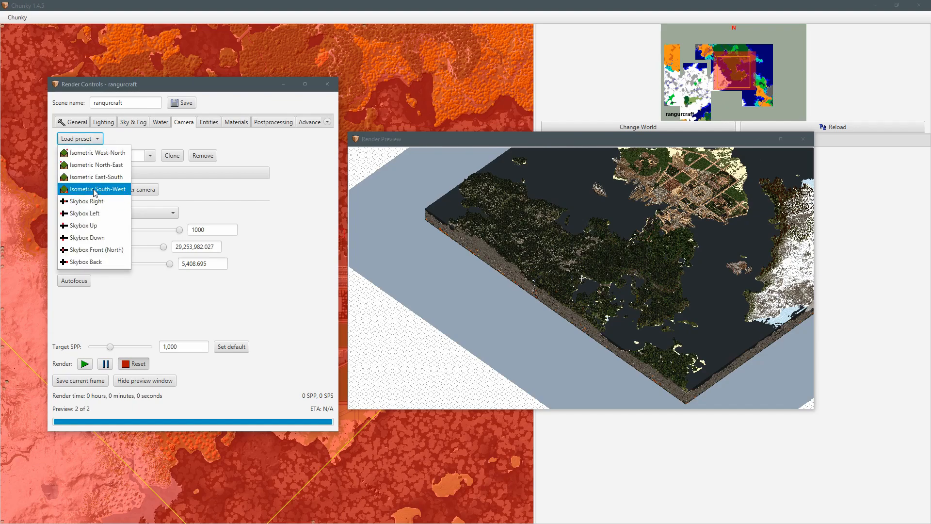
left_click(94, 189)
left_click(97, 139)
left_click(97, 152)
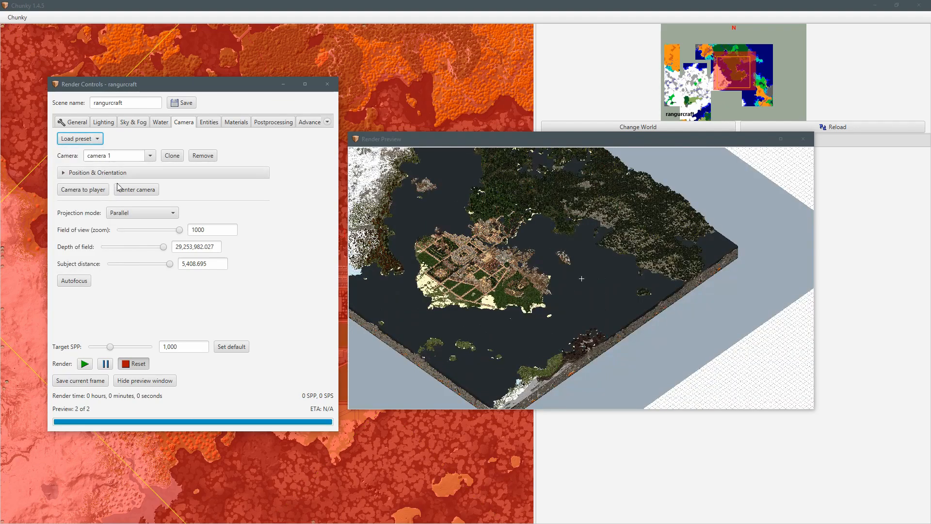
left_click(95, 140)
left_click(100, 170)
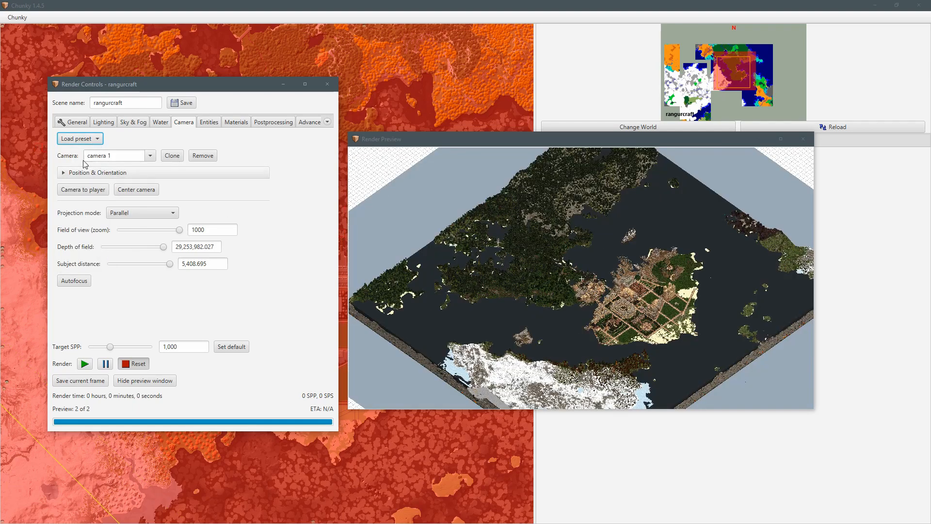
Compare the camera's view in the Skybox Right, Left, Up, Down, Front (North) and Back presets.
left_click(83, 139)
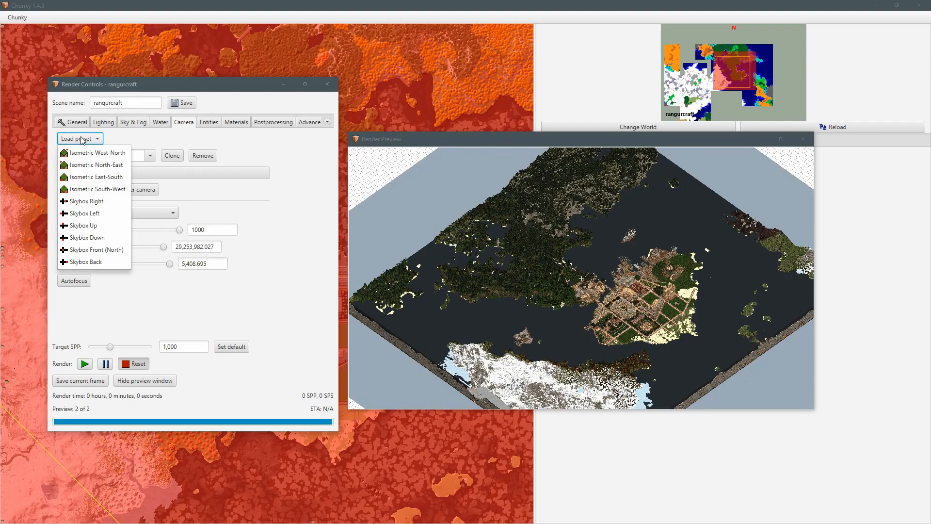
left_click(97, 201)
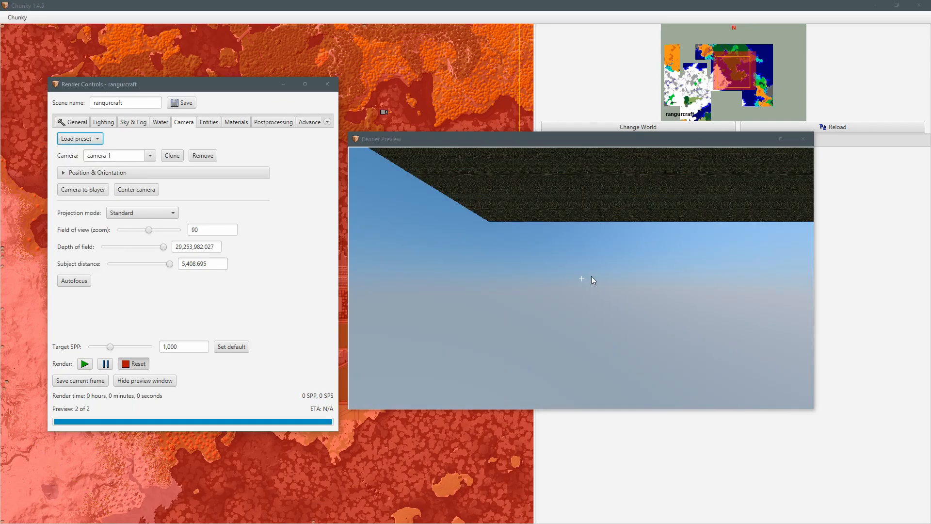
left_click(99, 139)
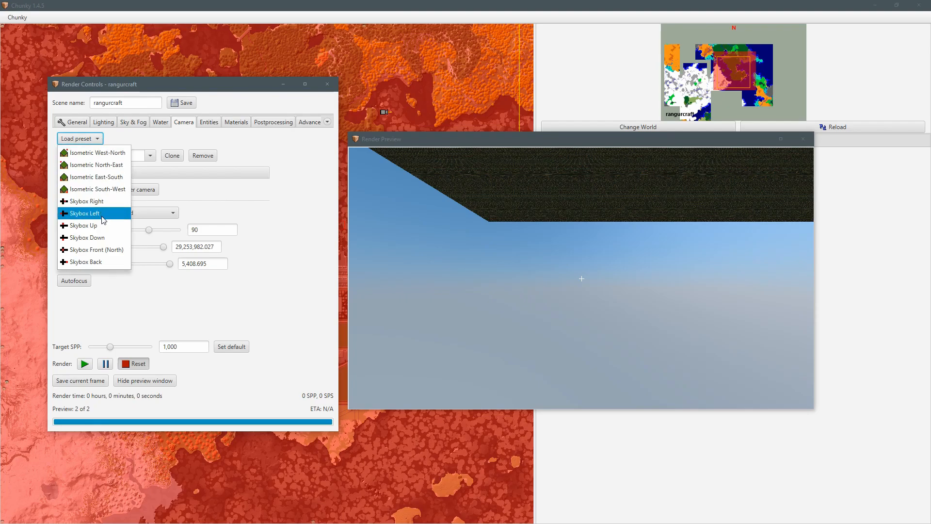
left_click(92, 214)
left_click(85, 140)
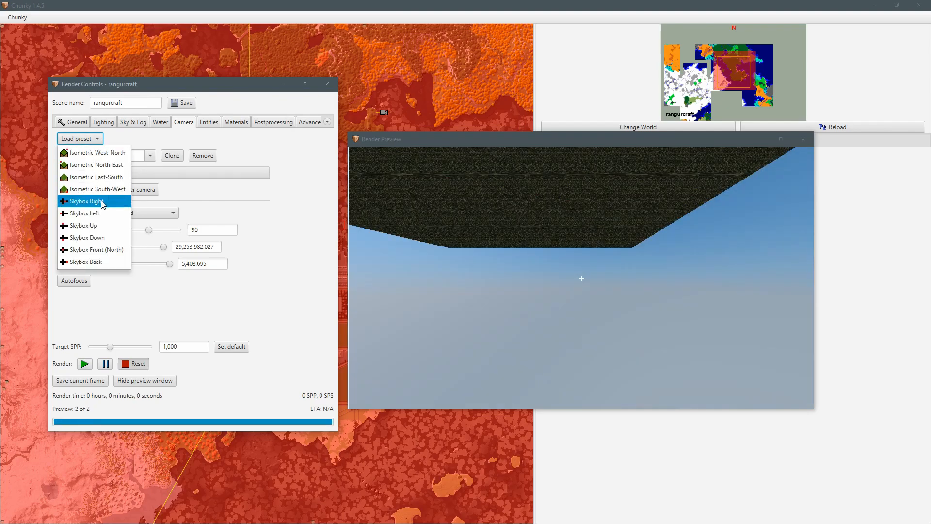
left_click(106, 228)
left_click(100, 139)
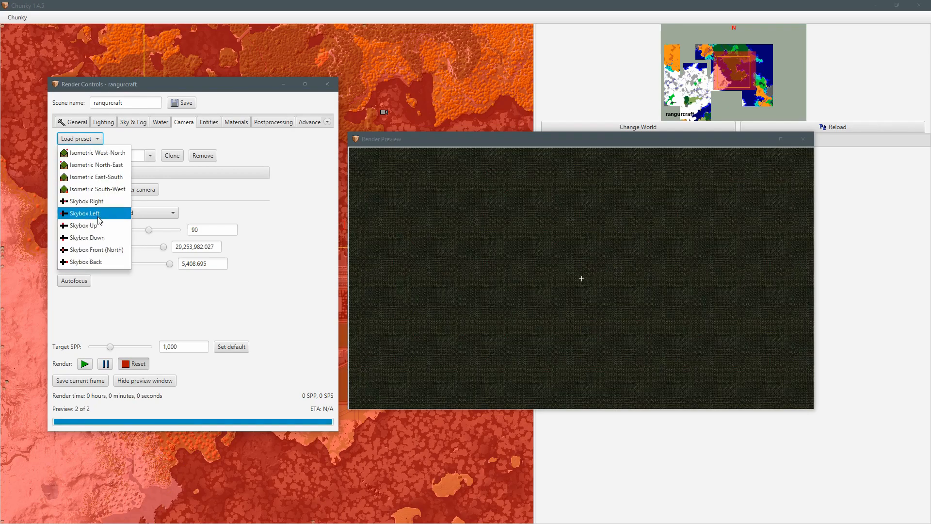
left_click(100, 238)
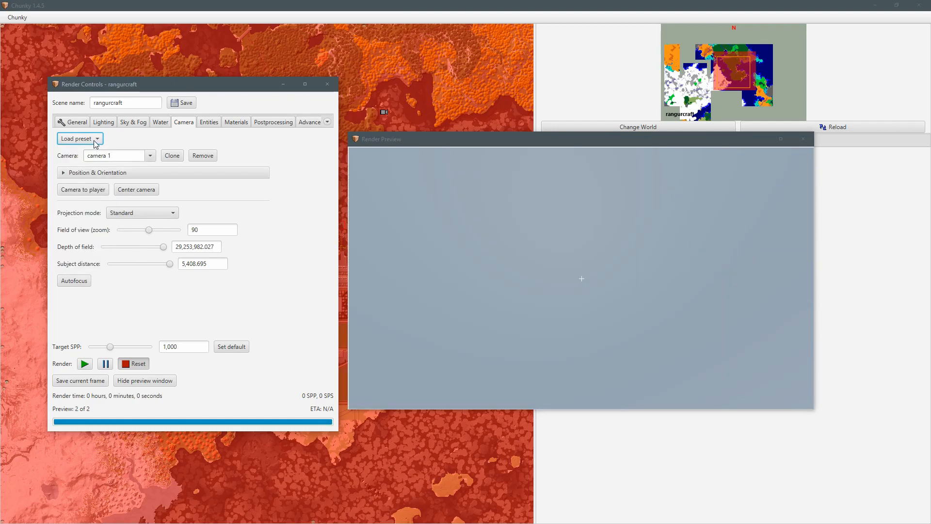
left_click(94, 140)
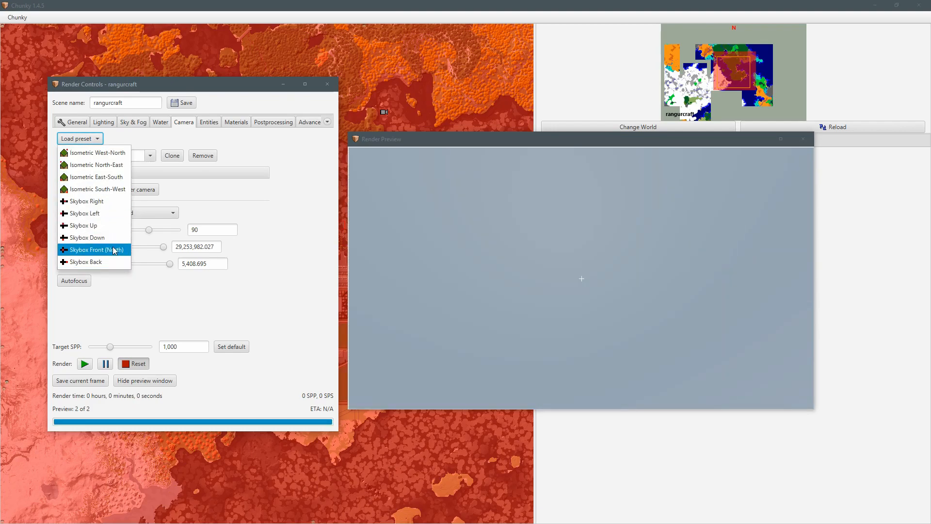
left_click(113, 250)
left_click(92, 140)
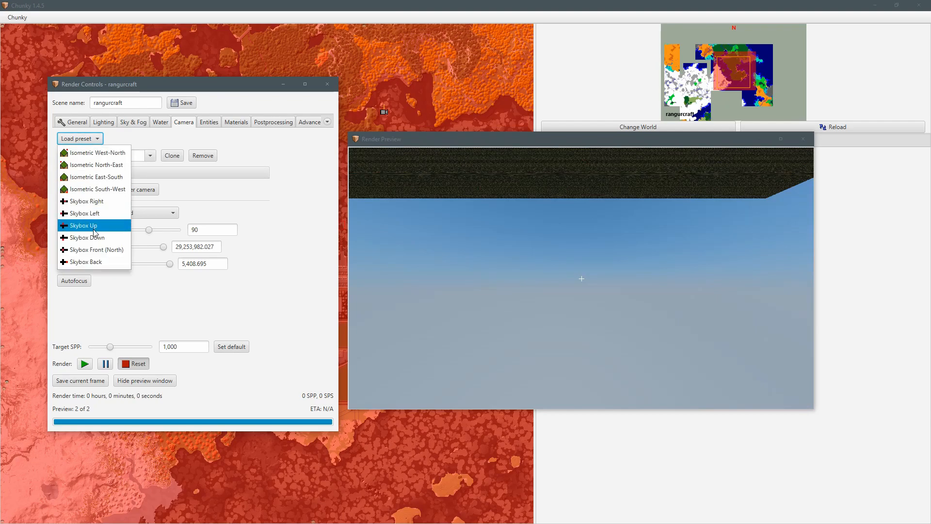
left_click(96, 262)
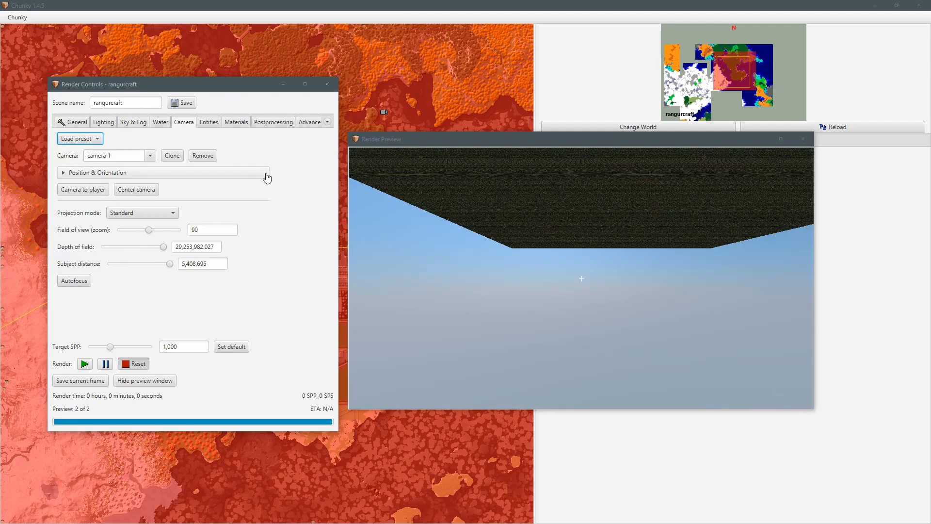
Load the Isometric West-North preset, changing its projection mode to Standard and its field of view to 64.289.
left_click(100, 140)
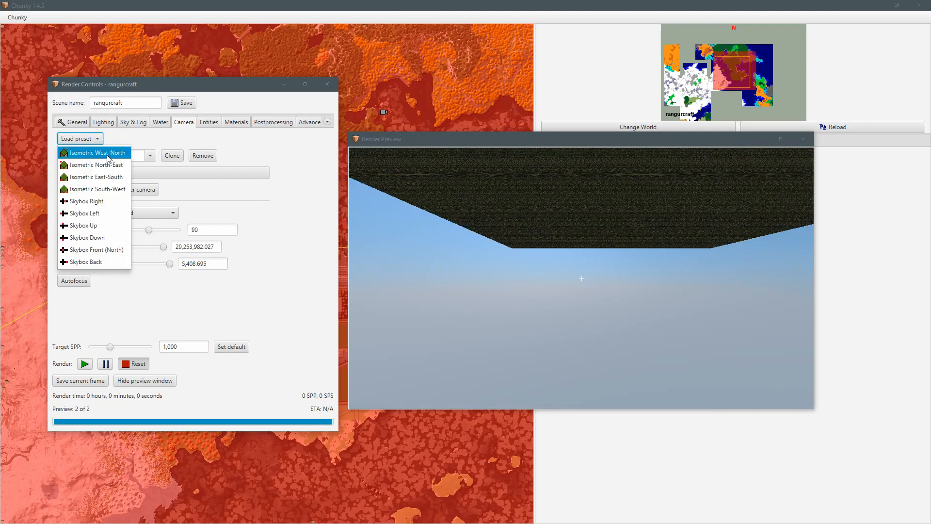
left_click(115, 154)
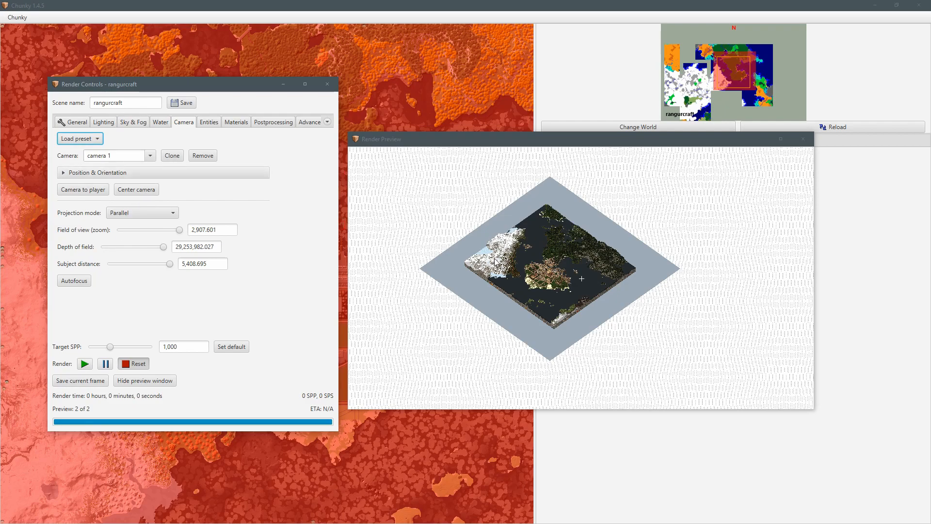
left_click(156, 212)
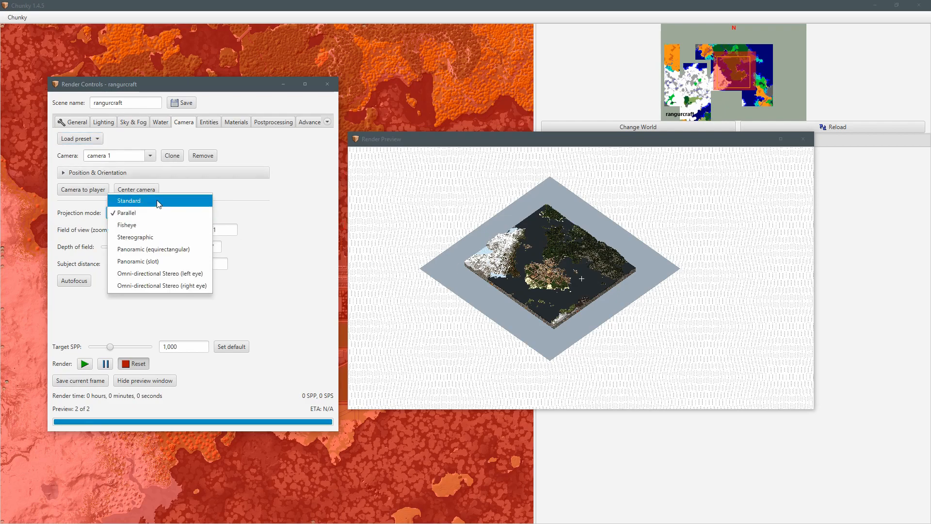
left_click(158, 201)
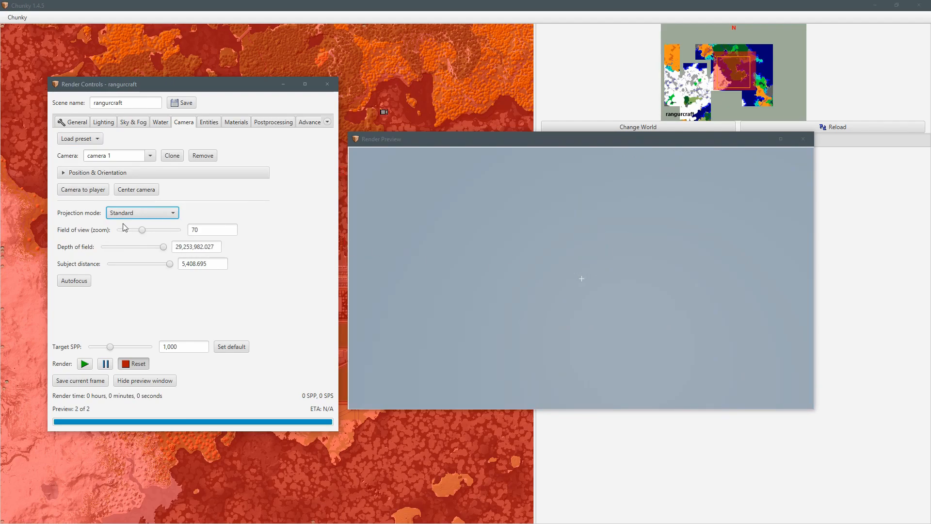
left_click(137, 230)
left_click_drag(137, 232, 142, 232)
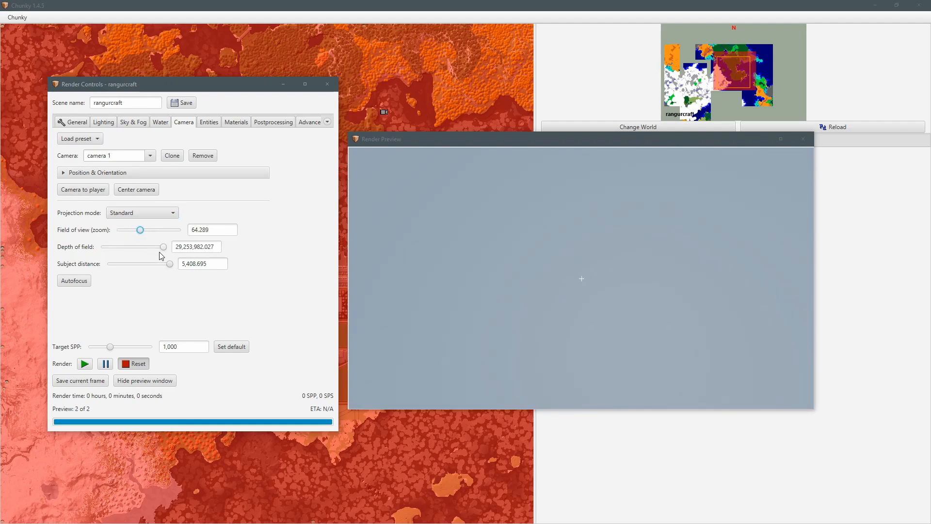
Tilt the camera up to the horizon and raise it from beneath the terrain to overlook the town and forest.
left_click_drag(489, 251, 485, 290)
left_click_drag(522, 251, 499, 277)
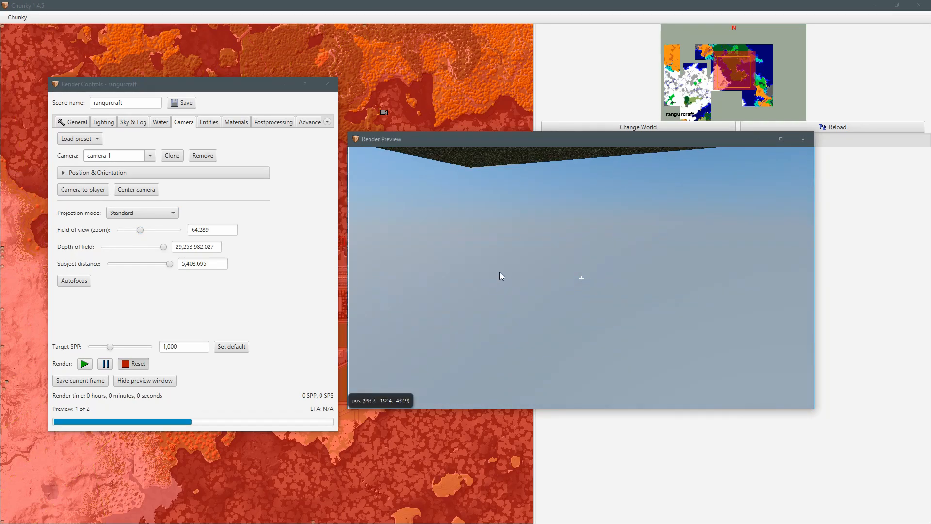
key("ctrl+r")
key("ctrl+r")
key("ctrl+r")
key("ctrl+r")
left_click_drag(542, 238, 533, 246)
key("ctrl+a")
Compare the raised camera's view in the Skybox Right and Skybox Left presets.
left_click(90, 138)
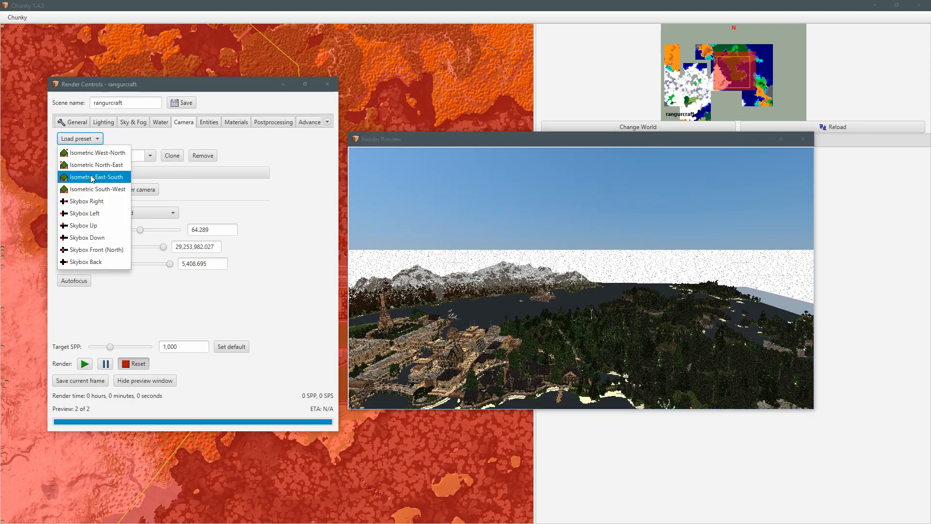
left_click(102, 203)
left_click(92, 139)
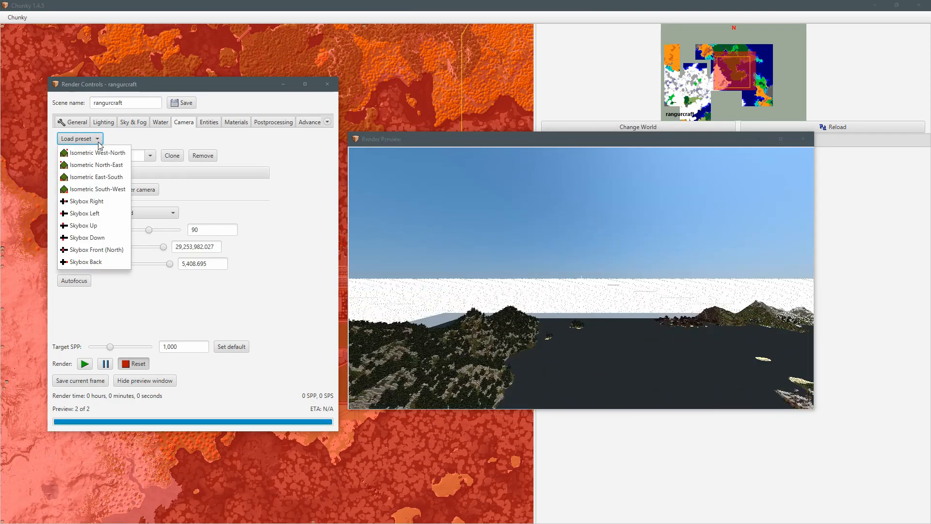
left_click(99, 214)
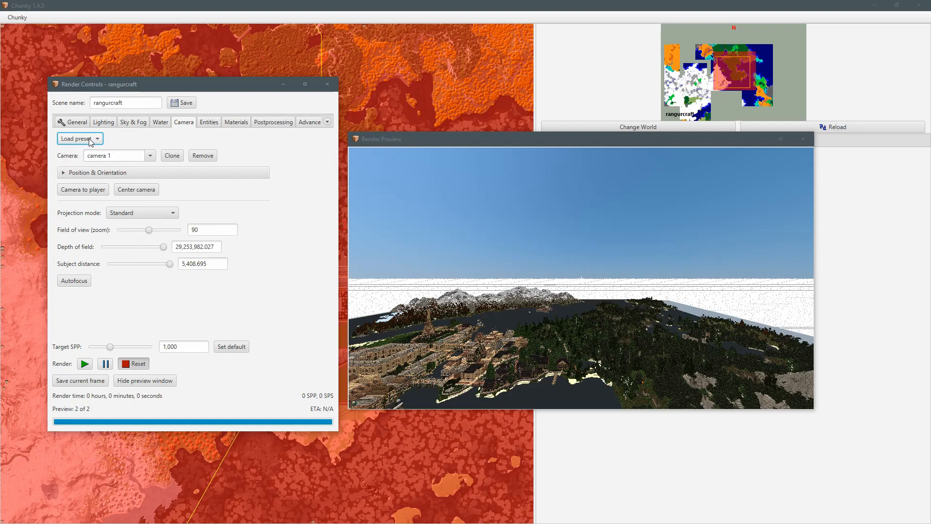
Lower the camera toward the water and load the Skybox Front (North) preset.
left_click_drag(543, 238, 545, 249)
key("f")
key("f")
key("ctrl+f")
key("ctrl+f")
key("ctrl+f")
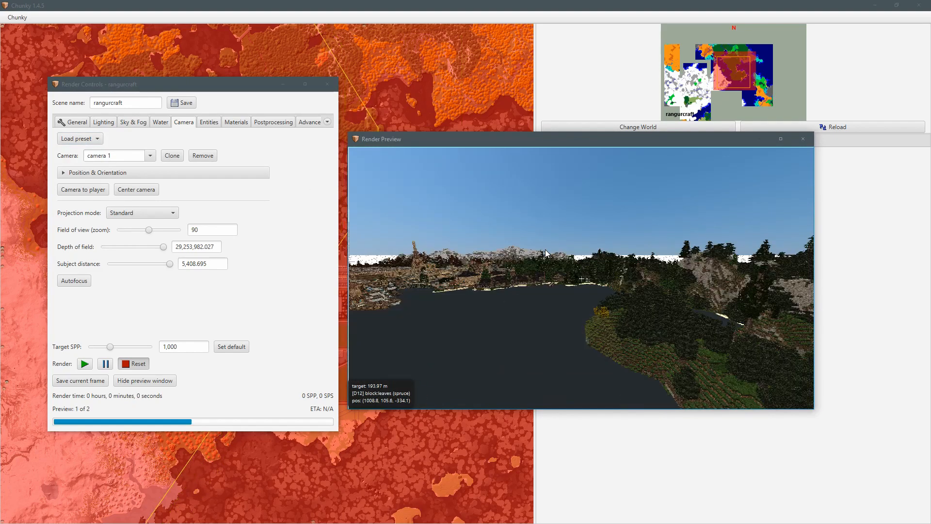
left_click(90, 139)
left_click(115, 248)
Raise the camera back above the terrain and turn it to look over the water beside the town.
left_click_drag(581, 295, 584, 219)
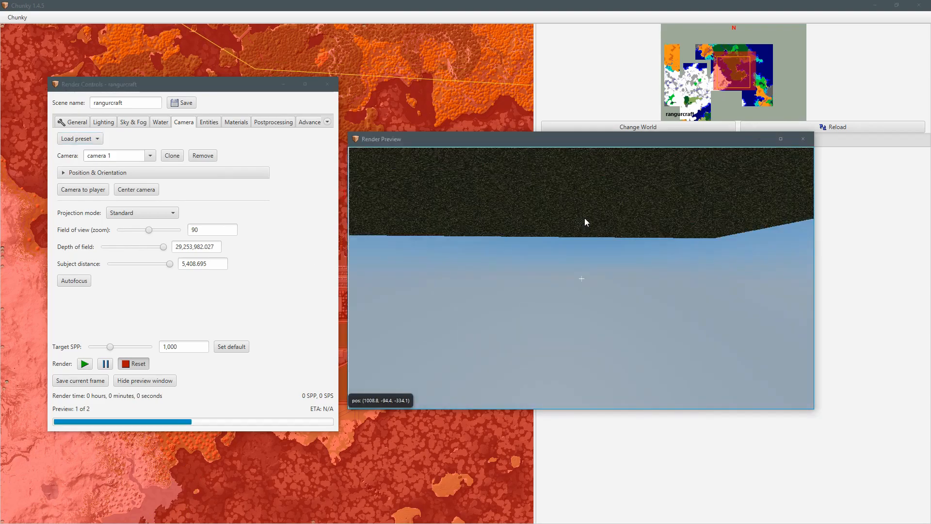
key("r")
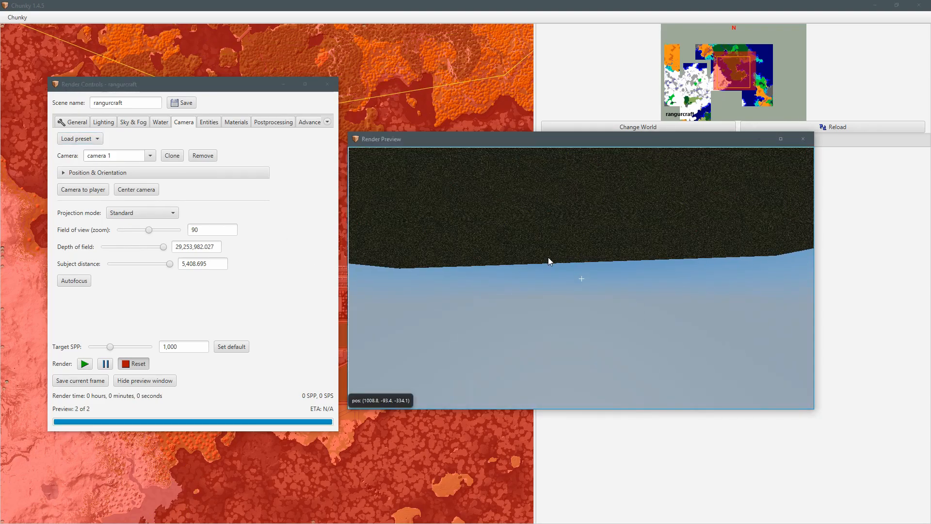
key("ctrl+r")
key("ctrl+r")
key("ctrl+r")
left_click_drag(555, 270, 468, 258)
Compare the Skybox Left, Down and Front (North) presets from the camera's position above the terrain.
left_click(102, 142)
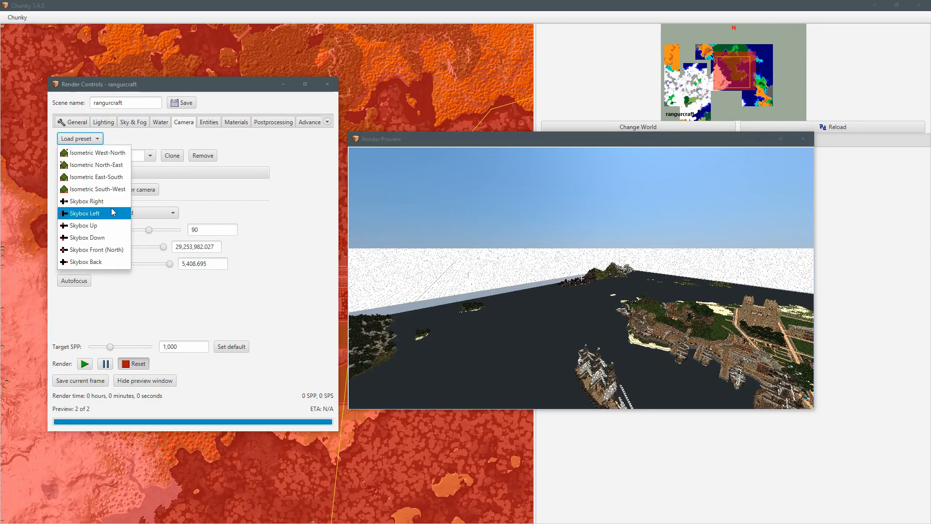
left_click(95, 213)
left_click(82, 139)
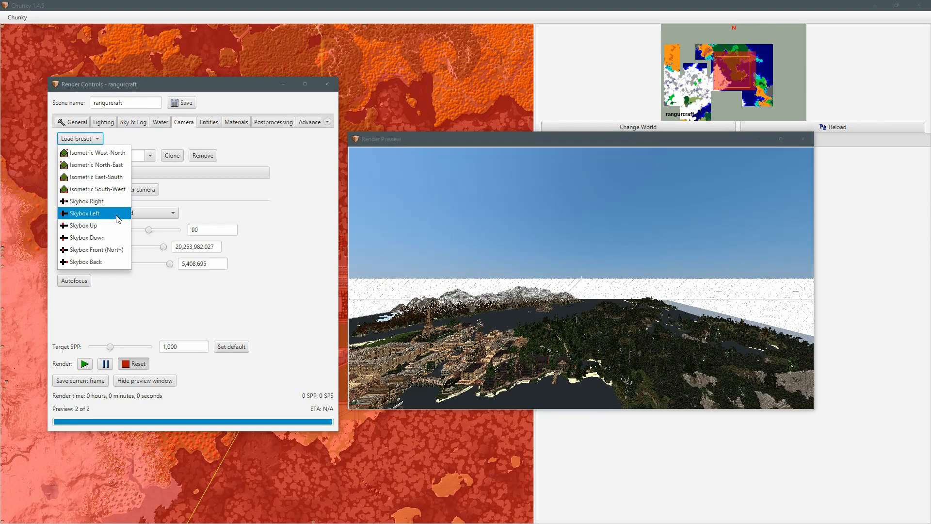
left_click(92, 213)
left_click(90, 140)
left_click(99, 236)
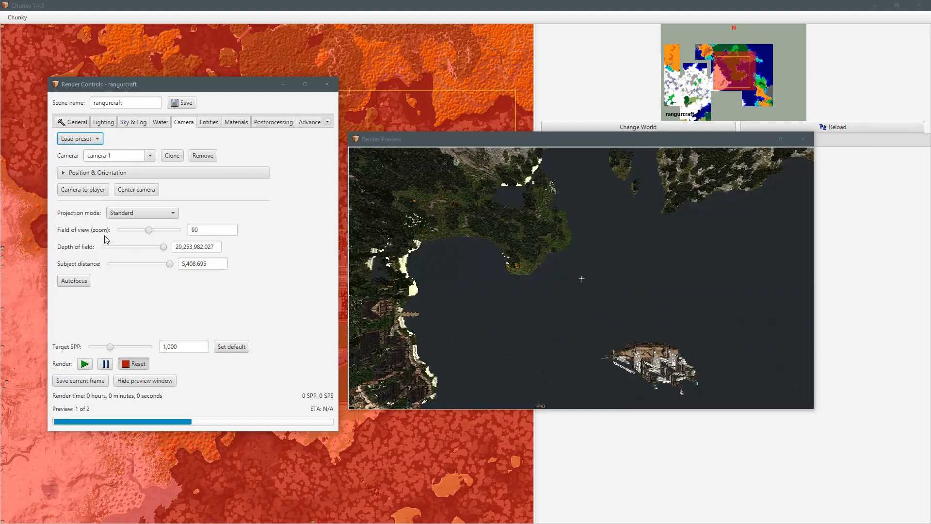
left_click(87, 139)
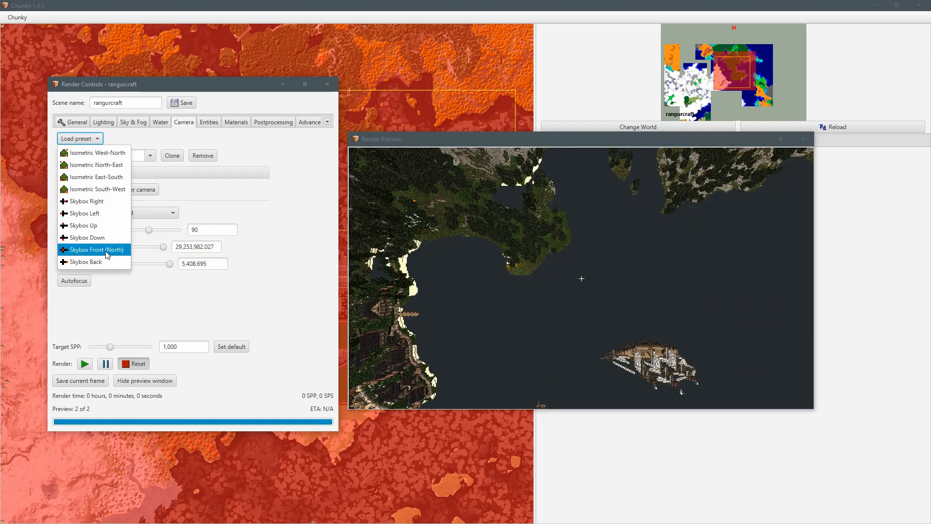
left_click(97, 249)
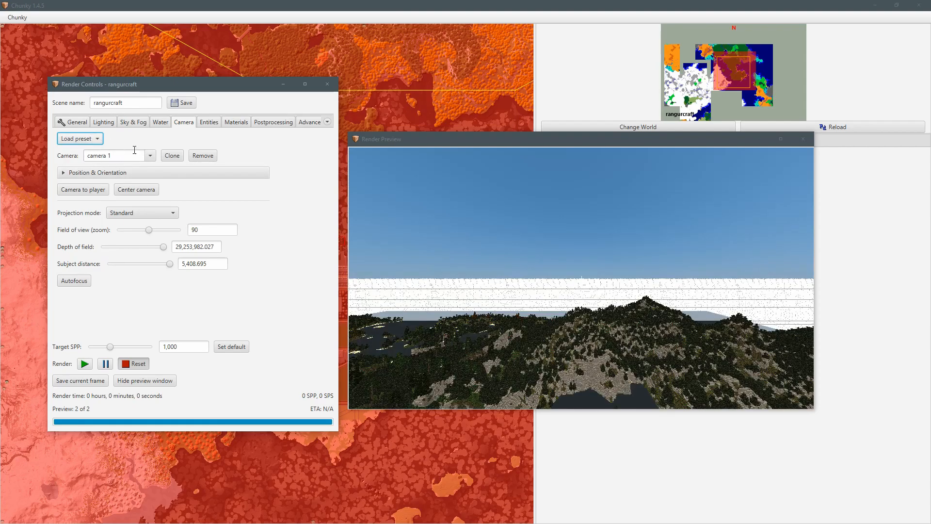
Try Parallel projection with the camera turned toward the island town, and return to a standard view with the Skybox Right preset.
left_click_drag(488, 270, 365, 289)
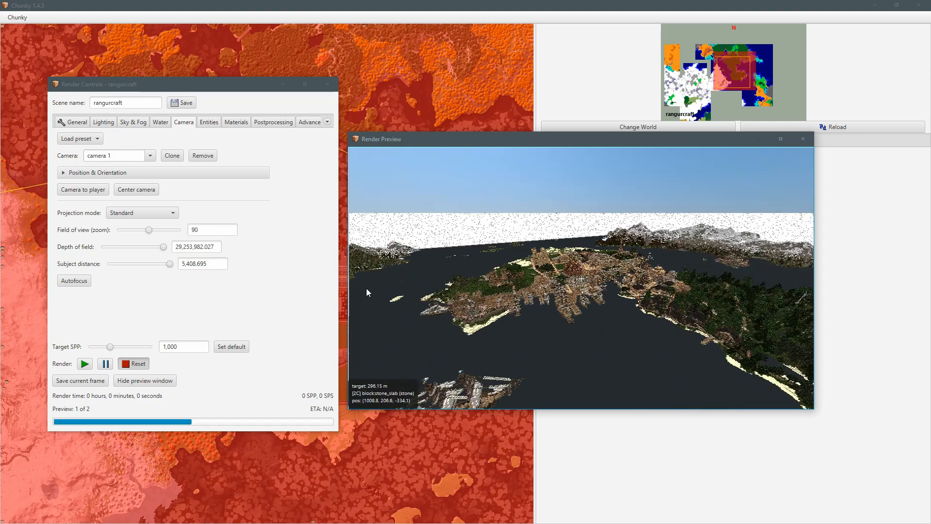
left_click(131, 214)
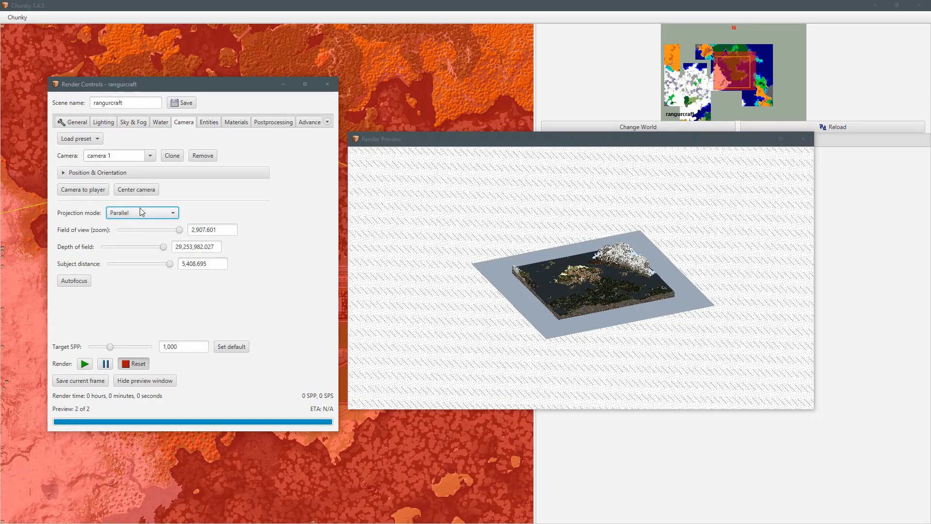
left_click(80, 138)
left_click(99, 205)
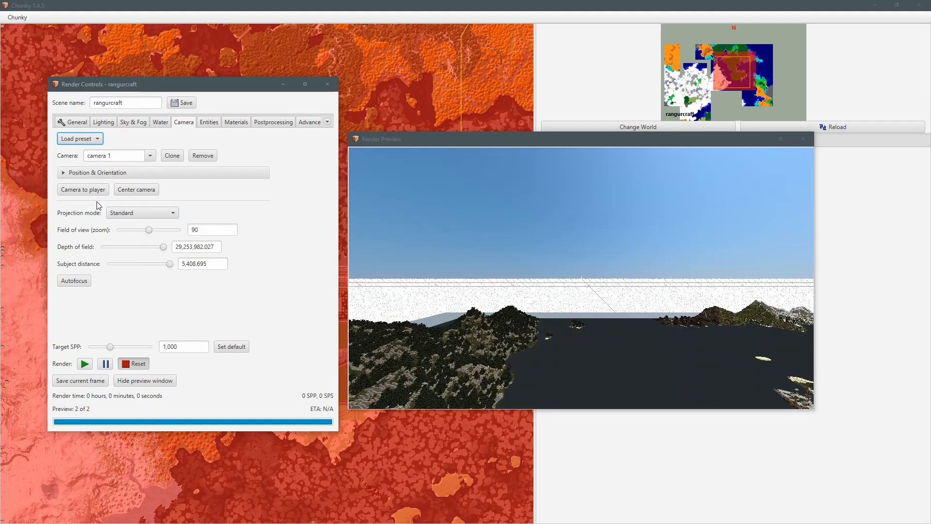
left_click(160, 217)
left_click(181, 218)
left_click(169, 213)
left_click(204, 199)
left_click(96, 139)
left_click(140, 144)
left_click(87, 140)
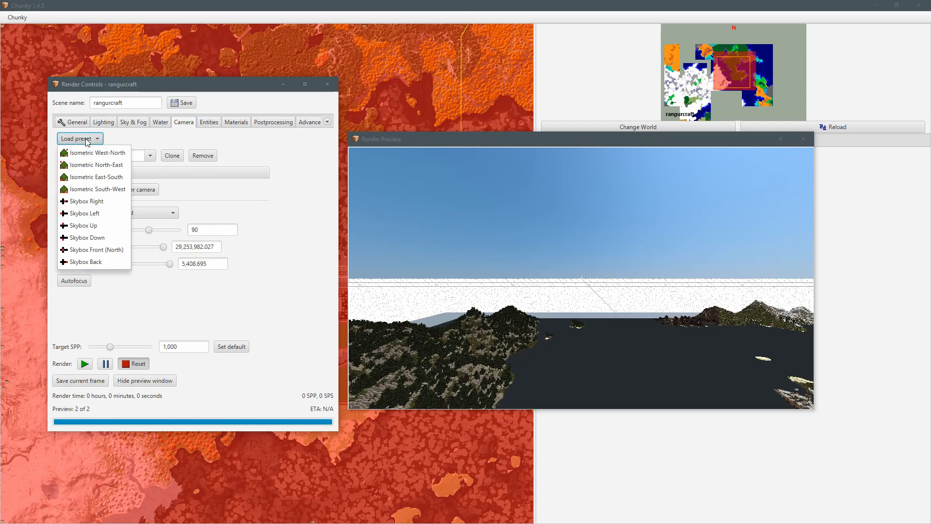
left_click(257, 200)
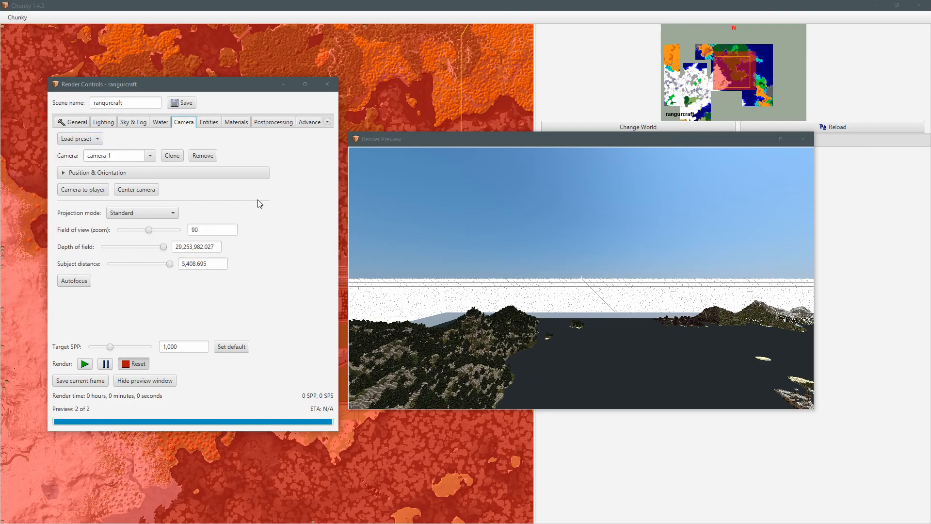
left_click(99, 140)
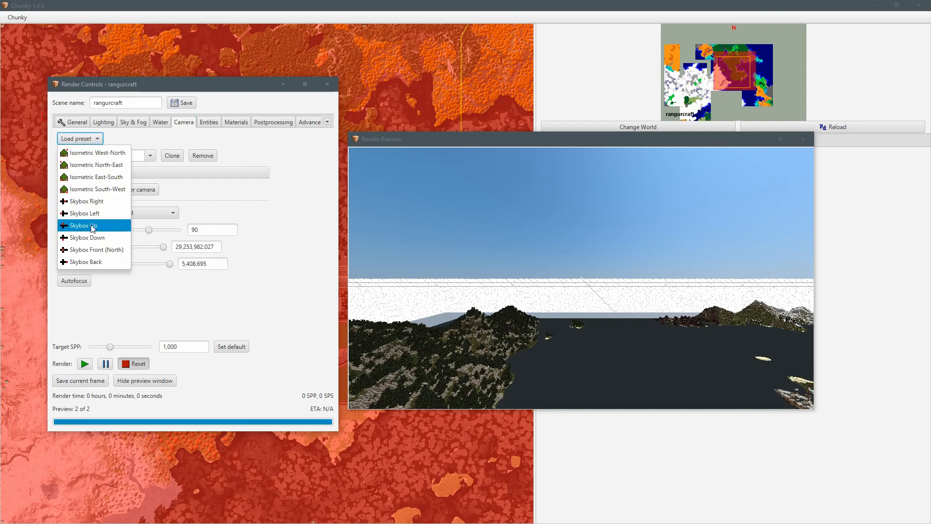
left_click(238, 192)
left_click(156, 213)
left_click(203, 191)
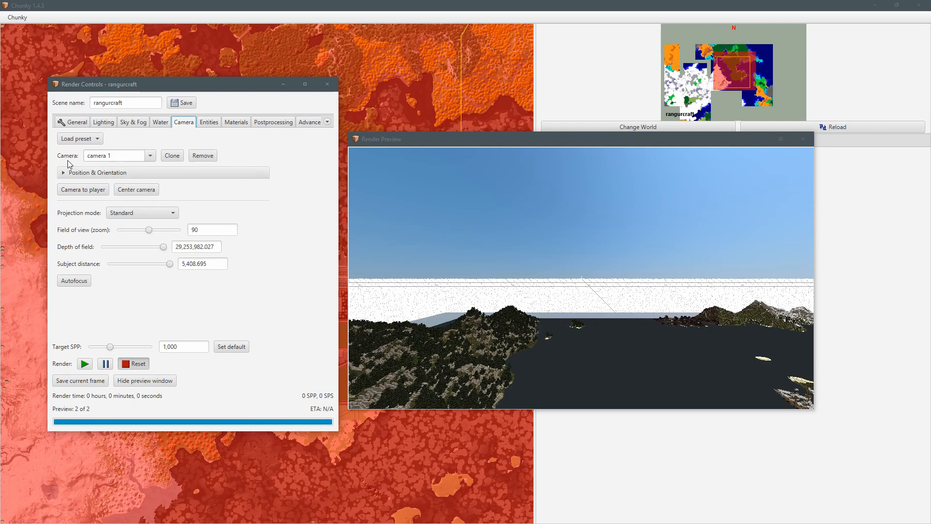
Turn and fly the camera across the water to frame the whole island town beyond the wooded shore.
left_click_drag(396, 234, 593, 245)
key("ctrl+a")
key("ctrl+a")
key("ctrl+a")
key("ctrl+a")
key("d")
key("d")
key("d")
key("d")
key("d")
key("d")
key("d")
key("d")
key("d")
key("d")
key("d")
key("d")
key("d")
key("d")
key("d")
key("d")
key("d")
key("d")
key("d")
key("d")
key("d")
key("d")
key("d")
key("d")
key("d")
key("ctrl+s")
key("ctrl+s")
key("ctrl+s")
key("ctrl+s")
key("ctrl+f")
key("ctrl+a")
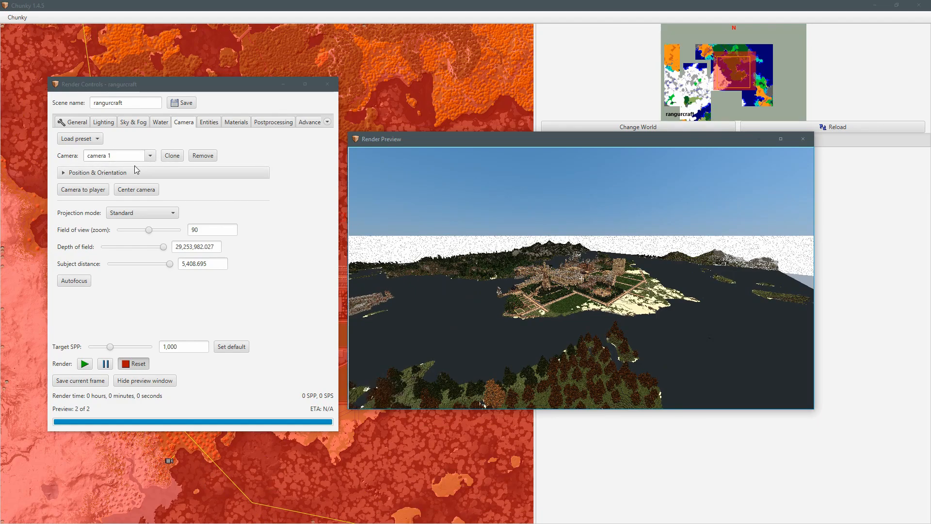
Clone camera 1 and move the copy sideways around the island to frame the town from another side.
left_click(177, 157)
left_click_drag(577, 255, 563, 258)
key("ctrl+d")
left_click_drag(563, 259, 515, 261)
key("ctrl+d")
key("ctrl+d")
key("ctrl+d")
key("ctrl+d")
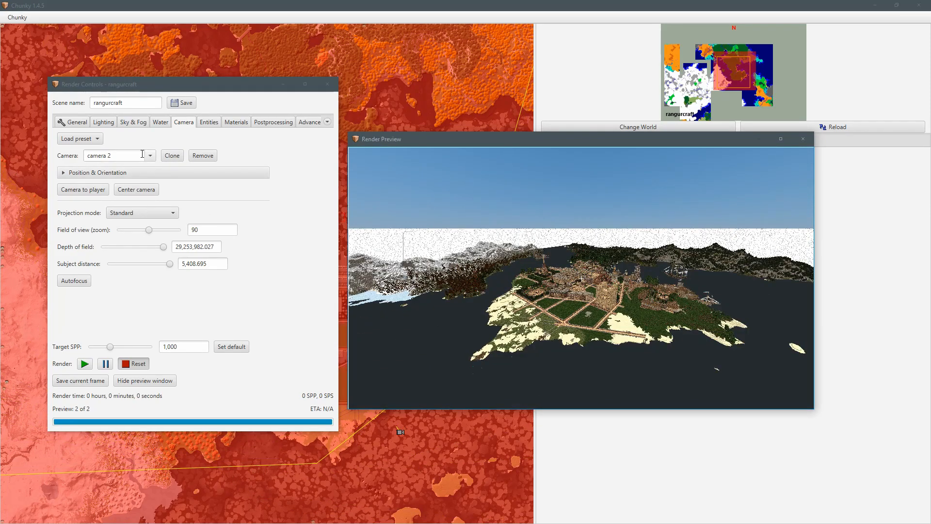
Compare the views of camera 1 and camera 2 by switching between the two cameras.
left_click(151, 155)
left_click(120, 167)
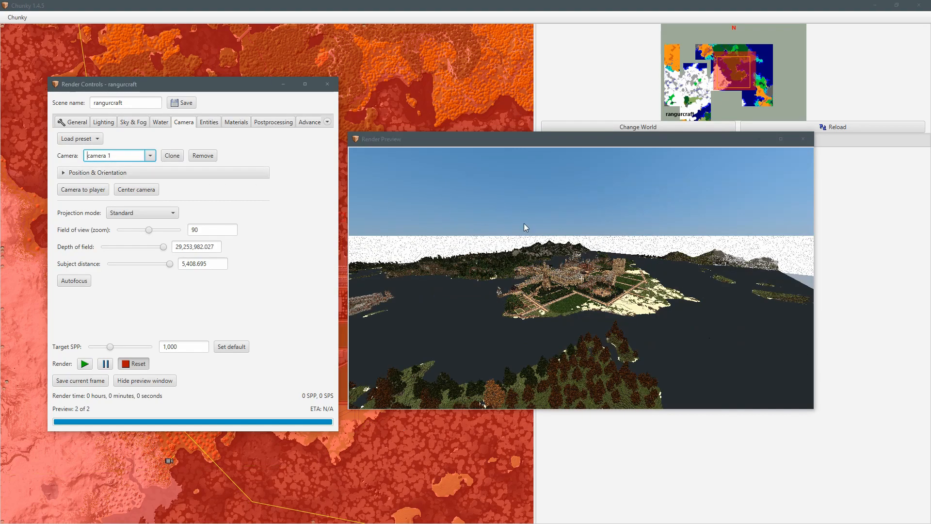
left_click(150, 155)
left_click(111, 178)
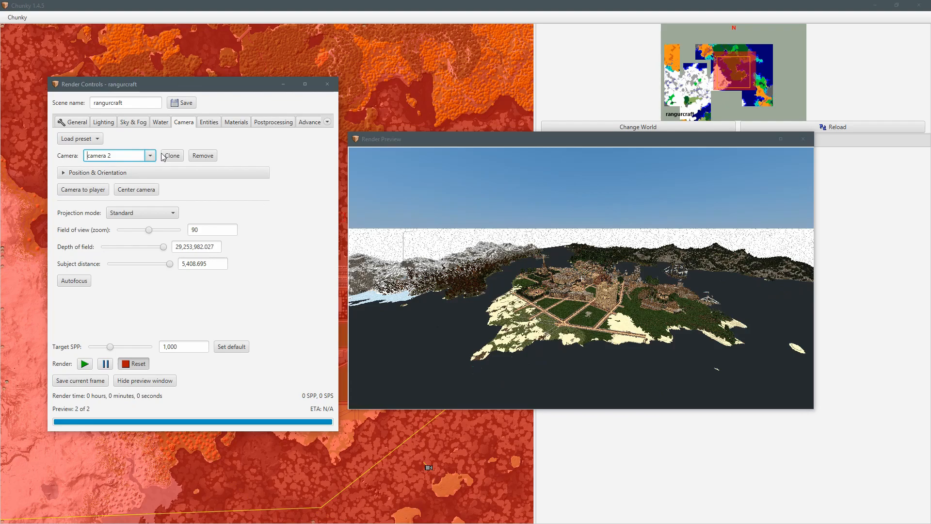
Clone camera 2 and turn and move the copy sideways to frame the island town from its harbour side.
left_click(175, 157)
left_click_drag(545, 258, 421, 275)
key("ctrl+d")
key("ctrl+d")
Switch among cameras 1, 2 and 3 to compare their views of the island town.
left_click(151, 156)
left_click(152, 158)
left_click(121, 180)
left_click(156, 160)
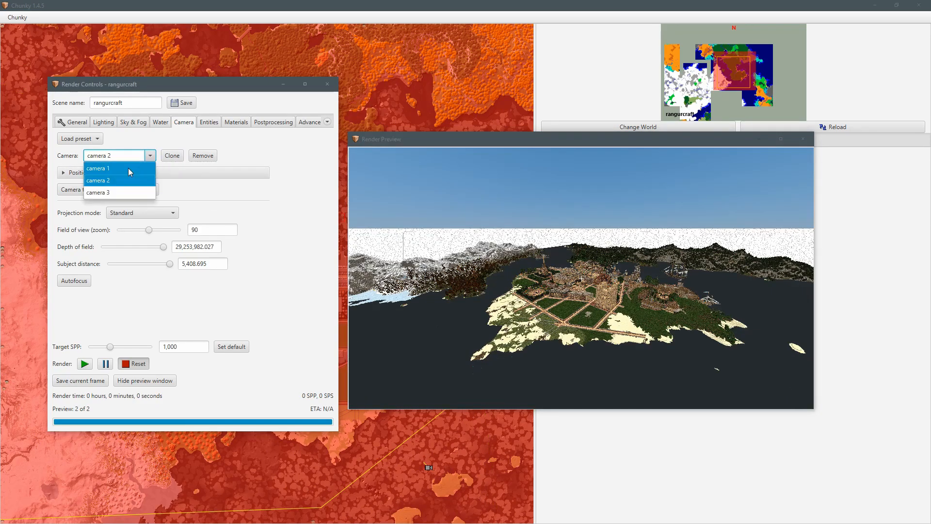
left_click(130, 170)
left_click(152, 159)
left_click(112, 178)
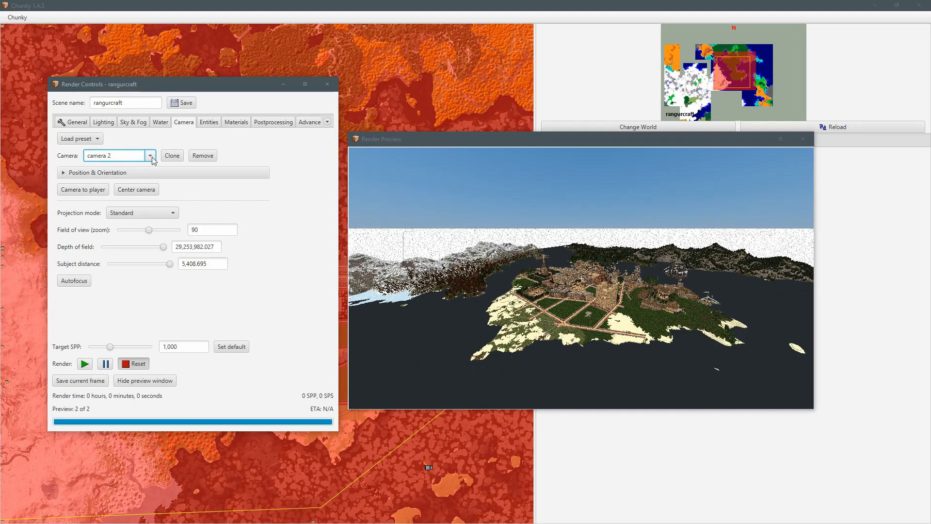
left_click(120, 192)
left_click(151, 155)
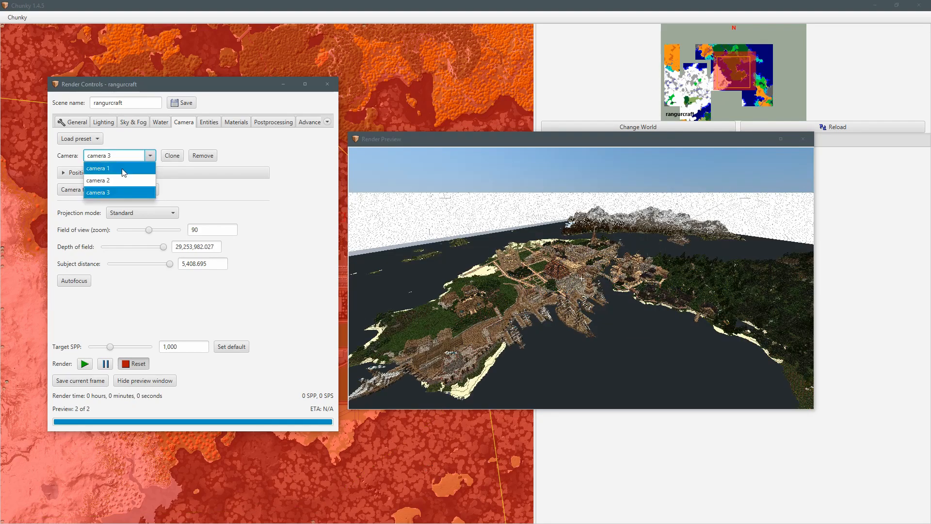
Select camera 1, shift its view of the island slightly, and expand its position and orientation values.
left_click(99, 167)
left_click_drag(583, 279, 593, 286)
key("a")
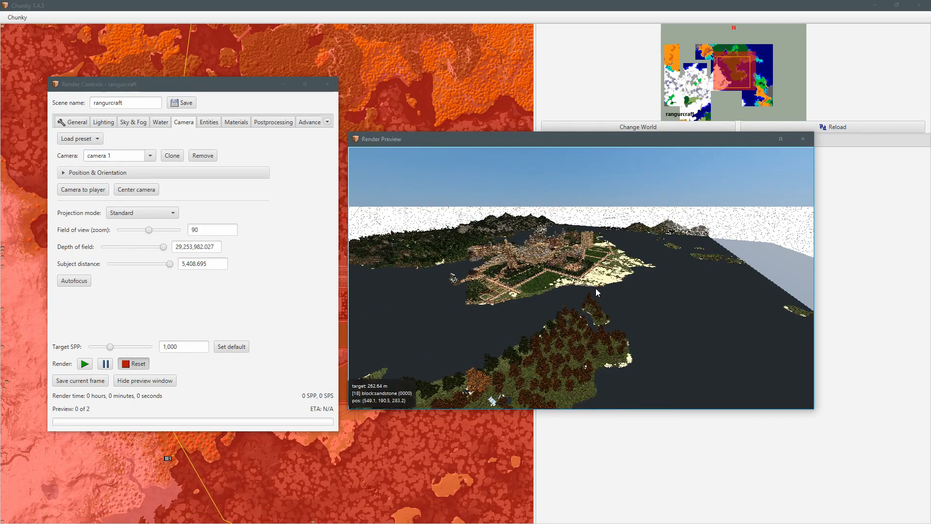
left_click(67, 172)
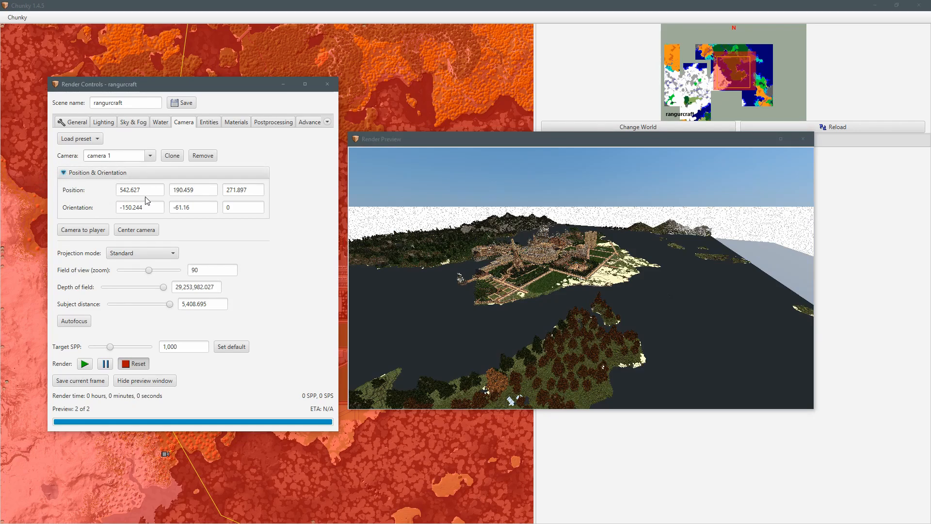
Fly camera 1 across the water and above the island town so that it looks straight down on the streets.
left_click_drag(546, 250, 507, 331)
key("ctrl+w")
key("ctrl+w")
key("ctrl+w")
key("ctrl+w")
key("ctrl+w")
key("ctrl+w")
key("ctrl+r")
key("ctrl+r")
key("ctrl+a")
key("ctrl+a")
key("ctrl+d")
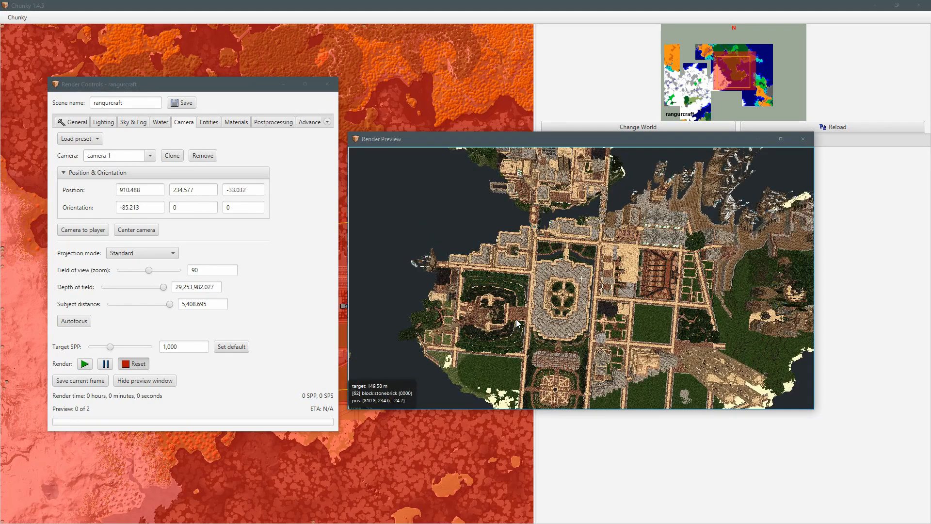
Set camera 1's height to 500 and adjust its heading slightly for an overhead view of the whole island.
left_click(200, 190)
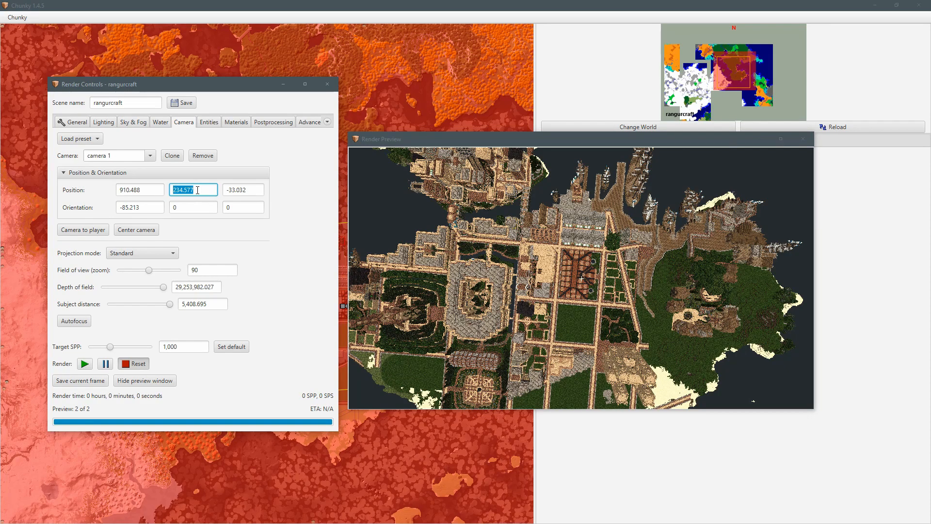
key("Return")
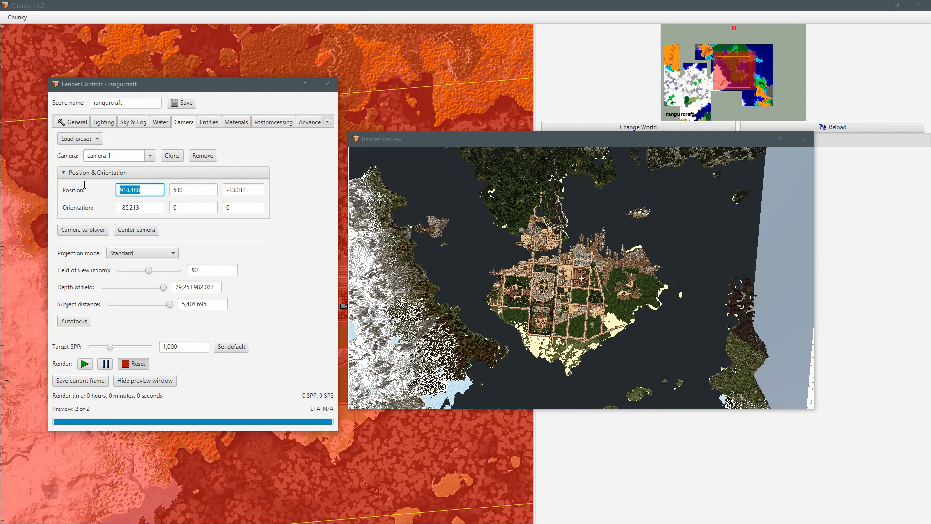
mouse_move(637, 318)
left_mouse_down()
mouse_move(639, 262)
mouse_move(641, 330)
left_mouse_up()
left_click(176, 190)
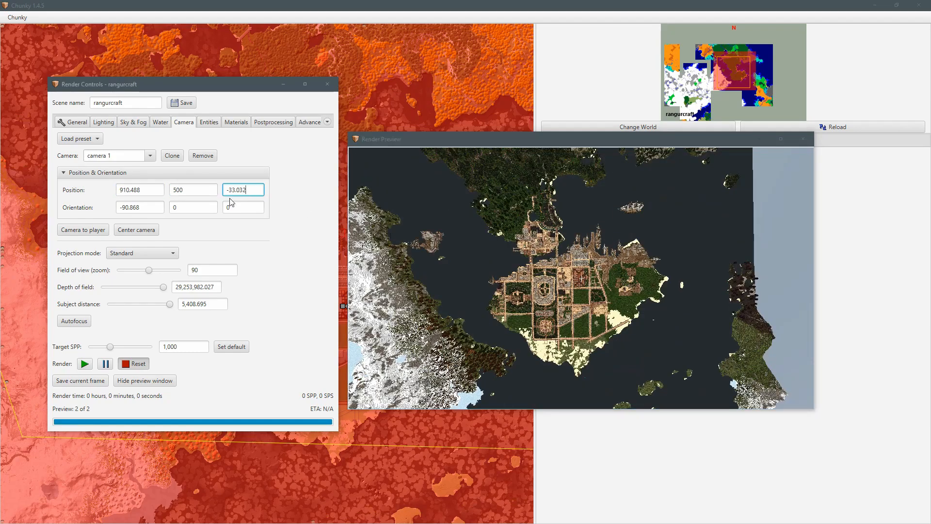
left_click_drag(659, 320, 595, 358)
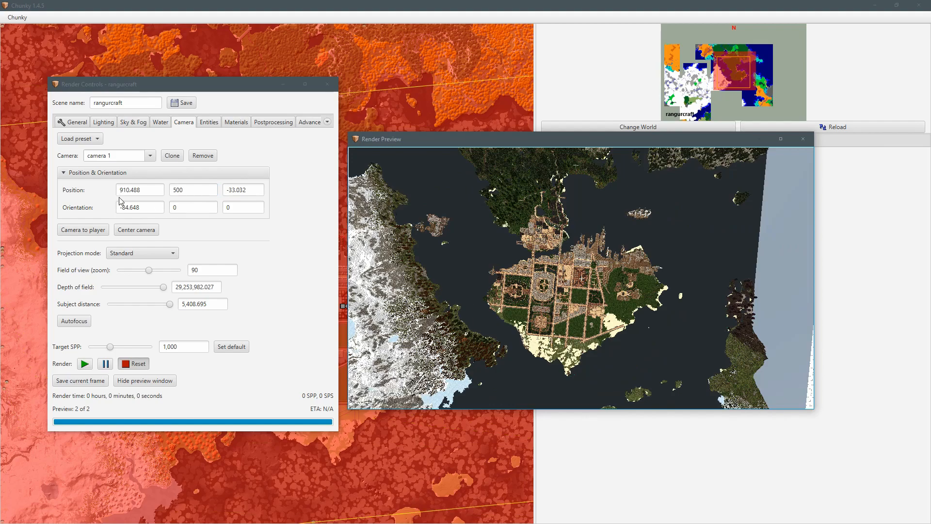
Try X positions of 100 and 0 for camera 1, and set the X position to 1000.
left_click(154, 194)
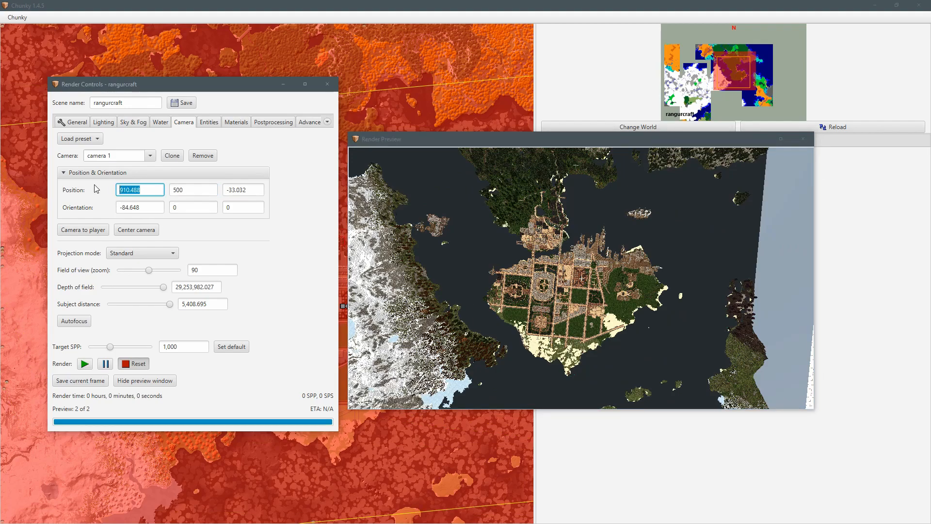
type("100")
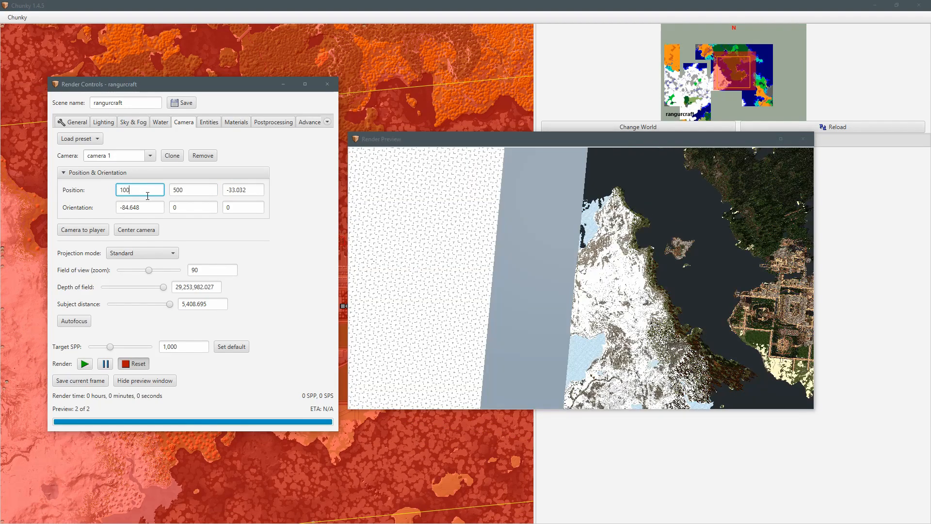
left_click_drag(511, 237, 590, 270)
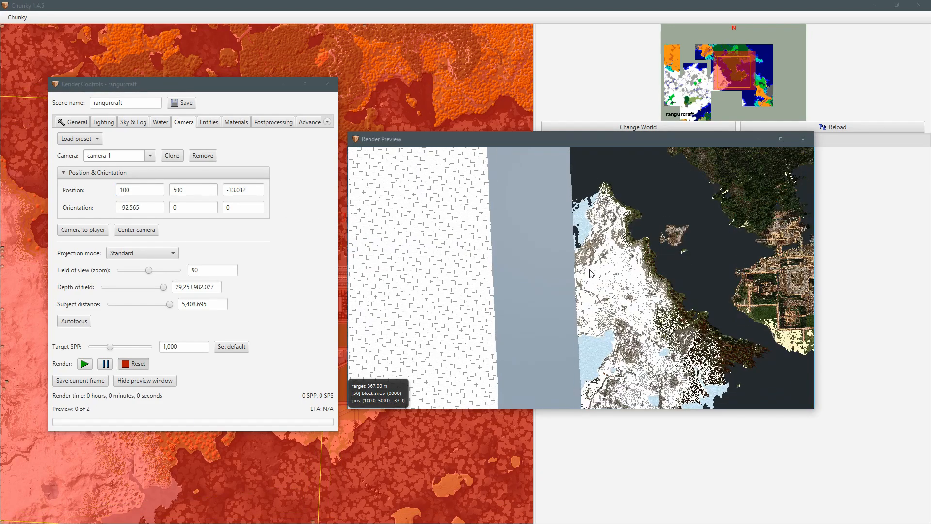
left_click(126, 191)
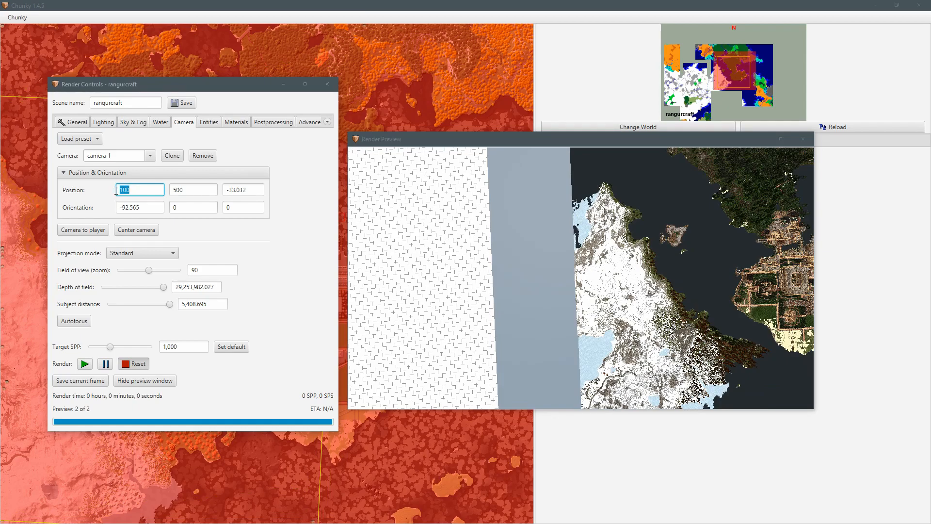
type("0")
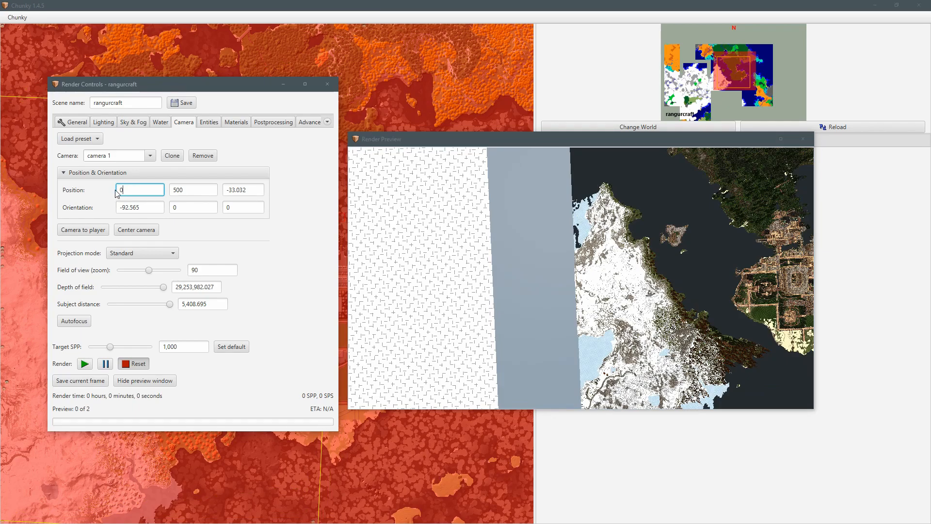
key("Return")
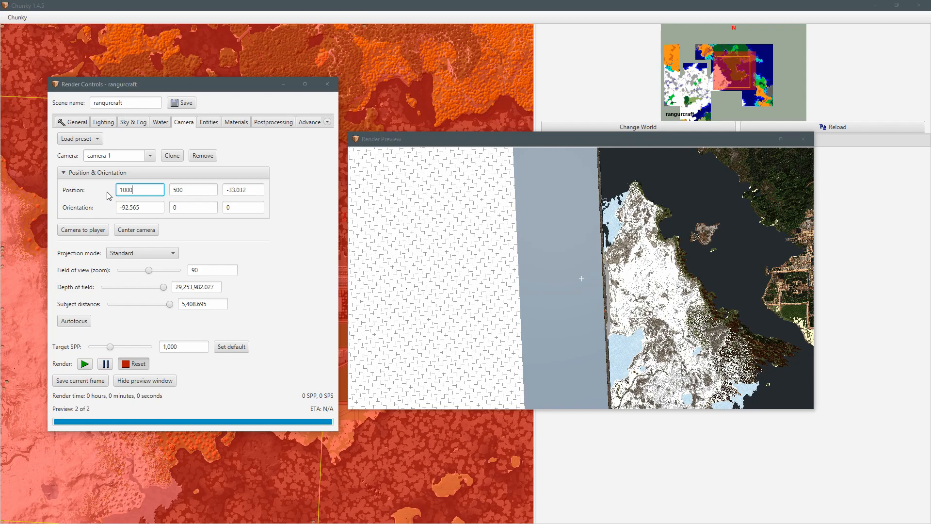
key("Return")
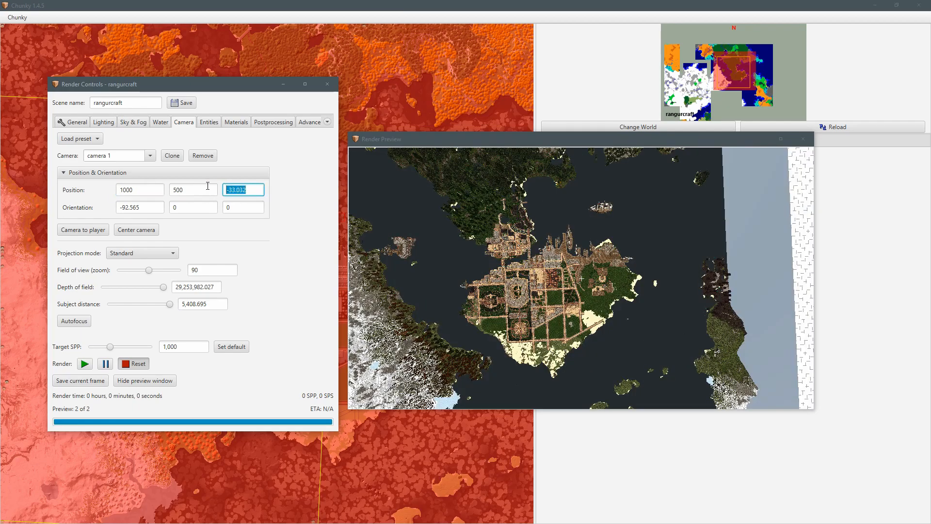
Try Z positions of 100 and -100 for camera 1, and set the Z position back to 100.
key("Return")
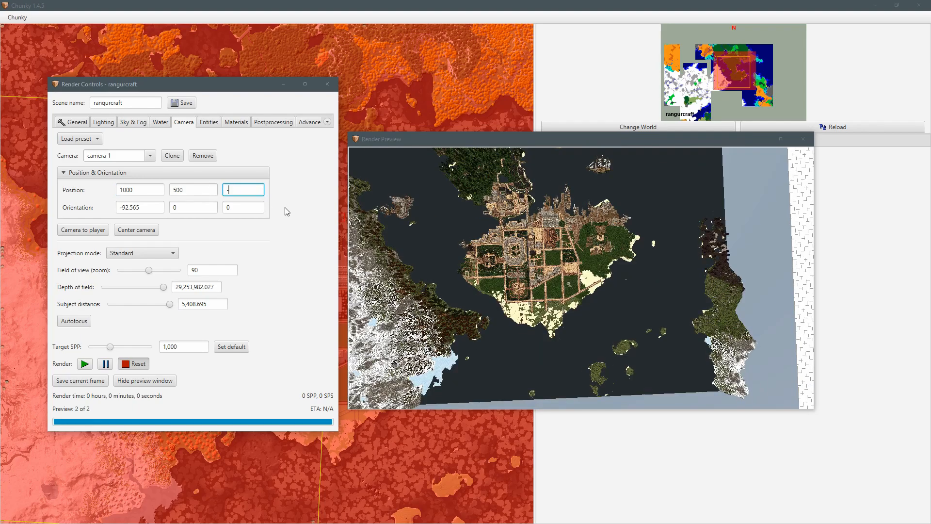
key("Return")
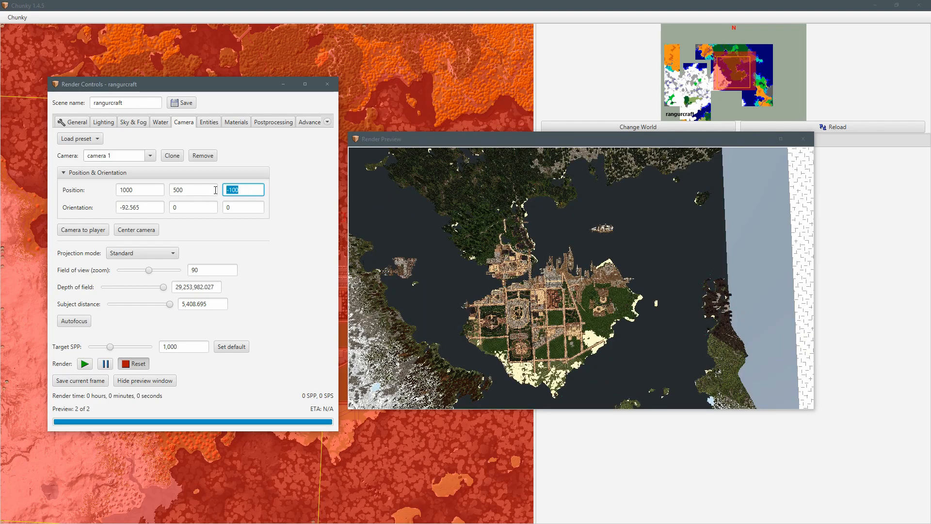
key("Return")
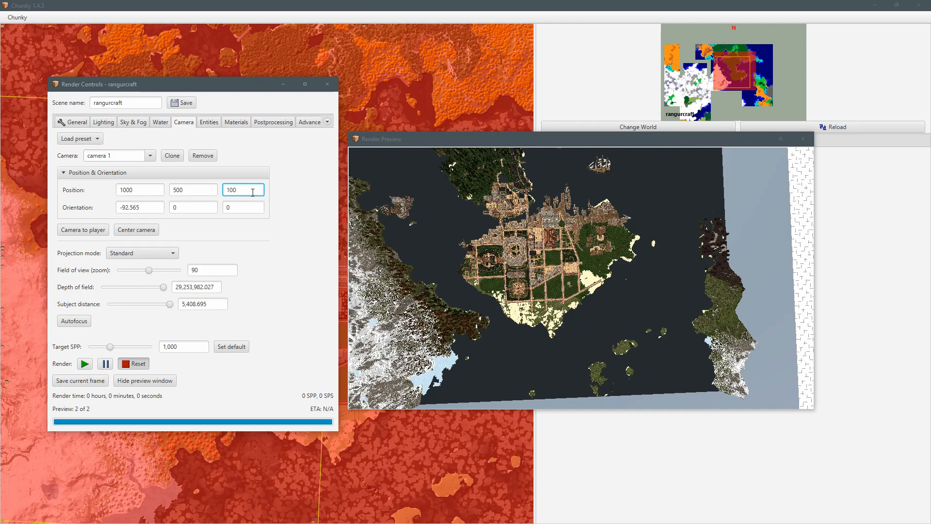
Turn and nudge the camera sideways and down above the island, and set its height to 1000.
left_click_drag(654, 248, 579, 287)
key("a")
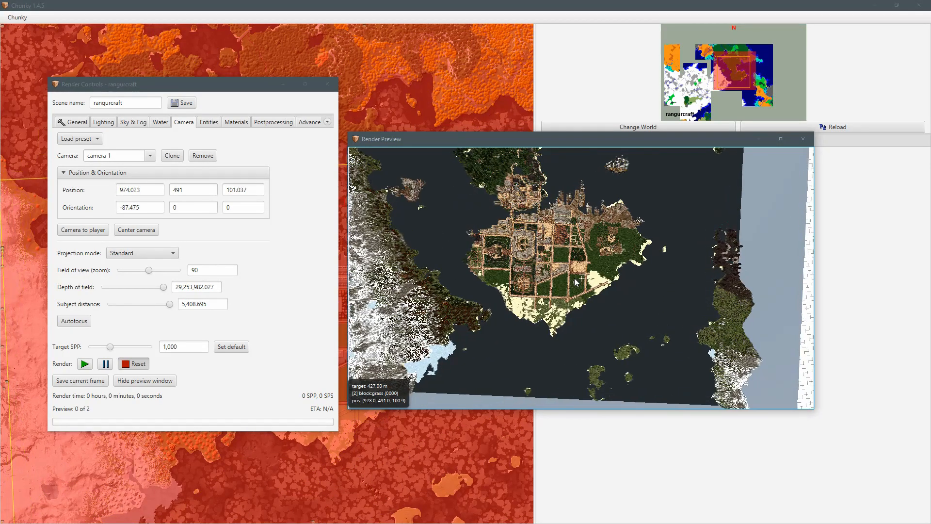
key("f")
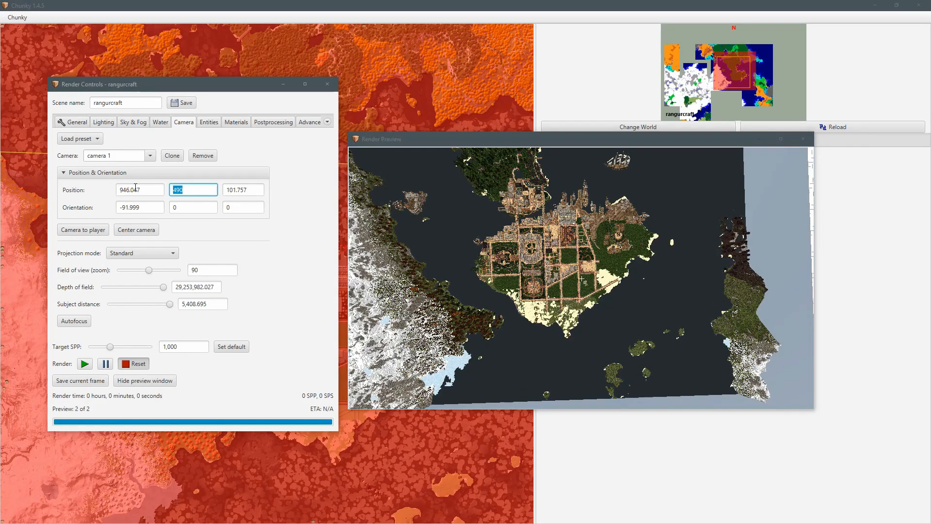
type("1000")
Fly the camera down toward the island town in large steps to a height of about 386.
left_click_drag(582, 226, 551, 244)
key("w")
key("w")
key("ctrl+w")
key("ctrl+w")
key("ctrl+w")
key("ctrl+w")
key("ctrl+w")
key("ctrl+w")
key("ctrl+w")
key("ctrl+s")
key("ctrl+s")
key("ctrl+s")
key("ctrl+w")
key("ctrl+w")
left_click_drag(551, 243, 566, 247)
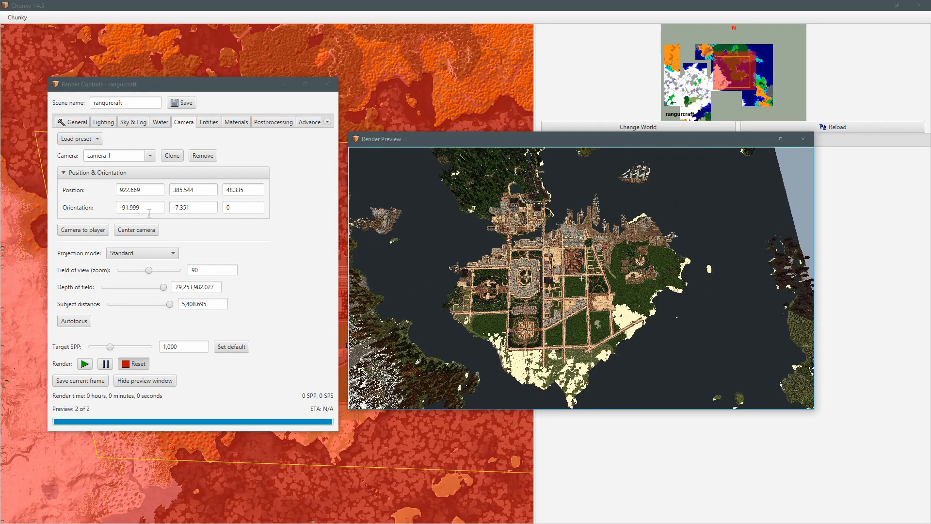
Point the camera straight down and strafe it in large steps away from the island, past the snowy mainland.
left_click_drag(557, 261, 555, 289)
key("ctrl+a")
key("ctrl+a")
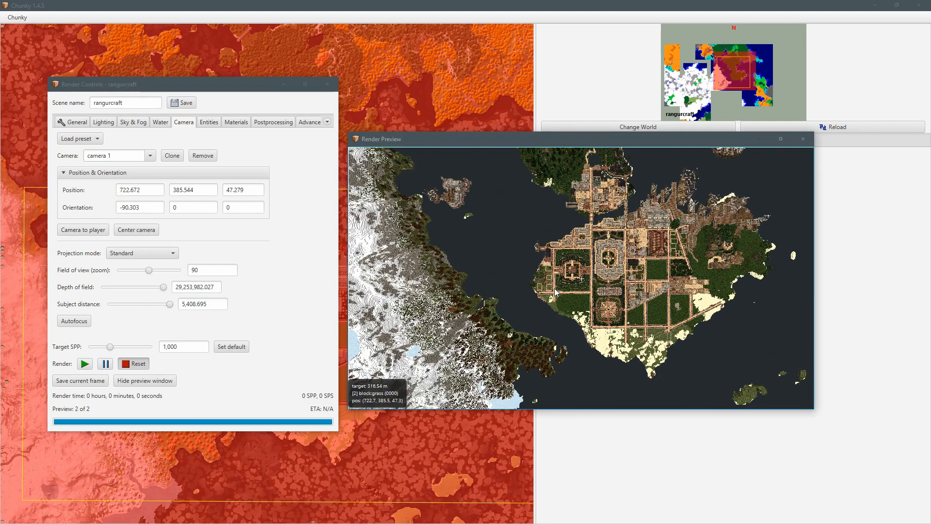
key("ctrl+a")
key("ctrl+a")
key("ctrl+a")
key("ctrl+a")
key("ctrl+a")
key("ctrl+a")
key("ctrl+a")
key("ctrl+a")
Back the camera up in large steps to a height of about 886 and shift it one step toward the island.
key("ctrl+s")
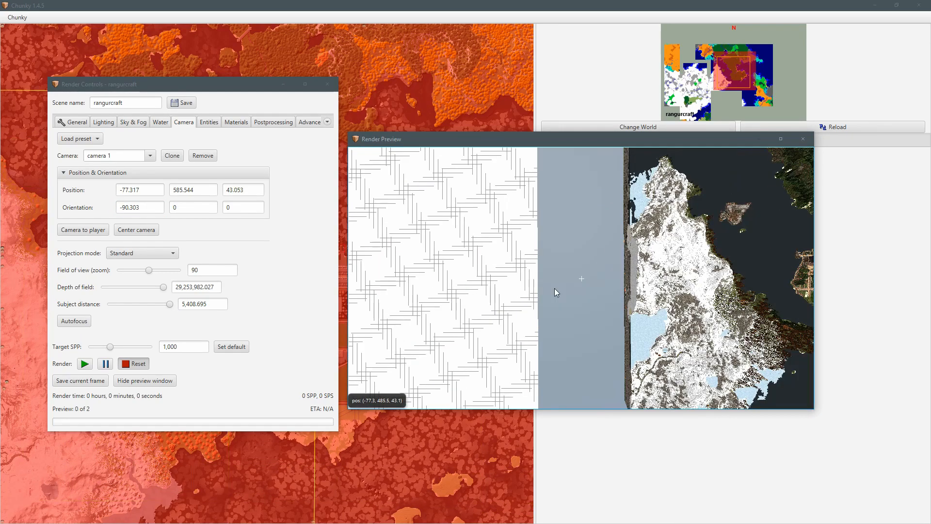
key("ctrl+s")
key("ctrl+s")
key("ctrl+s")
key("ctrl+s")
key("ctrl+d")
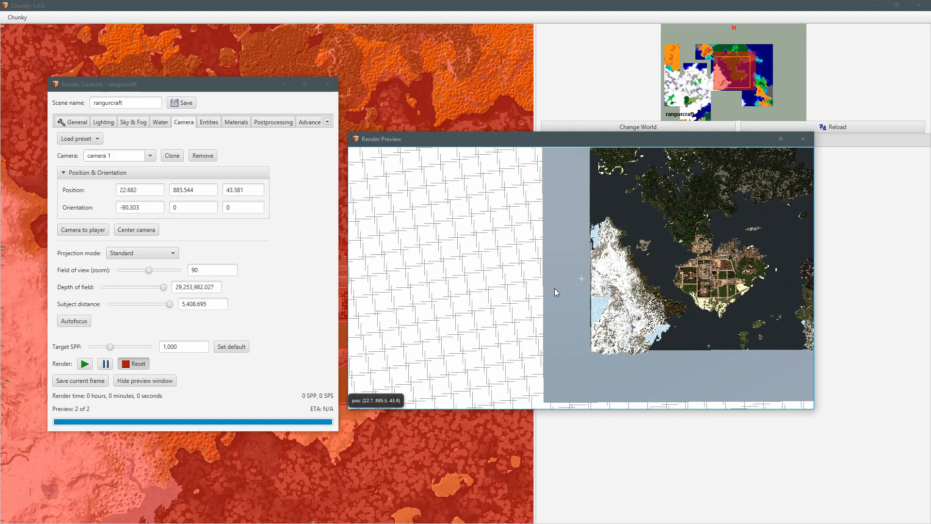
Strafe the camera in large steps away from the empty edge toward the island, and adjust its aim slightly.
key("ctrl+d")
key("ctrl+d")
key("ctrl+d")
key("ctrl+d")
key("ctrl+d")
key("ctrl+d")
key("ctrl+d")
key("ctrl+d")
mouse_move(554, 289)
left_mouse_down()
mouse_move(565, 276)
mouse_move(548, 286)
mouse_move(487, 281)
mouse_move(479, 246)
mouse_move(485, 230)
mouse_move(510, 216)
mouse_move(543, 229)
mouse_move(556, 313)
mouse_move(551, 292)
left_mouse_up()
Fly the camera forward in eight large steps along its viewing direction.
key("ctrl+w")
key("ctrl+w")
key("ctrl+w")
key("ctrl+w")
key("ctrl+w")
key("ctrl+w")
key("ctrl+w")
key("ctrl+w")
Strafe the camera eight large steps back in the opposite direction.
key("ctrl+a")
key("ctrl+a")
key("ctrl+a")
key("ctrl+a")
key("ctrl+a")
key("ctrl+a")
key("ctrl+a")
key("ctrl+a")
Advance the camera seven more large steps and raise it by one large step.
key("ctrl+w")
key("ctrl+w")
key("ctrl+w")
key("ctrl+w")
key("ctrl+w")
key("ctrl+w")
key("ctrl+w")
key("ctrl+r")
Turn the camera toward the island town and fly it forward in four large steps.
left_click_drag(599, 268, 576, 251)
key("ctrl+w")
key("ctrl+w")
key("ctrl+w")
key("ctrl+w")
Lower the camera in small steps to a height of about 194 above the island town.
key("f")
key("f")
key("f")
key("f")
key("f")
key("f")
key("f")
key("f")
key("f")
key("f")
key("f")
key("f")
key("f")
key("f")
key("f")
key("f")
key("f")
key("f")
key("f")
key("f")
key("f")
key("f")
key("f")
key("f")
key("f")
key("f")
key("f")
key("f")
key("f")
key("f")
key("f")
key("f")
key("f")
key("f")
key("f")
key("f")
key("f")
key("f")
key("f")
key("f")
key("f")
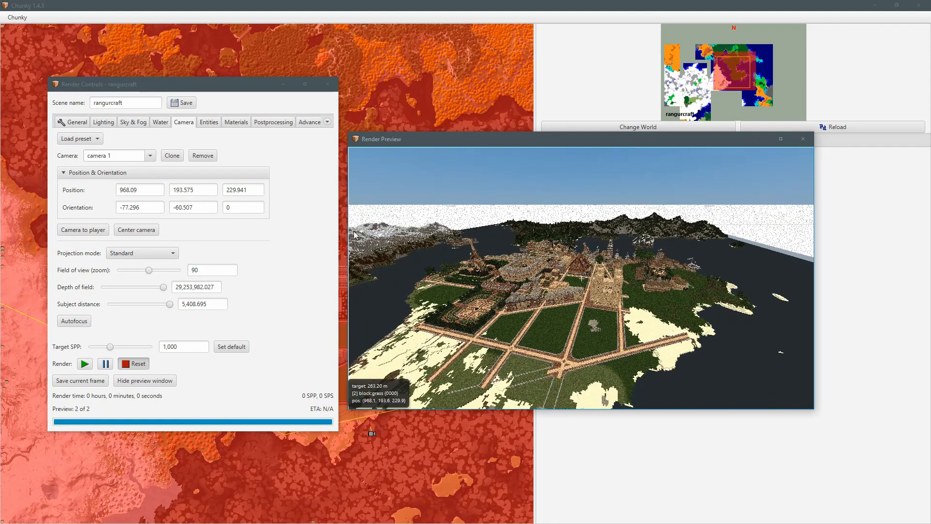
Turn the camera back and forth over the island town, ending at a yaw of about -69 and a pitch of about -66.
left_click_drag(453, 243, 448, 246)
left_click(133, 208)
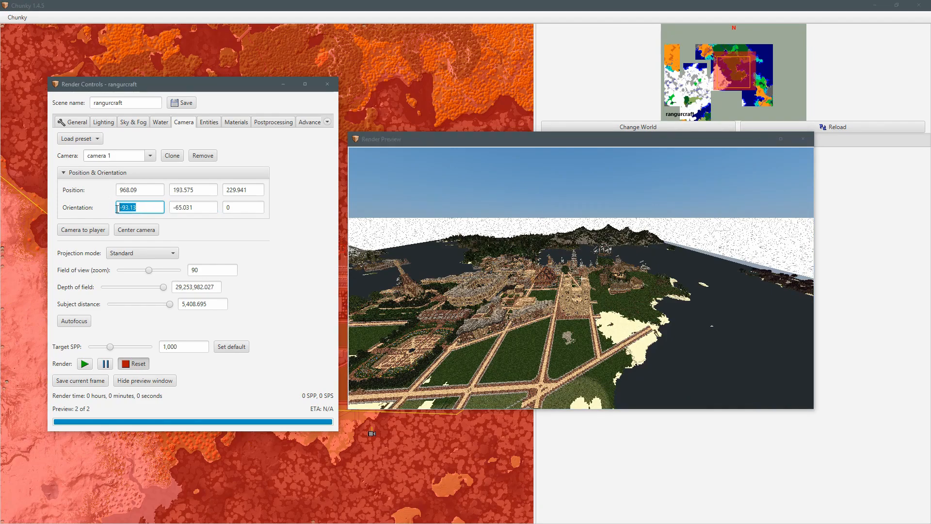
left_click_drag(557, 303, 543, 280)
left_click_drag(542, 239, 338, 247)
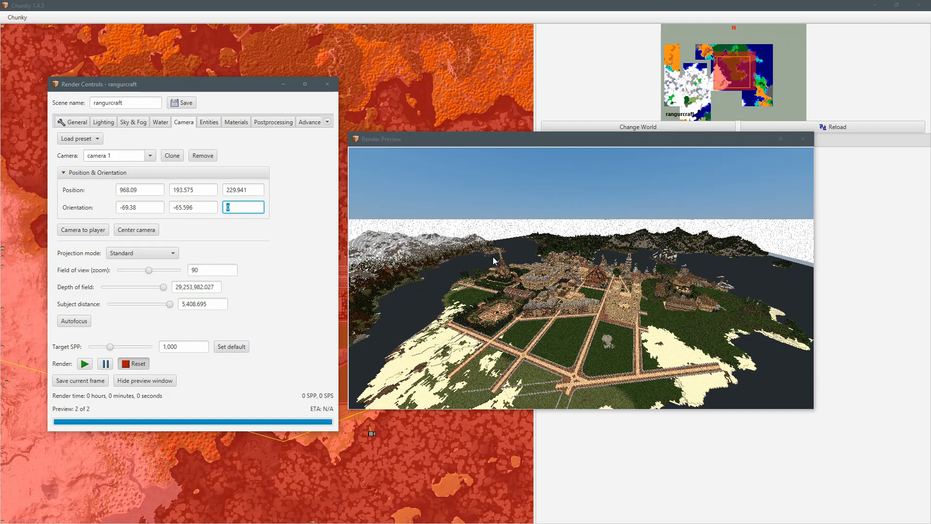
Try a sideways camera roll and reset the roll to 0.
key("Return")
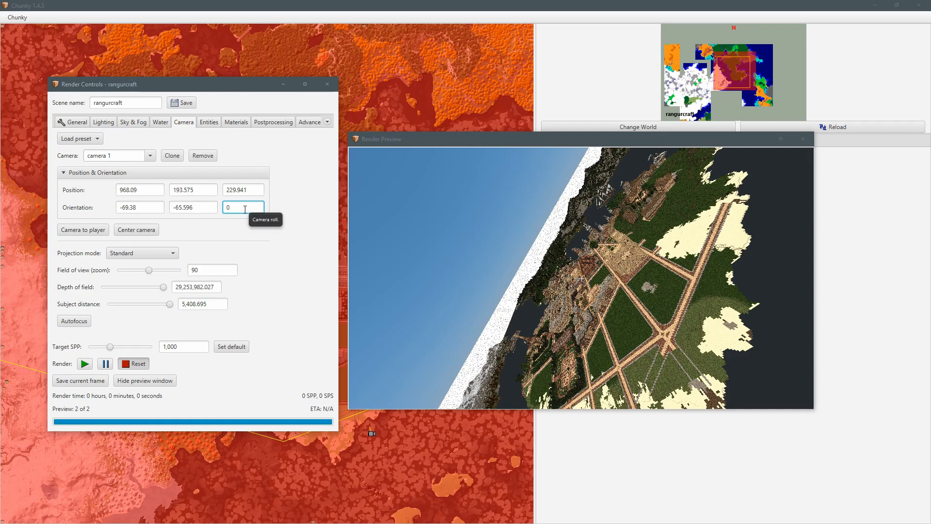
key("Return")
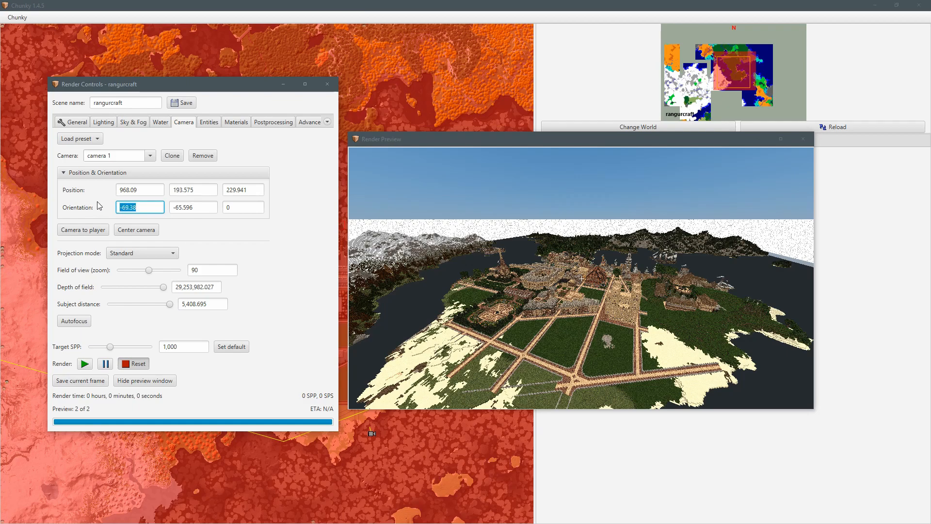
Set the camera yaw to 100, and turn the view back to the island town at a yaw of about 285.
type("00")
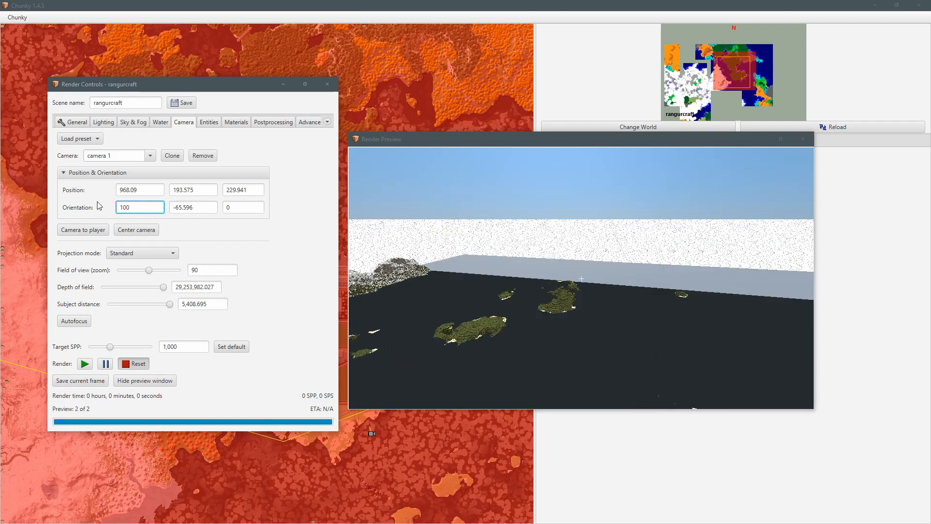
left_click_drag(521, 265, 390, 271)
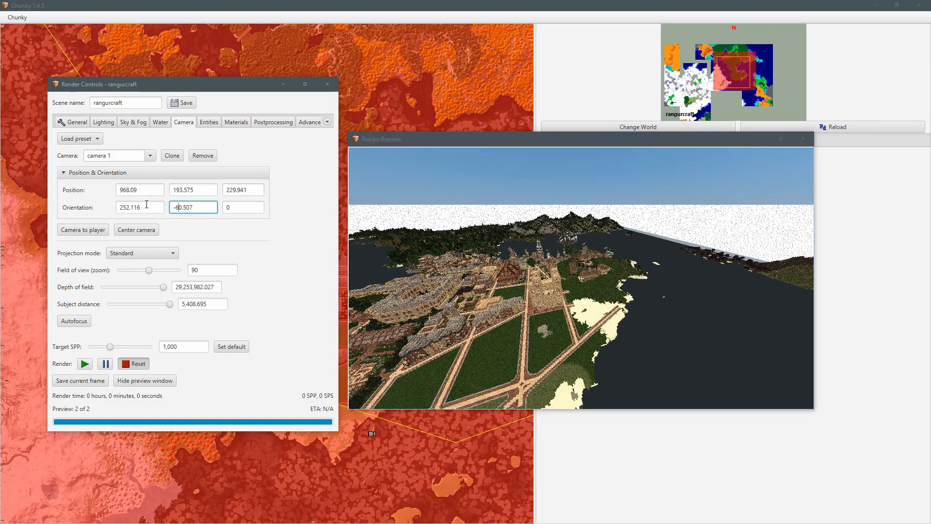
left_click_drag(599, 244, 567, 247)
Raise the camera in small steps to a height of about 201, and move it to the player's position.
key("r")
key("r")
key("r")
key("r")
key("r")
key("r")
key("r")
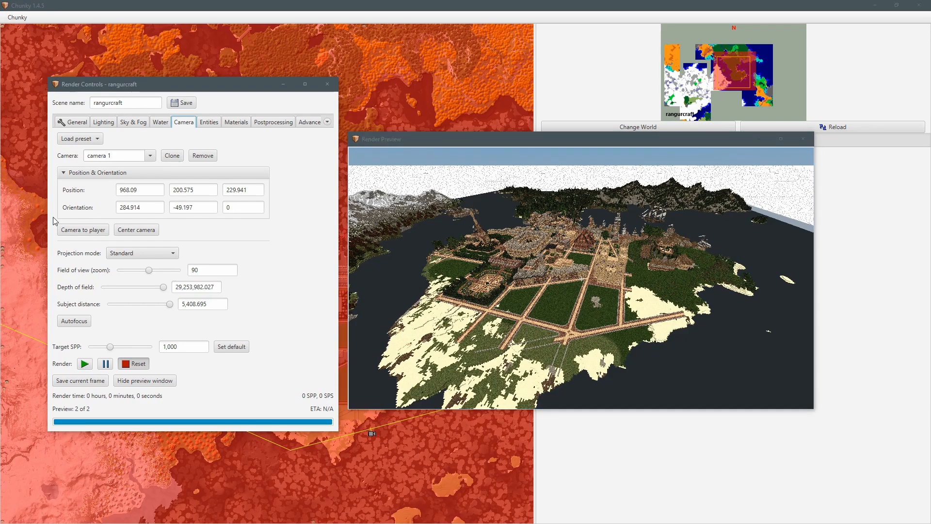
left_click(92, 232)
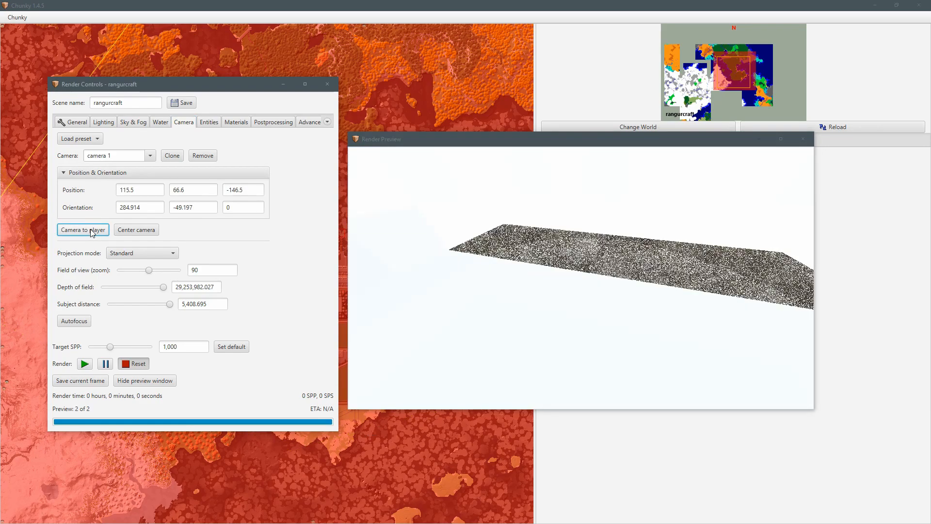
Turn the camera slightly to a yaw of about 278 and fly it forward from the player's position.
mouse_move(539, 284)
left_mouse_down()
mouse_move(560, 274)
mouse_move(544, 312)
mouse_move(566, 270)
mouse_move(634, 251)
mouse_move(626, 251)
mouse_move(645, 274)
mouse_move(645, 251)
mouse_move(545, 285)
left_mouse_up()
key("w")
key("w")
key("w")
key("w")
key("w")
key("w")
key("w")
key("w")
key("w")
key("w")
key("w")
key("w")
key("w")
key("w")
key("w")
key("w")
key("w")
key("w")
key("w")
key("w")
key("w")
Raise the camera high above the world and adjust it forward and back, to X about 883, height about 756 and Z about 215.
key("r")
key("r")
key("r")
key("r")
key("r")
key("r")
key("r")
key("r")
key("r")
key("r")
key("r")
key("r")
key("r")
key("r")
key("r")
key("r")
key("r")
key("r")
key("r")
key("r")
key("r")
key("r")
key("r")
key("r")
key("r")
key("r")
key("r")
key("r")
key("r")
key("r")
key("r")
key("r")
key("r")
key("r")
key("r")
key("r")
key("r")
key("r")
key("r")
key("r")
key("ctrl+r")
key("ctrl+r")
key("ctrl+r")
key("ctrl+w")
key("ctrl+w")
key("ctrl+w")
key("ctrl+w")
key("ctrl+w")
key("ctrl+w")
key("ctrl+w")
key("ctrl+w")
key("ctrl+r")
key("ctrl+r")
key("ctrl+r")
key("ctrl+s")
key("ctrl+s")
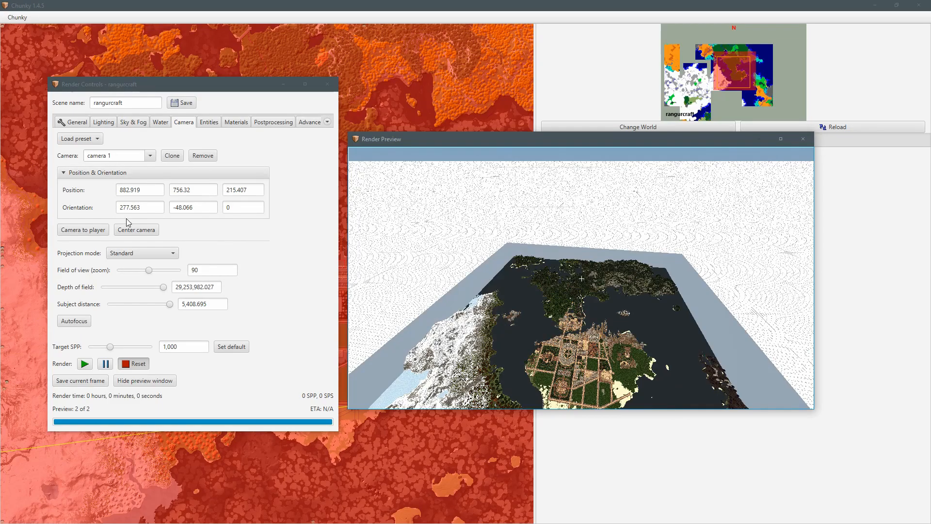
Center the camera over the loaded chunks and point it straight down at a pitch of 0.
left_click(138, 231)
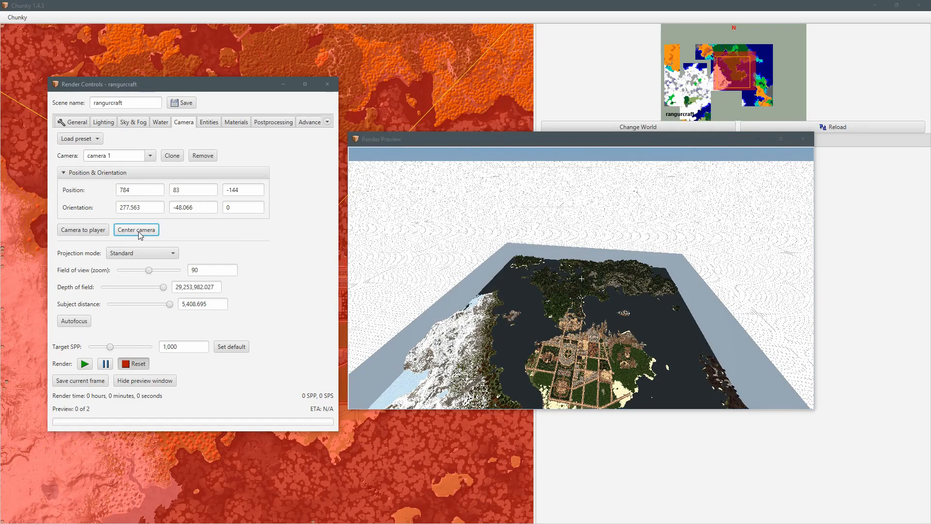
left_click_drag(584, 284, 589, 359)
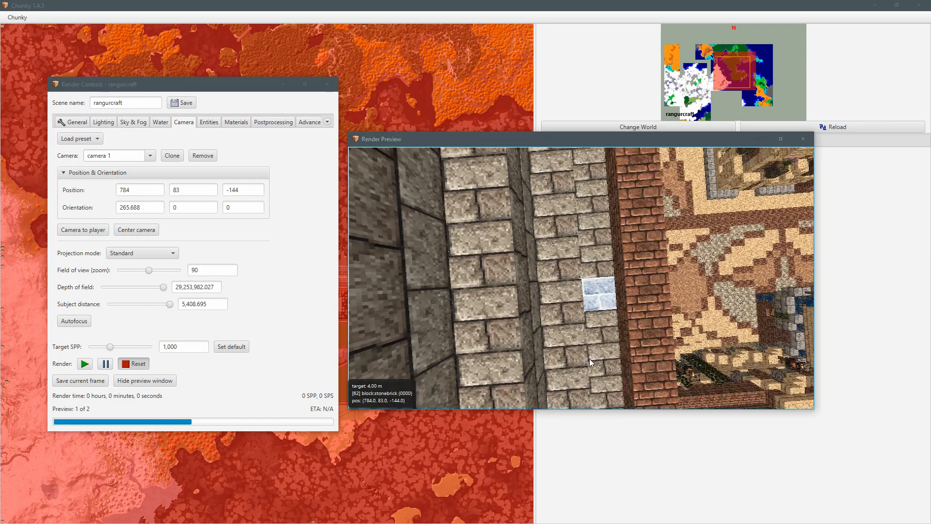
Raise the downward-facing camera to a height of 1,123, with a yaw of about 271.
key("r")
key("r")
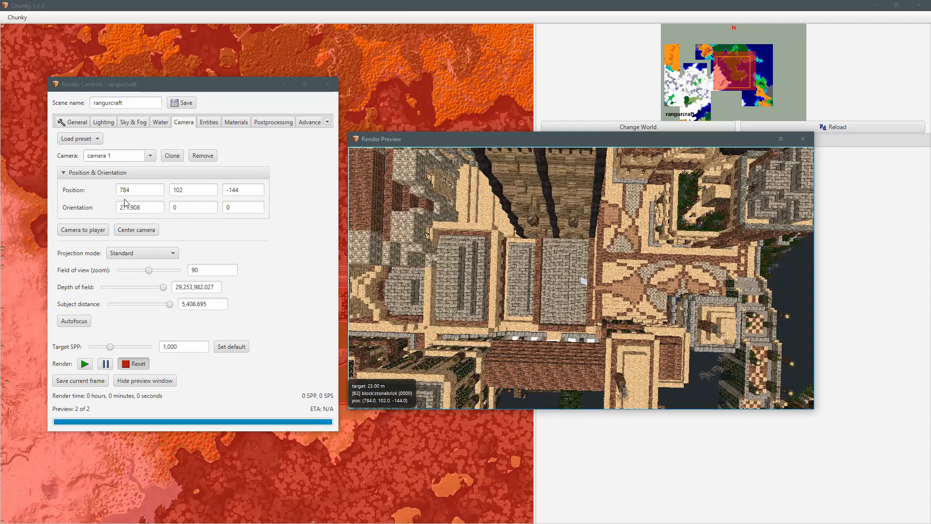
key("r")
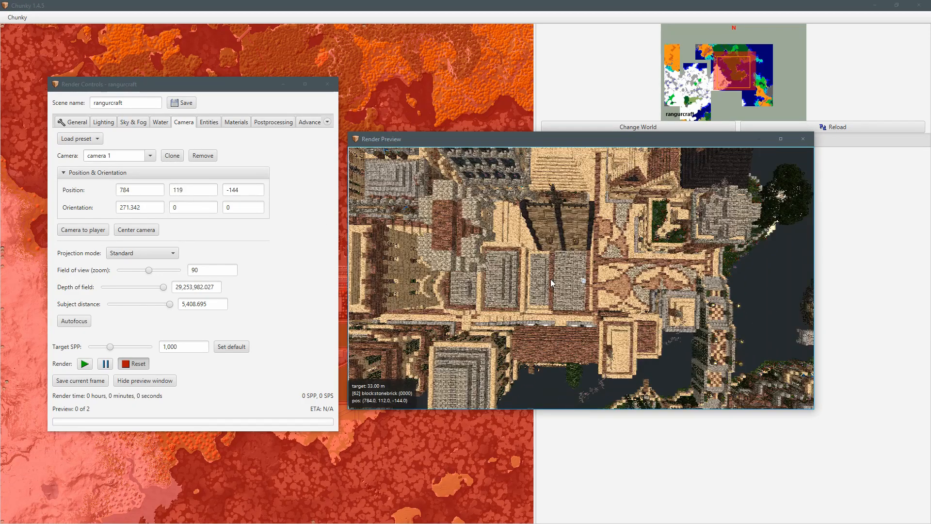
key("r")
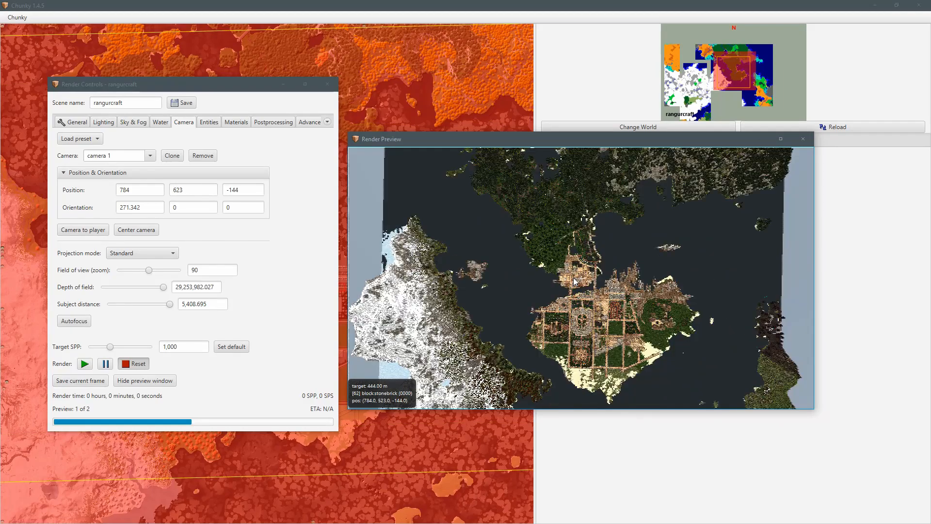
key("r")
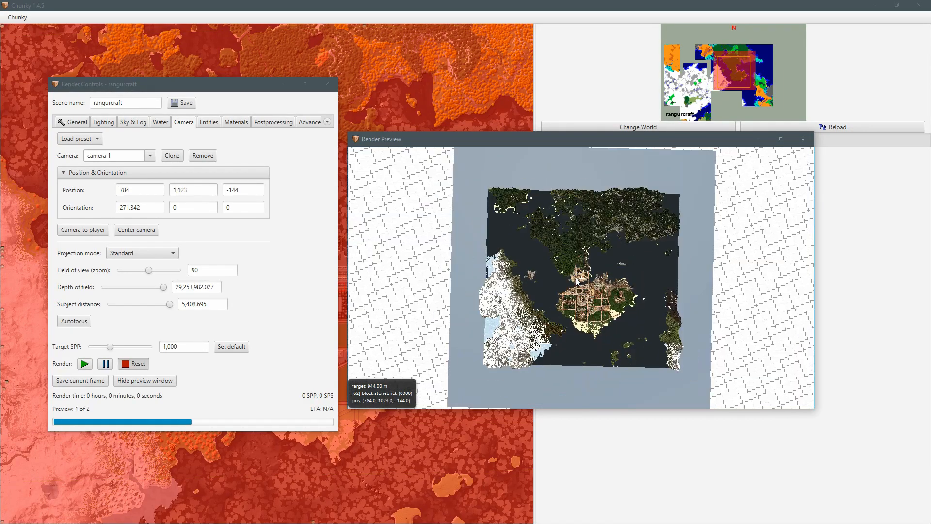
Tilt the camera up to a pitch of -23.75 and move it backward in small steps.
left_click_drag(575, 277, 592, 338)
left_click_drag(559, 261, 548, 299)
key("ctrl+s")
key("ctrl+s")
key("ctrl+s")
key("ctrl+s")
key("ctrl+s")
key("ctrl+s")
key("ctrl+s")
key("ctrl+s")
key("ctrl+s")
key("ctrl+s")
key("ctrl+s")
key("ctrl+s")
key("ctrl+s")
key("ctrl+s")
key("ctrl+s")
key("ctrl+s")
key("ctrl+s")
key("ctrl+s")
key("ctrl+s")
key("ctrl+s")
key("ctrl+s")
key("ctrl+s")
key("ctrl+s")
key("ctrl+s")
key("ctrl+s")
key("ctrl+s")
key("ctrl+s")
key("ctrl+s")
key("ctrl+s")
key("ctrl+s")
key("ctrl+s")
Fly the camera toward the island town in small steps, to X about 898, height about 644 and Z about -48.
key("ctrl+w")
key("ctrl+w")
key("ctrl+w")
key("ctrl+w")
key("ctrl+w")
key("ctrl+w")
key("ctrl+w")
key("ctrl+w")
key("ctrl+w")
key("ctrl+w")
key("ctrl+w")
key("ctrl+w")
key("ctrl+w")
key("ctrl+w")
key("ctrl+w")
key("ctrl+w")
key("ctrl+w")
key("ctrl+w")
key("ctrl+w")
key("ctrl+w")
key("ctrl+w")
key("ctrl+w")
key("ctrl+w")
key("ctrl+w")
key("ctrl+w")
key("ctrl+w")
key("ctrl+w")
key("ctrl+w")
key("ctrl+w")
key("ctrl+w")
key("ctrl+w")
key("ctrl+w")
key("ctrl+w")
key("ctrl+w")
key("ctrl+s")
key("ctrl+s")
key("ctrl+s")
key("ctrl+a")
key("ctrl+w")
key("ctrl+w")
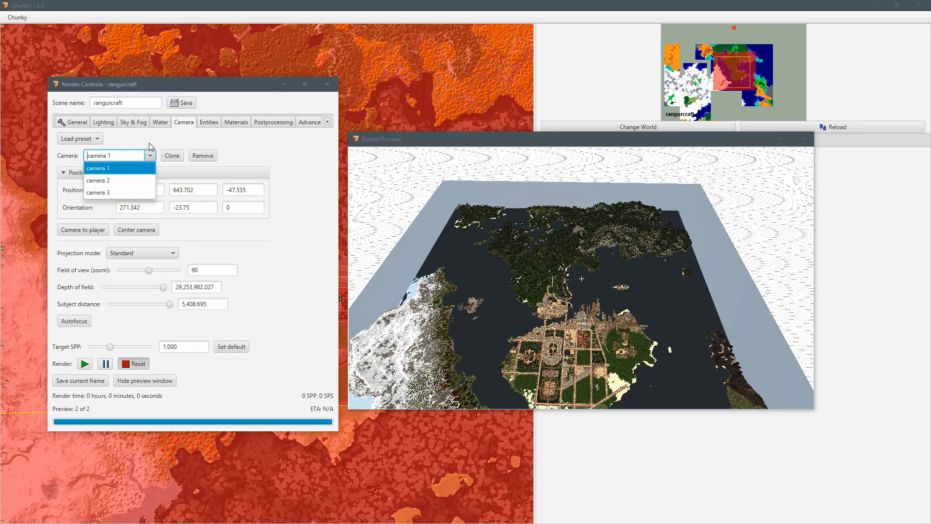
Switch to camera 2 and remove it from the scene.
left_click(123, 180)
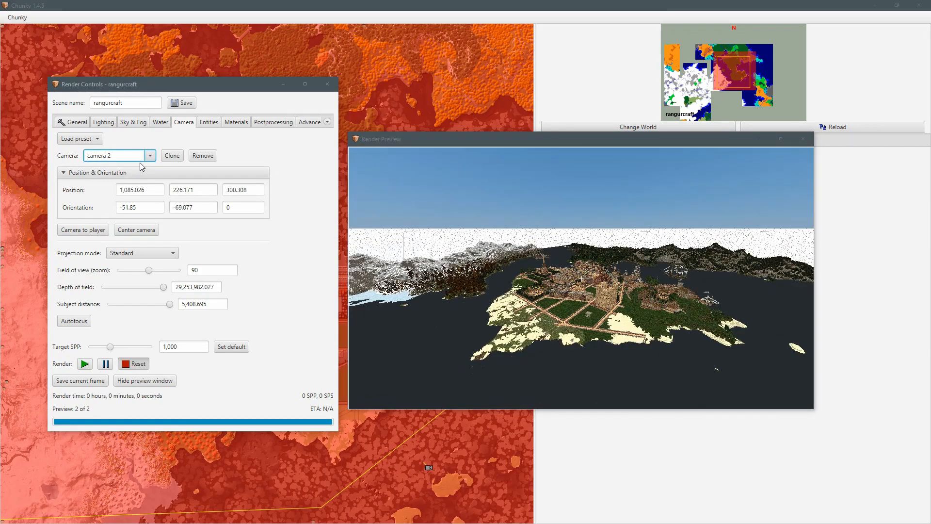
left_click(203, 156)
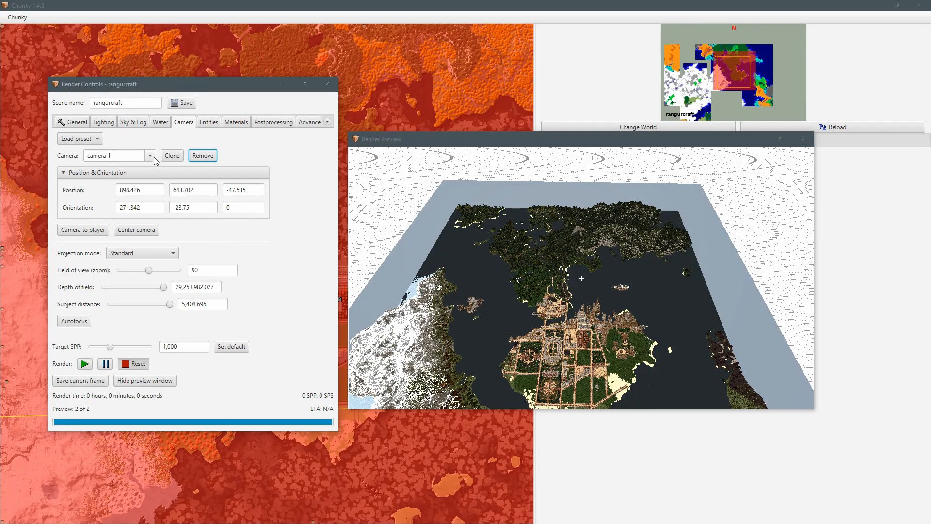
Point the camera straight down at a pitch of -0.565 and reposition the render controls and preview windows.
left_click_drag(371, 218, 537, 324)
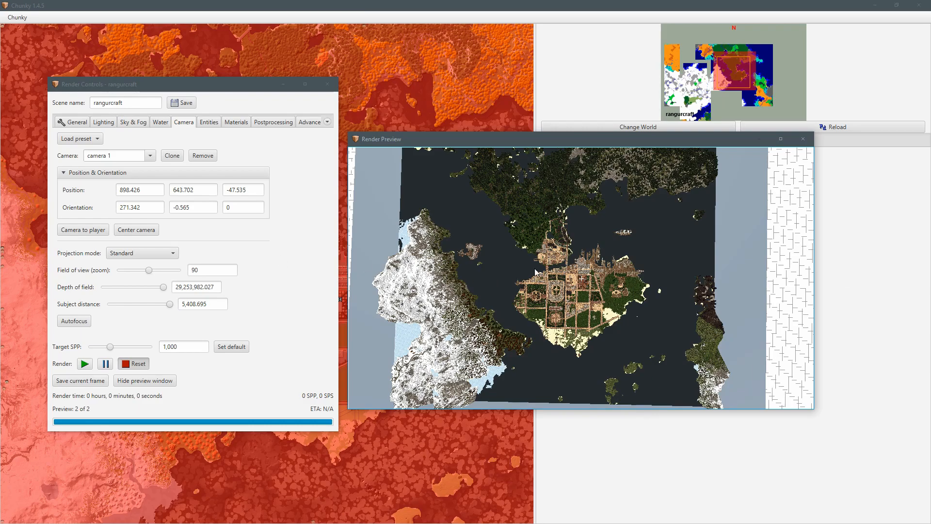
left_click_drag(235, 86, 210, 74)
left_click_drag(530, 144, 522, 134)
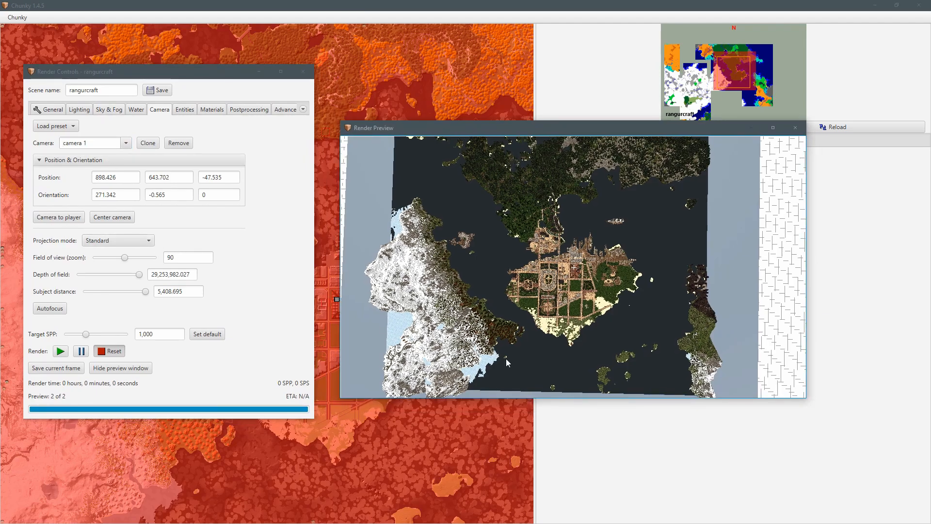
Tilt the camera up toward the horizon and move it over the town, to X about 938 and Z about 233.
left_click_drag(603, 328, 603, 264)
key("ctrl+w")
key("ctrl+w")
key("ctrl+w")
key("ctrl+w")
key("ctrl+a")
key("ctrl+a")
key("ctrl+a")
key("ctrl+w")
key("ctrl+w")
Lower the camera toward the town and fine-tune its height to about 103.
key("f")
key("f")
key("f")
key("f")
key("f")
key("f")
key("f")
key("f")
key("f")
key("f")
key("f")
key("f")
key("f")
key("f")
key("f")
key("f")
key("f")
key("f")
key("f")
key("f")
key("r")
key("r")
key("r")
key("r")
key("r")
key("r")
key("r")
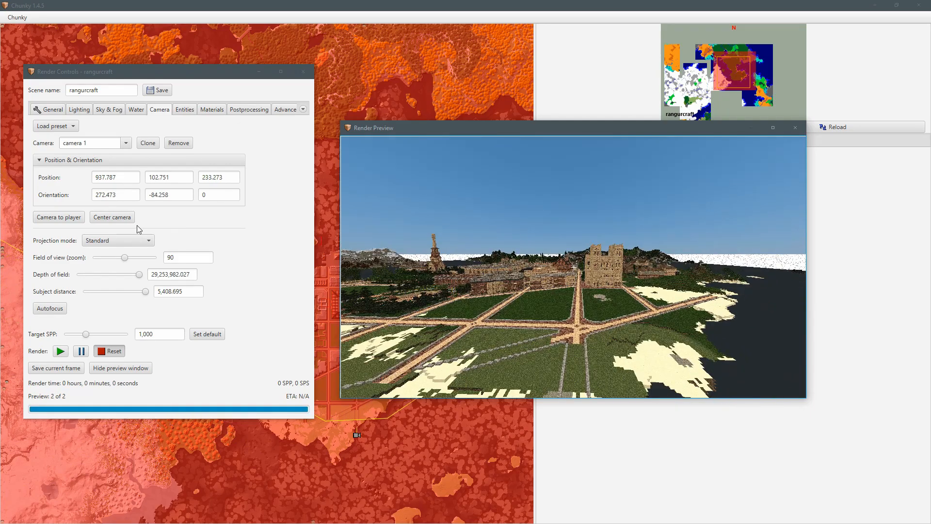
Set the field of view to 11.472 and aim the camera at a yaw of about 269.7 and a pitch of about -86.5.
left_click_drag(126, 258, 100, 266)
left_click_drag(526, 309, 450, 283)
Raise the zoomed camera and back it away from the town, to X about 845, height about 141 and Z about 732.
key("r")
key("r")
key("r")
key("r")
key("r")
key("r")
key("r")
key("r")
key("r")
key("r")
key("r")
key("r")
key("r")
key("r")
key("r")
key("r")
key("r")
key("ctrl+a")
key("ctrl+a")
key("ctrl+a")
key("ctrl+s")
key("ctrl+f")
key("ctrl+f")
key("ctrl+w")
key("ctrl+w")
key("ctrl+r")
key("ctrl+r")
key("ctrl+s")
key("ctrl+s")
key("ctrl+s")
key("ctrl+s")
key("ctrl+s")
key("ctrl+d")
key("ctrl+d")
key("ctrl+s")
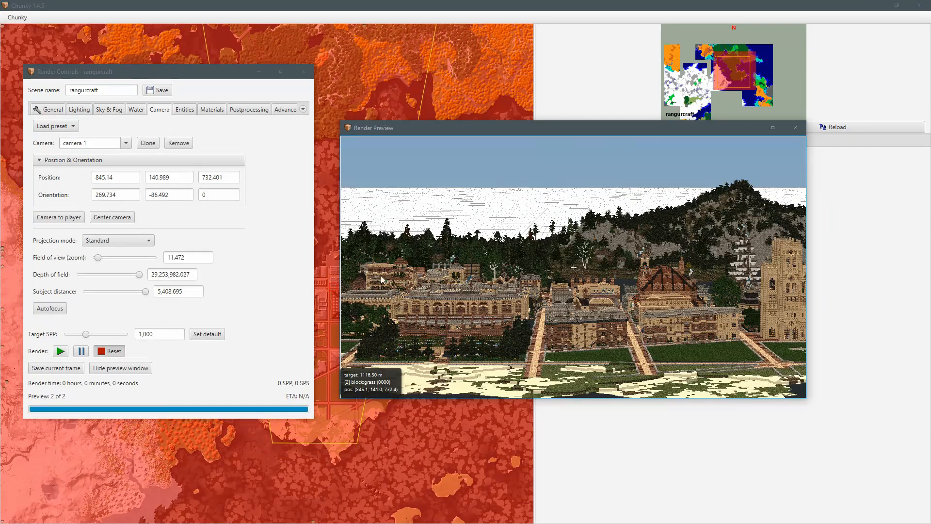
Widen the field of view to 65.728, turn the camera and fly it toward the harbour ship.
left_click_drag(98, 257, 115, 254)
left_click_drag(562, 312, 708, 330)
key("ctrl+w")
key("ctrl+w")
key("ctrl+w")
key("ctrl+w")
key("ctrl+w")
key("ctrl+w")
key("ctrl+w")
key("ctrl+w")
key("ctrl+r")
key("ctrl+w")
key("ctrl+f")
key("ctrl+a")
key("ctrl+a")
Frame the ship from X about 1,171, height about 97 and Z about -309, with a yaw of about 29.
left_click_drag(616, 317, 720, 301)
key("ctrl+s")
key("ctrl+f")
key("ctrl+f")
key("ctrl+a")
key("ctrl+r")
key("ctrl+a")
mouse_move(559, 286)
left_mouse_down()
mouse_move(576, 280)
mouse_move(554, 295)
mouse_move(570, 292)
mouse_move(565, 282)
left_mouse_up()
key("ctrl+s")
key("ctrl+s")
key("ctrl+w")
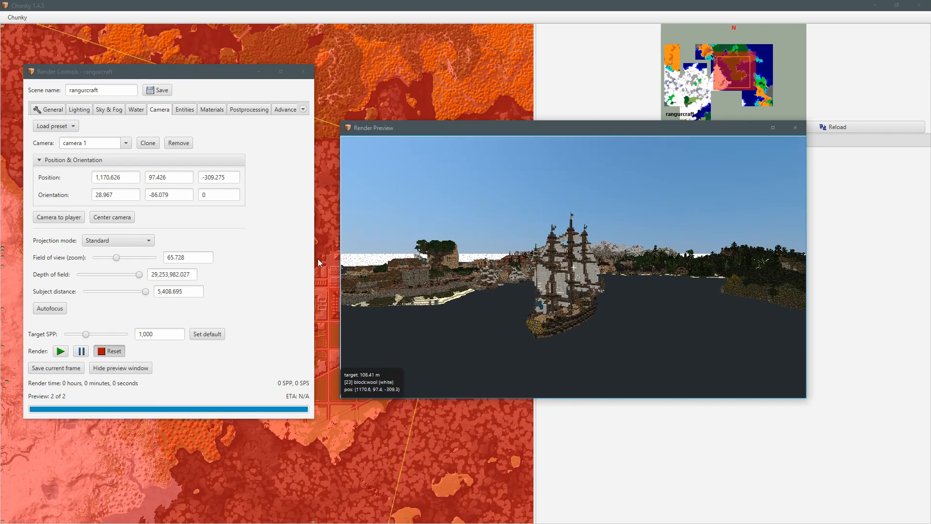
Set the field of view to 27.178 and back the camera away from the ship to X about 1,365 and Z about -417.
left_click_drag(117, 257, 106, 262)
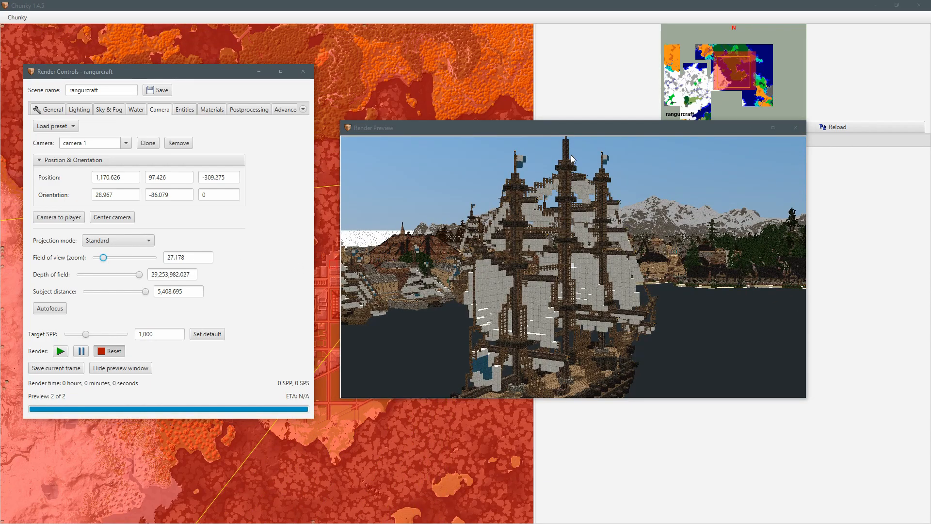
key("s")
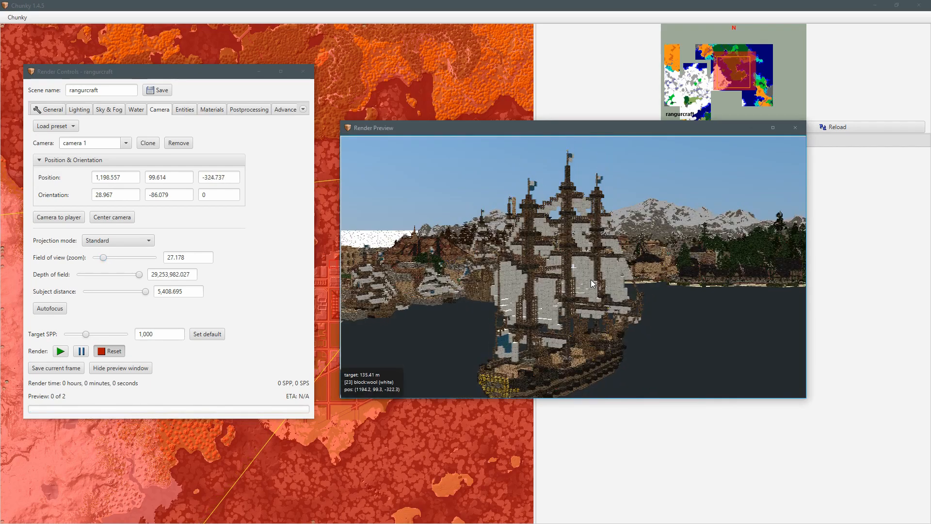
key("s")
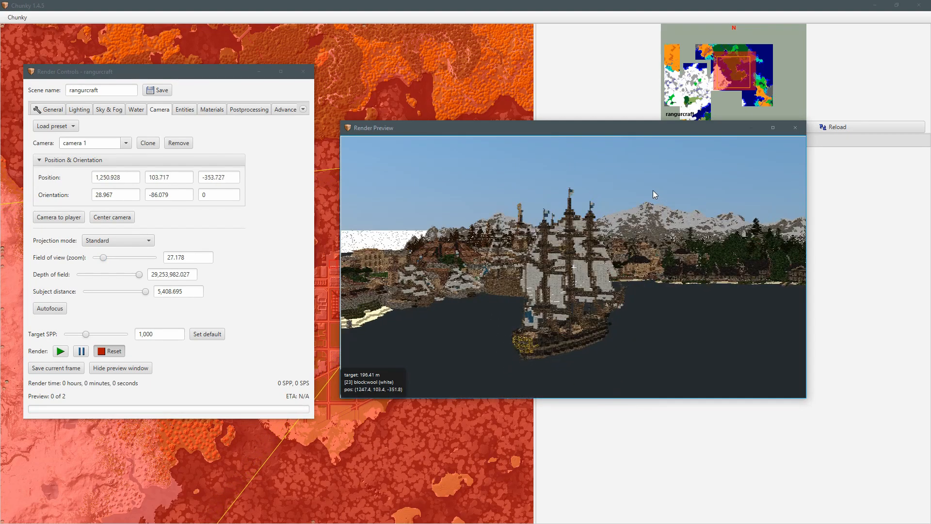
key("s")
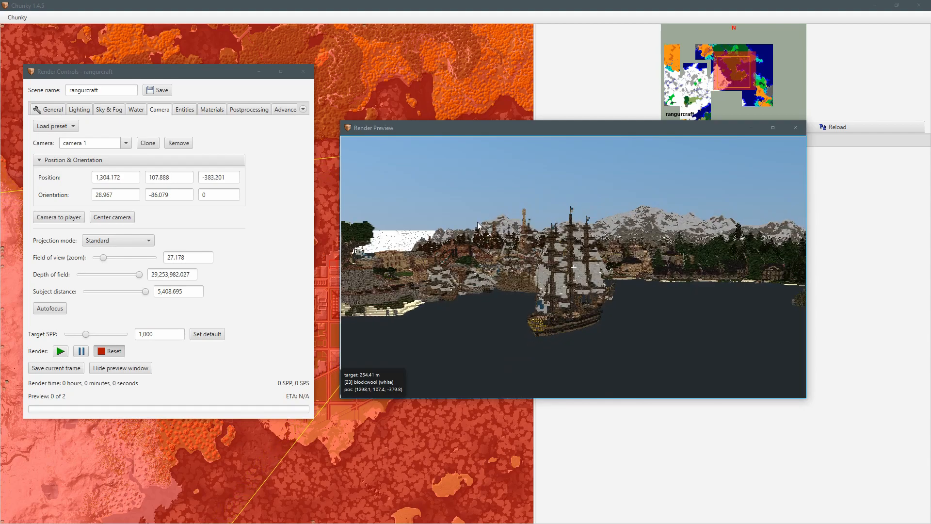
key("s")
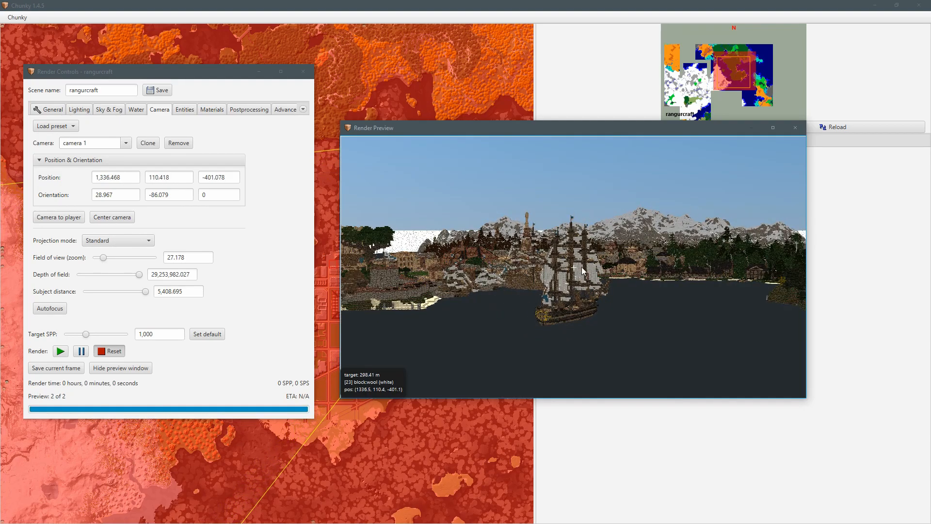
key("s")
key("s")
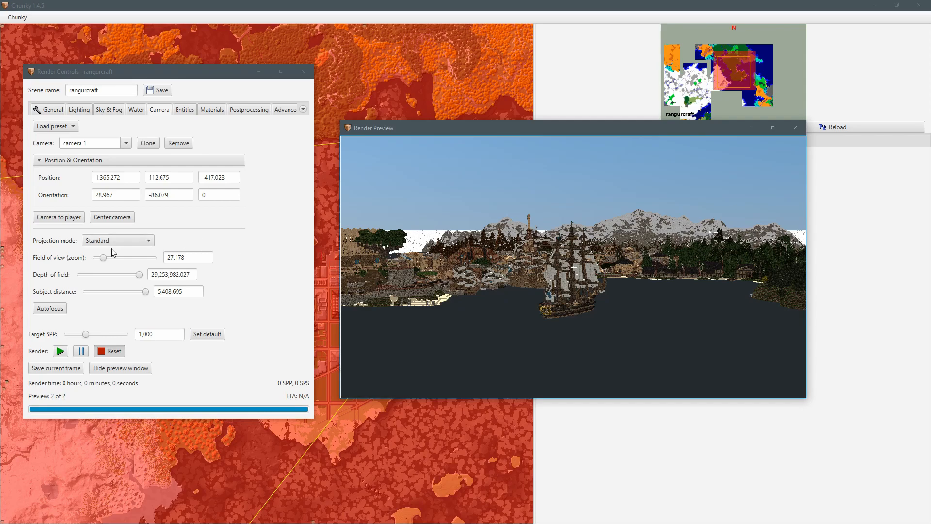
Widen the field of view to 78.578 for comparison from the same distant position.
left_click_drag(101, 257, 122, 260)
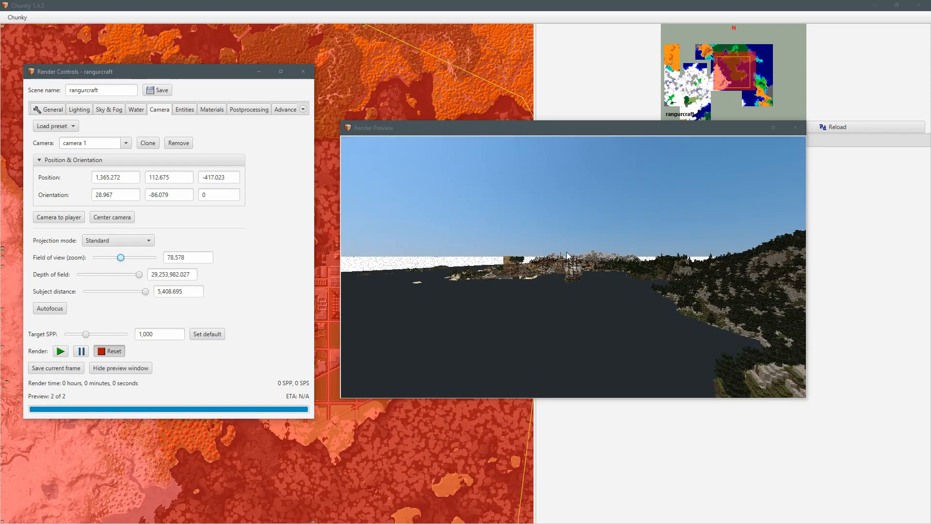
key("Escape")
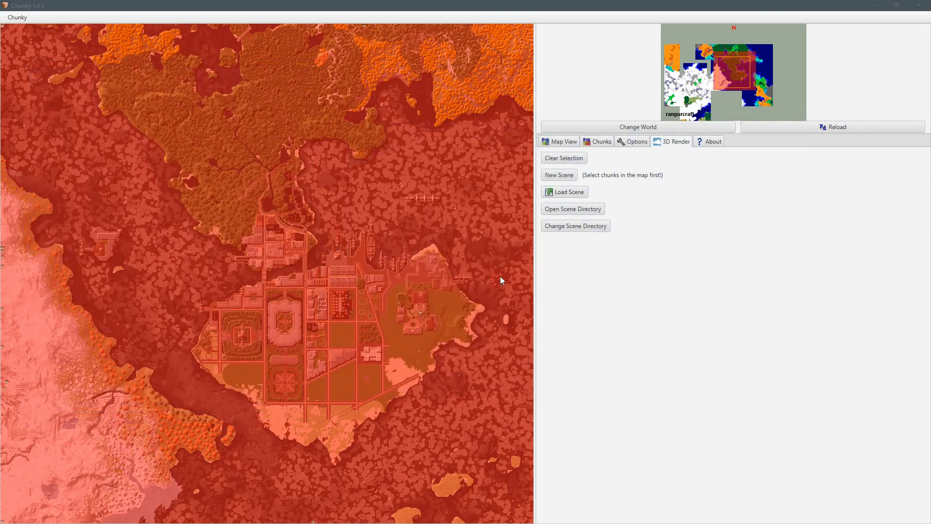
key("super+Tab")
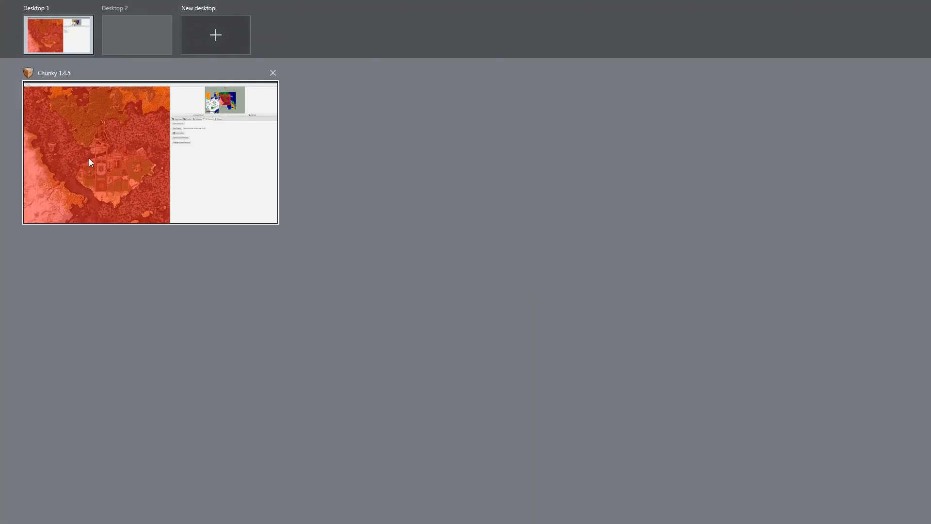
left_click(112, 149)
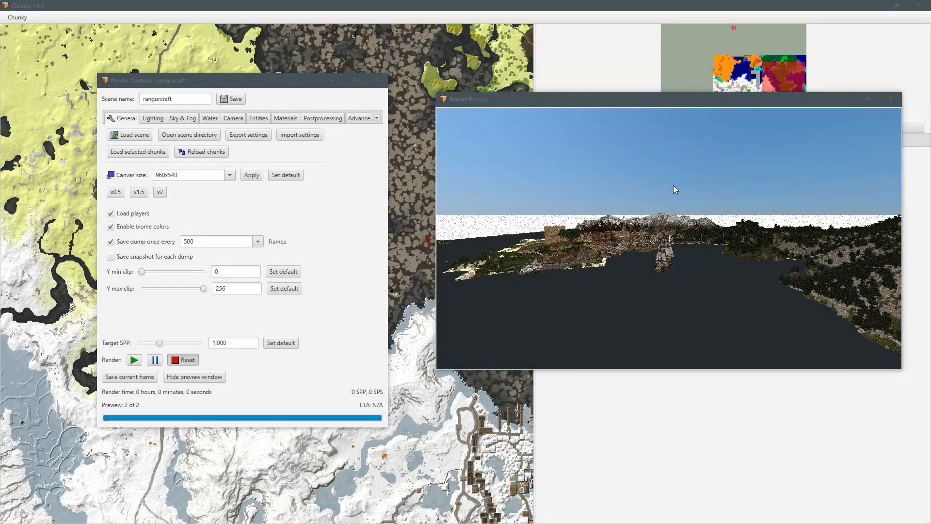
Tilt the camera to a pitch of -88.844 and back it far away from the ship, to X about 1,873 and Z about -562.
left_click_drag(673, 186, 671, 208)
key("ctrl+w")
key("ctrl+w")
key("ctrl+s")
key("ctrl+s")
key("ctrl+s")
key("ctrl+s")
key("ctrl+s")
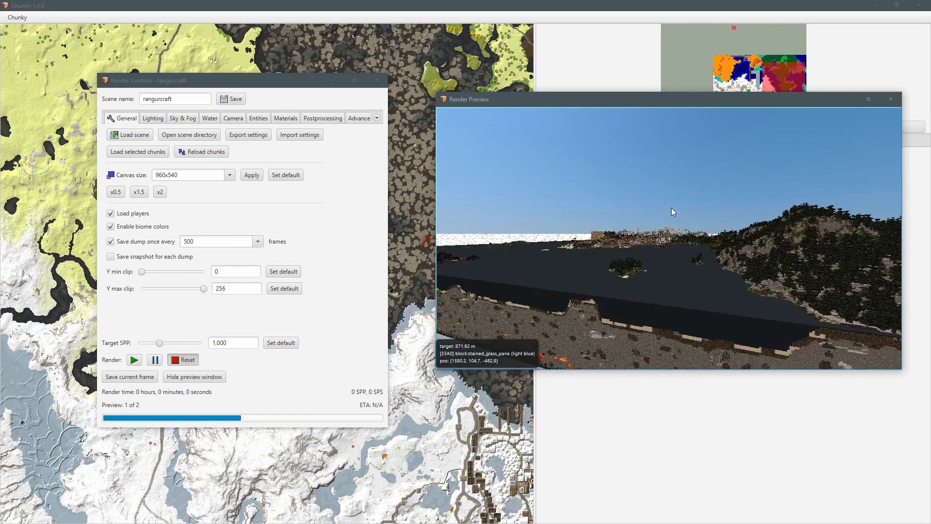
key("ctrl+s")
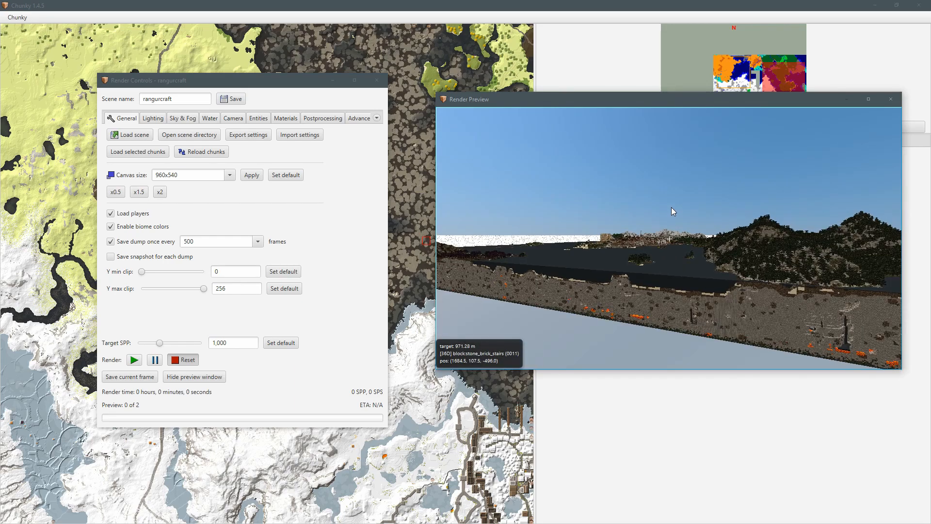
key("ctrl+s")
key("ctrl+s")
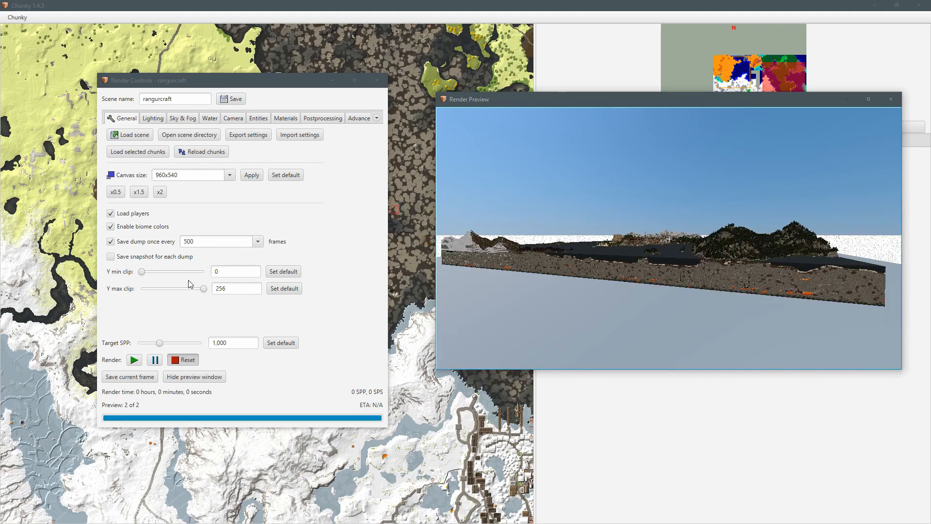
Set camera 1's field of view to 8.606, then start a test render and reset it.
left_click(230, 119)
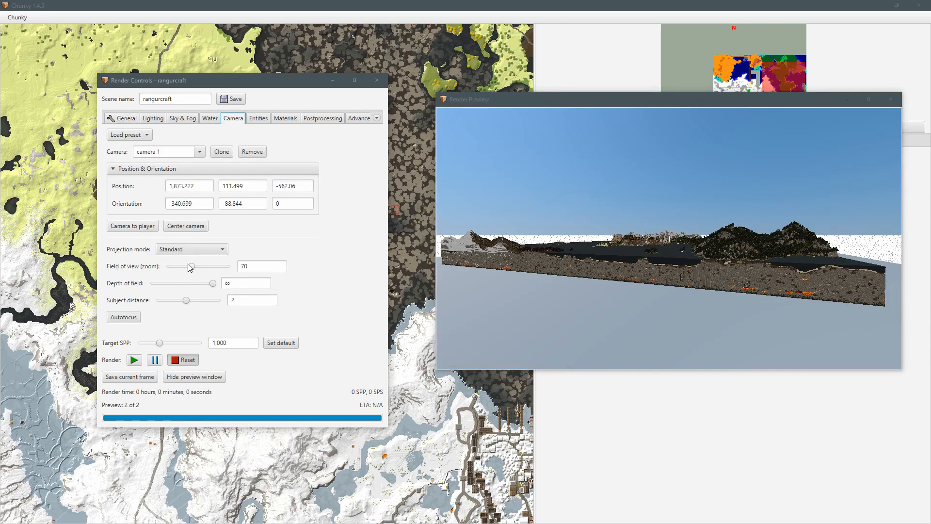
left_click_drag(188, 264, 170, 267)
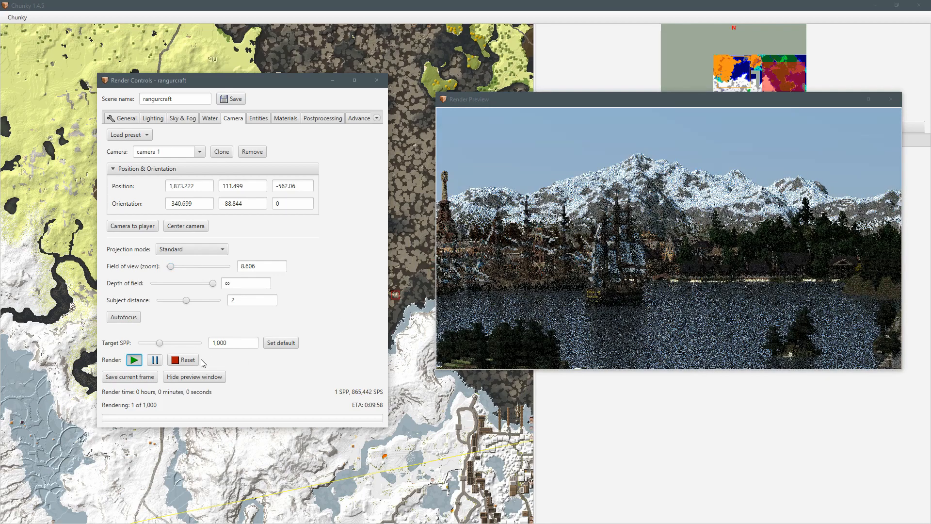
left_click(183, 359)
Aim the camera at yaw -340.267 and pitch -88.033, and raise it to a height of about 123.
mouse_move(753, 222)
left_mouse_down()
mouse_move(741, 237)
mouse_move(749, 229)
left_mouse_up()
key("r")
key("r")
key("r")
key("r")
key("r")
key("r")
key("r")
key("r")
key("r")
key("r")
key("r")
key("ctrl+s")
key("ctrl+w")
Set the field of view to 60.006 and fly the camera towards the ship, to about X 1,402, Y 105 and Z -393.
left_click_drag(178, 263, 190, 267)
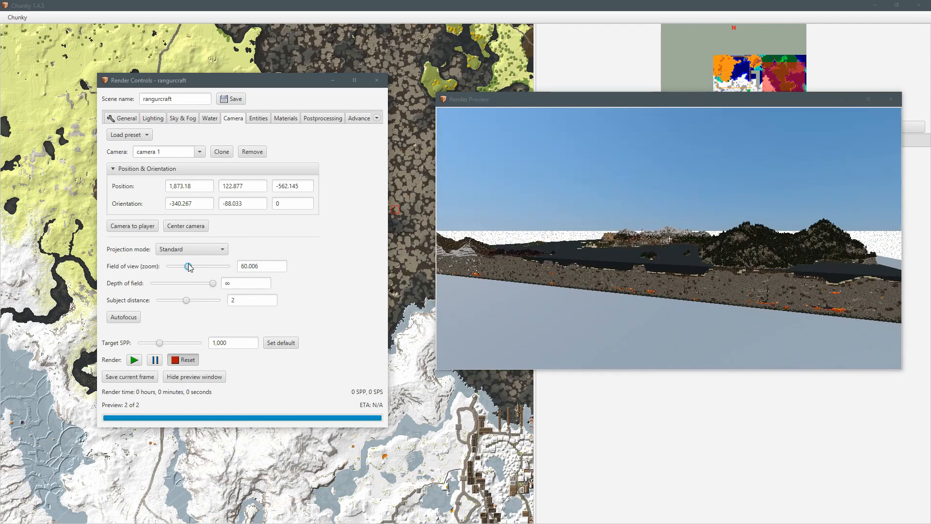
left_click(625, 255)
key("w")
key("ctrl+w")
key("ctrl+w")
key("ctrl+w")
key("ctrl+w")
key("ctrl+w")
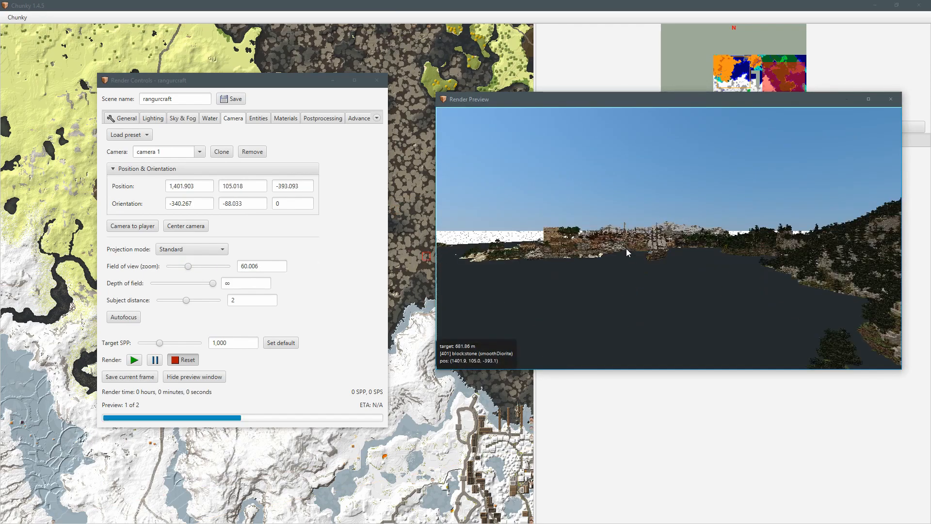
Bring the camera close to the ship at about X 1,185, Y 95, Z -312, with pitch -89.541, and start a test render.
key("ctrl+w")
key("ctrl+w")
left_click_drag(627, 248, 629, 247)
key("ctrl+w")
key("ctrl+s")
key("a")
key("a")
key("a")
key("a")
key("w")
key("w")
key("w")
key("w")
key("w")
key("w")
key("w")
key("w")
key("w")
key("w")
key("w")
key("w")
key("w")
key("w")
key("w")
key("w")
key("w")
key("w")
key("w")
key("w")
key("f")
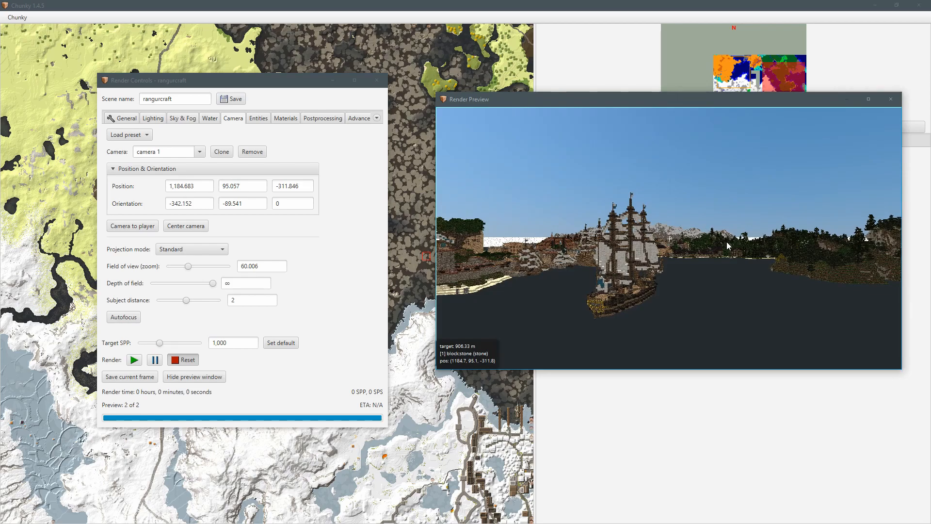
left_click(134, 359)
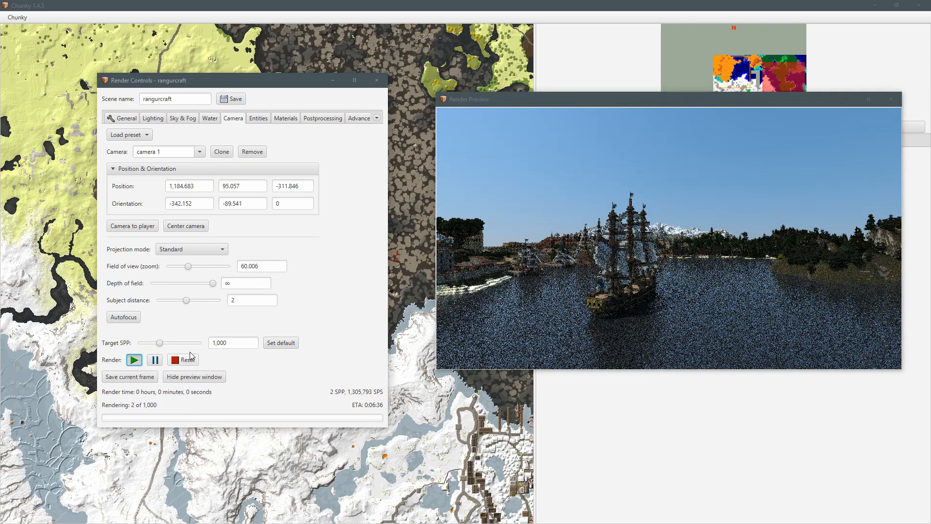
Raise the camera to a height of about 224 and tilt it down to pitch -66.543, overlooking the ship and town.
left_click_drag(695, 229, 667, 249)
key("r")
key("r")
key("r")
key("r")
key("r")
key("r")
key("r")
key("r")
key("r")
key("r")
key("r")
key("r")
key("r")
key("r")
key("r")
key("r")
key("r")
key("r")
key("r")
key("r")
key("ctrl+r")
key("ctrl+d")
key("ctrl+a")
key("d")
key("d")
key("d")
key("d")
key("d")
key("d")
key("d")
key("d")
key("d")
key("d")
key("d")
key("d")
key("d")
key("d")
key("d")
key("d")
key("d")
key("d")
key("d")
key("d")
key("d")
key("d")
key("d")
key("d")
Change the camera's projection mode to Fisheye.
left_click(216, 249)
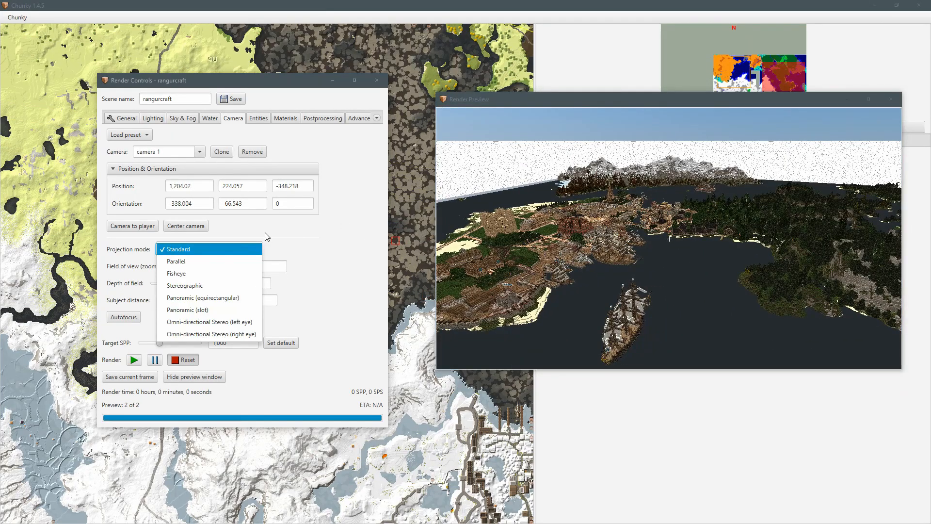
left_click(204, 274)
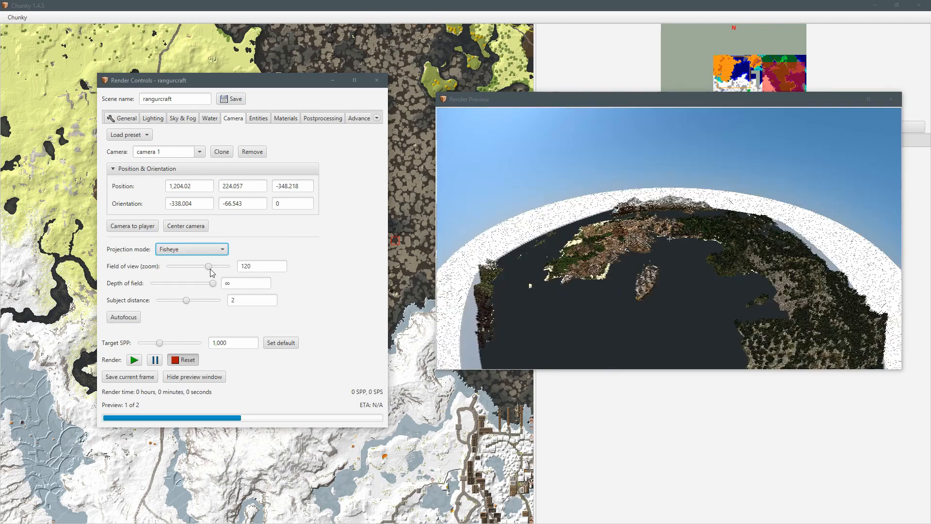
Point the camera almost straight down over the harbour at about X 950, Y 158, Z -206, with pitch -6.978, and start a test render.
left_click_drag(626, 246, 628, 298)
key("ctrl+w")
key("ctrl+w")
key("ctrl+r")
key("ctrl+r")
key("ctrl+r")
key("ctrl+w")
key("ctrl+w")
key("ctrl+w")
key("ctrl+w")
key("ctrl+r")
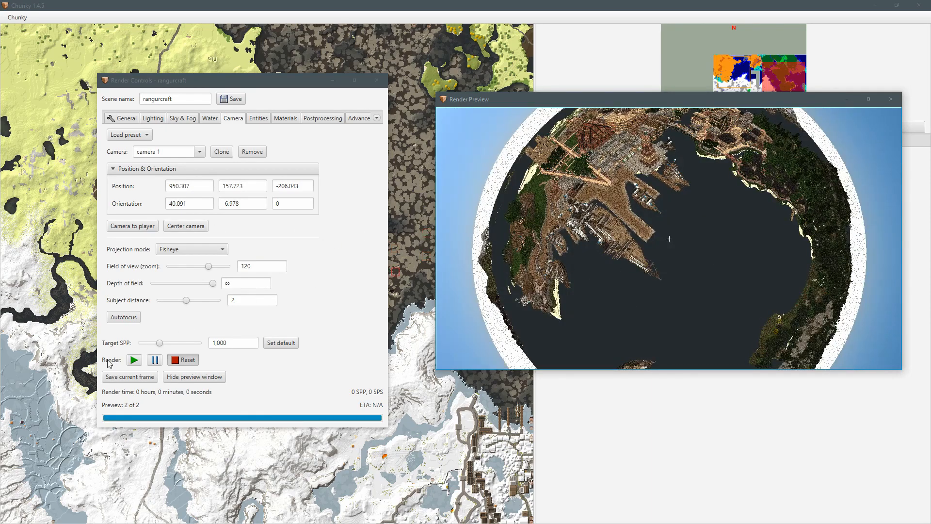
left_click(134, 359)
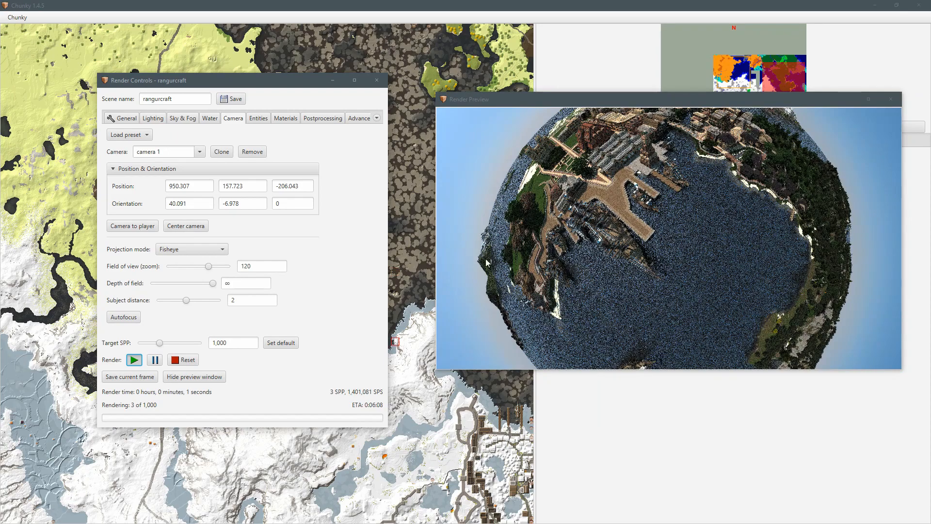
Lower the camera to about X 924, Y 69, Z -343, tilt it up to pitch -108.766 towards the sun, and start a test render.
left_click_drag(713, 310, 709, 202)
key("ctrl+w")
key("ctrl+w")
key("ctrl+r")
key("w")
key("w")
key("w")
left_click(134, 359)
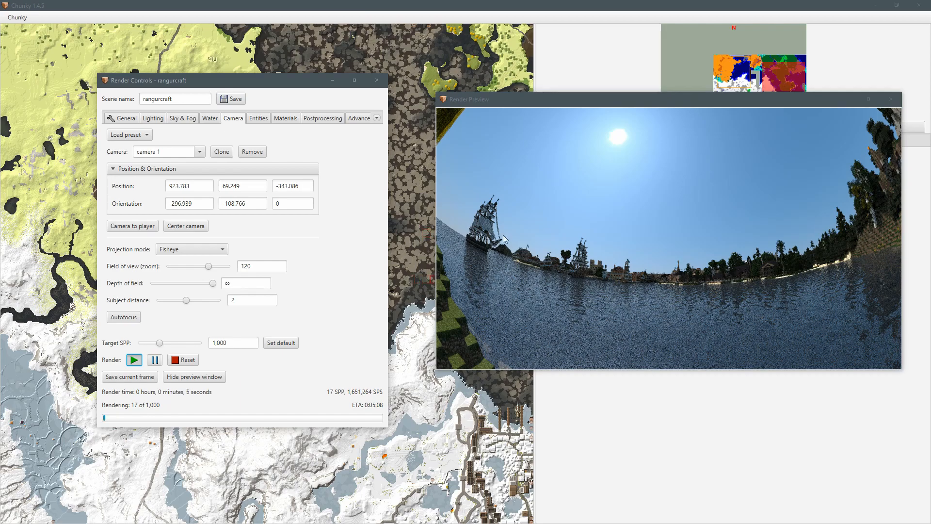
Reset the test render and change the projection mode to Stereographic.
left_click(187, 361)
left_click(194, 250)
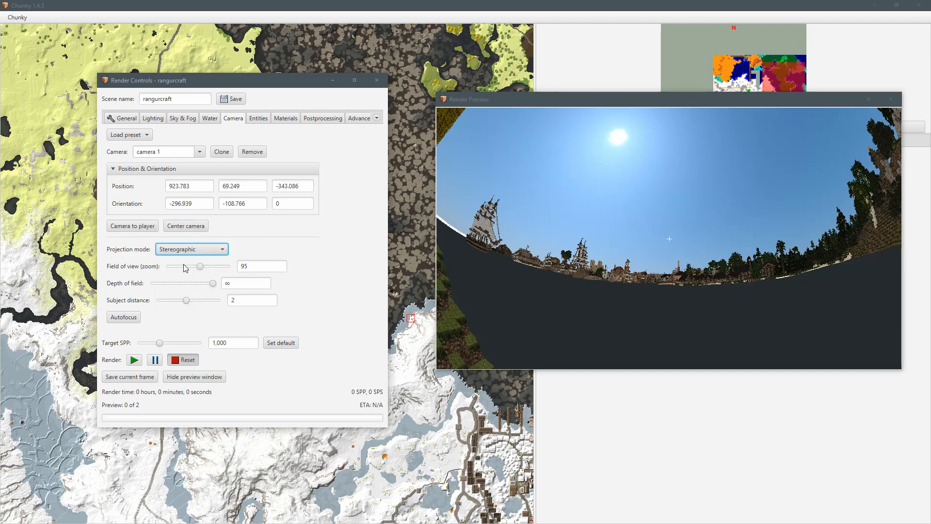
Raise the camera to about Y 136 at X 924, Z -343, point it straight down with pitch 0, and start a test render.
left_click(185, 261)
left_click_drag(739, 229, 613, 318)
key("r")
key("r")
key("r")
key("r")
key("r")
key("r")
key("r")
key("r")
key("r")
key("r")
key("r")
key("r")
key("r")
key("r")
key("r")
key("r")
key("r")
key("r")
key("r")
key("r")
key("r")
key("r")
key("r")
key("r")
key("r")
key("r")
key("r")
key("r")
key("r")
key("r")
key("r")
key("r")
key("r")
key("r")
key("r")
key("shift+r")
key("shift+f")
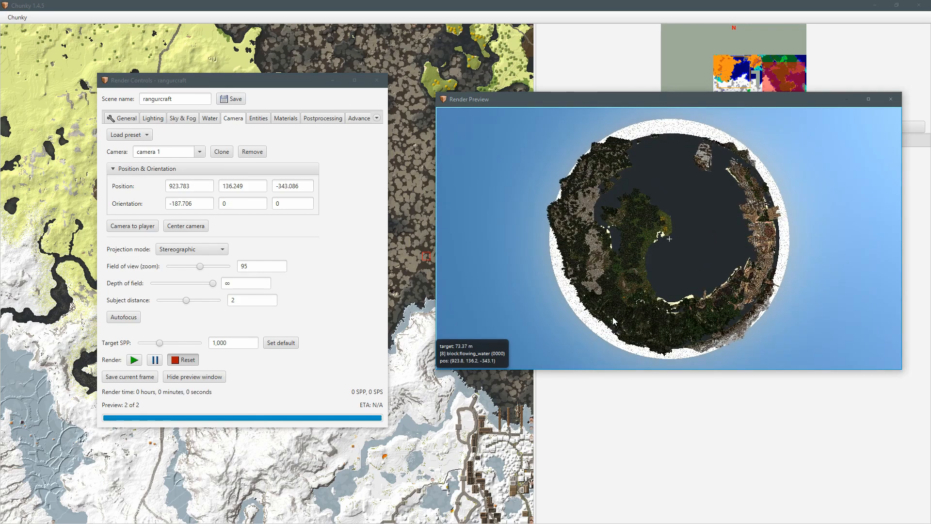
left_click(135, 361)
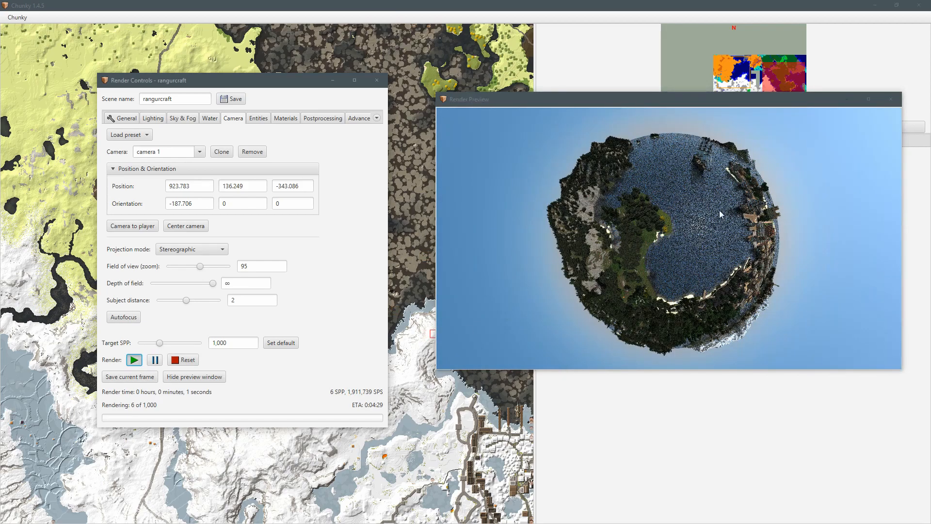
Reset the render, move the camera over the town centre at about X 915, Y 136, Z -43, and start another test render.
left_click(187, 360)
left_click_drag(710, 252, 705, 257)
key("ctrl+d")
key("ctrl+d")
key("ctrl+d")
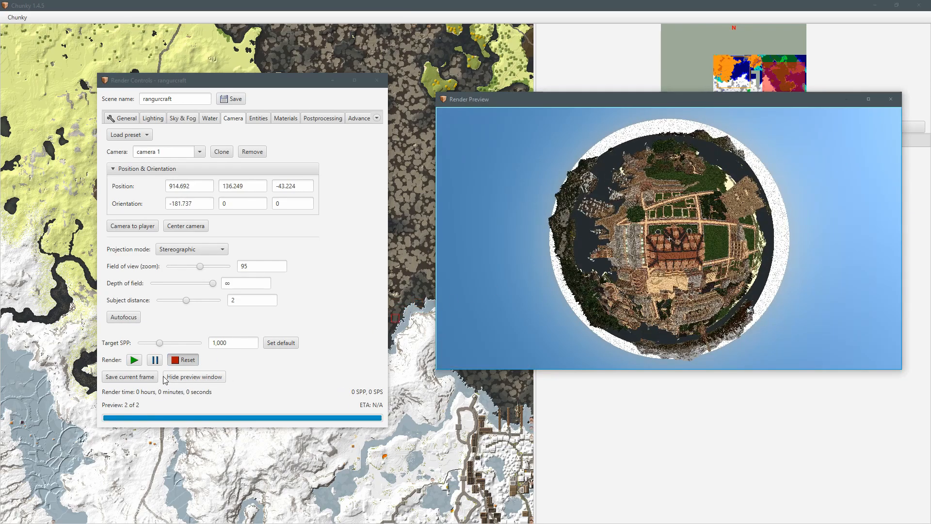
left_click(135, 359)
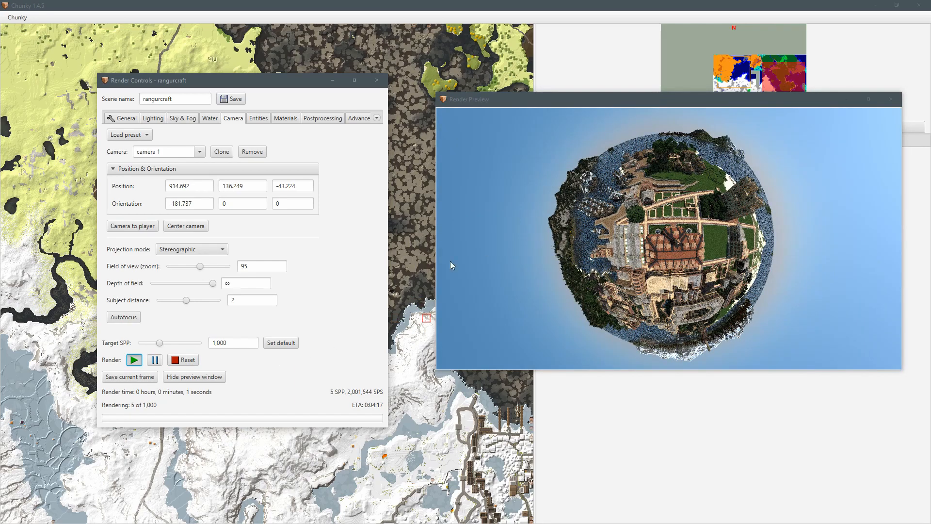
Try the stereographic view with fields of view of about 133.55 and 112.133, tilting the camera between the horizon and the ground.
left_click_drag(729, 302, 673, 223)
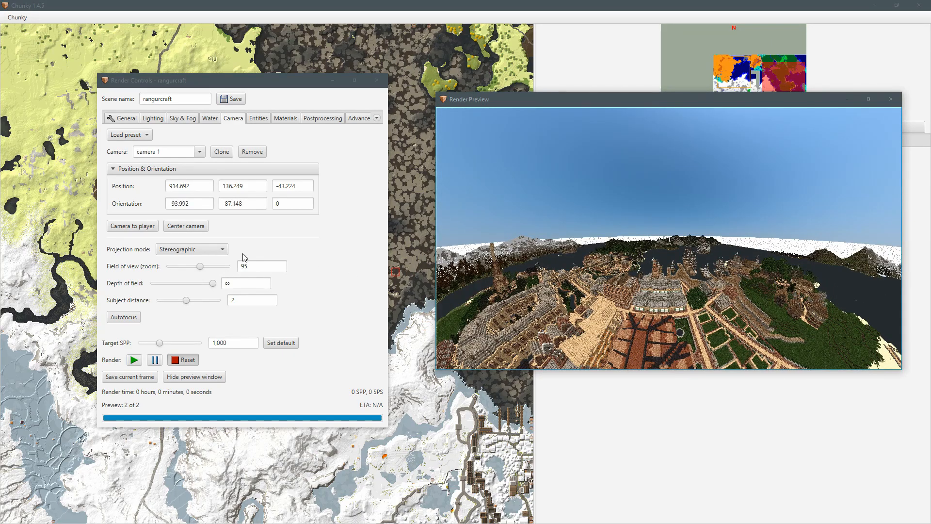
mouse_move(202, 264)
left_mouse_down()
mouse_move(172, 273)
mouse_move(214, 258)
left_mouse_up()
left_click_drag(585, 259, 603, 324)
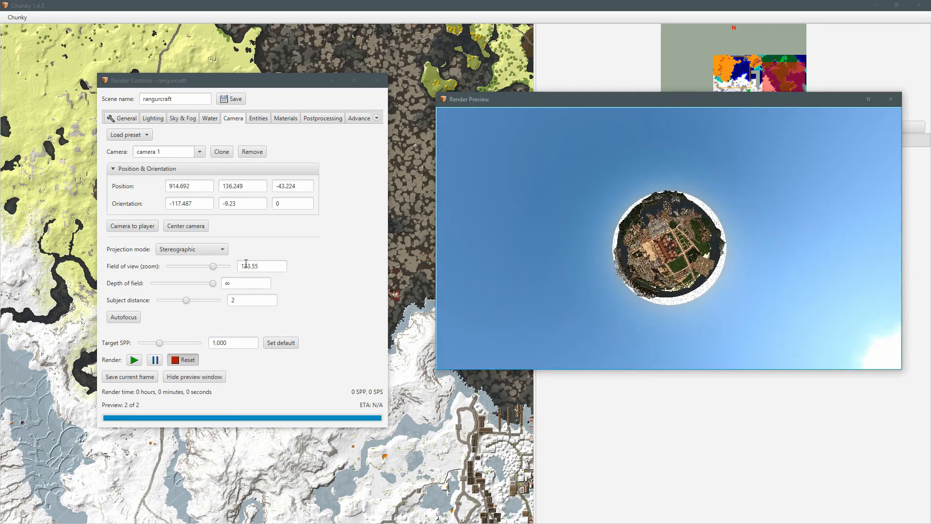
left_click_drag(214, 266, 205, 267)
left_click_drag(607, 293, 578, 228)
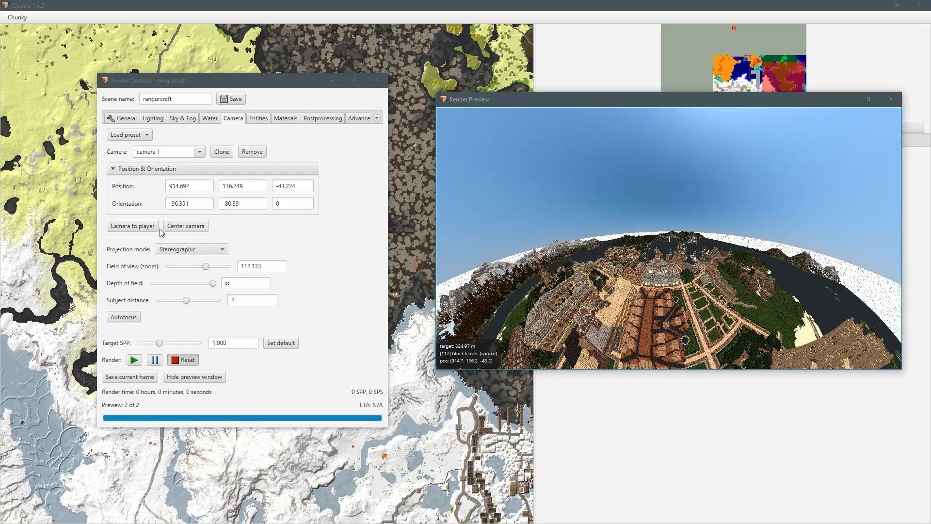
Change the projection mode to Panoramic (equirectangular), widen the field of view to 180, and turn the camera around over the town.
left_click(191, 249)
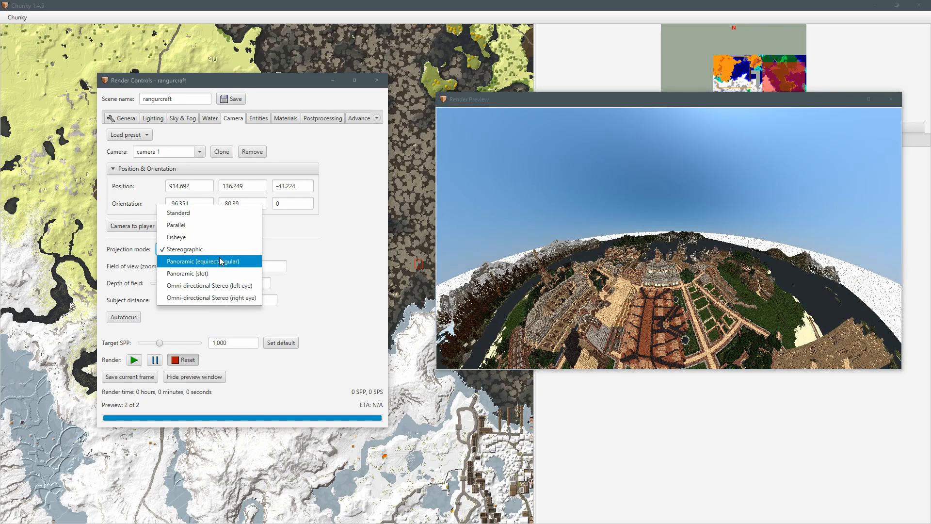
left_click(210, 262)
left_click_drag(640, 269, 557, 254)
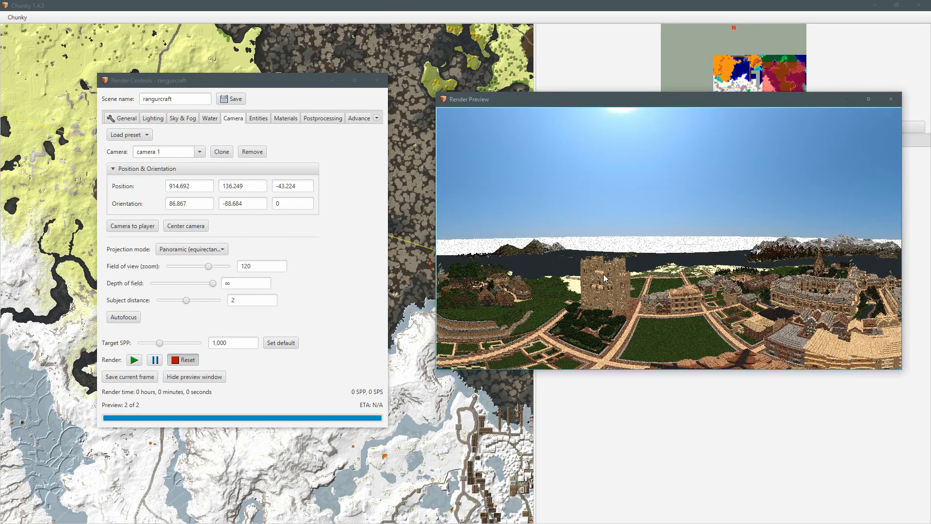
left_click_drag(589, 278, 382, 273)
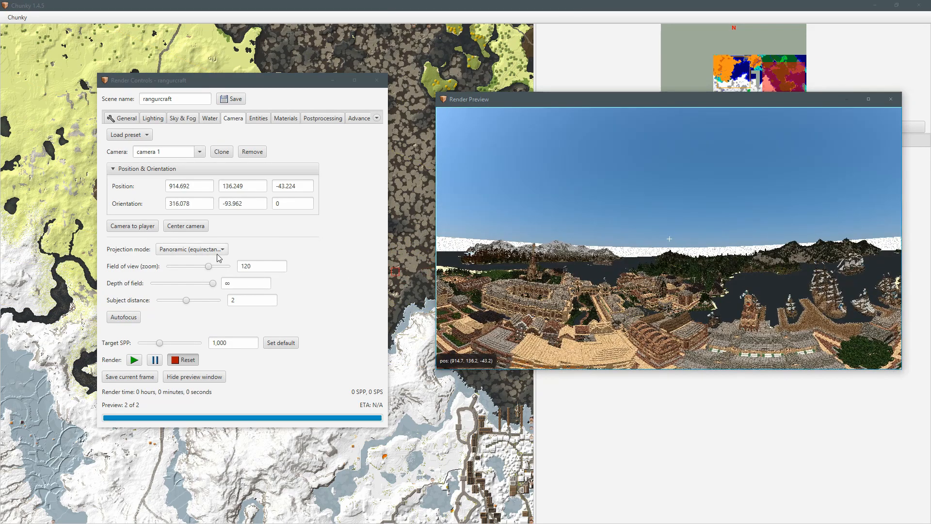
left_click_drag(209, 266, 231, 266)
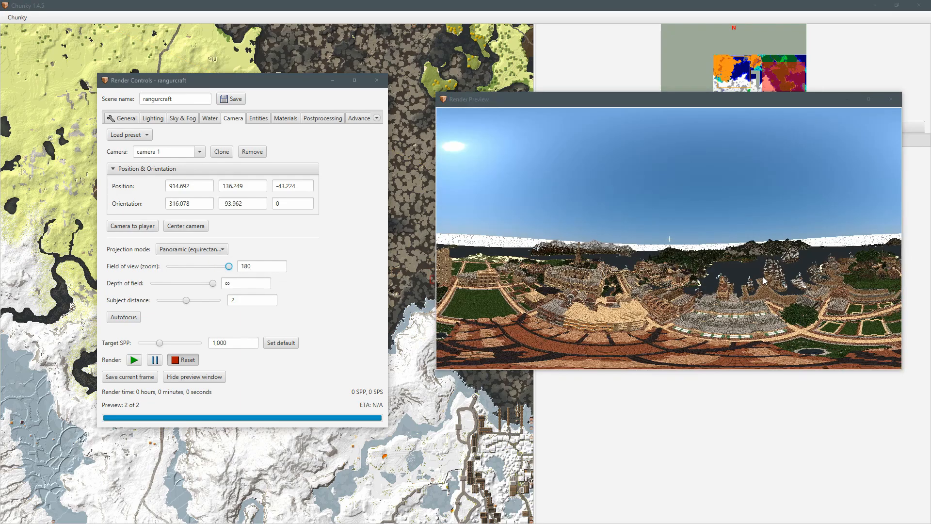
left_click_drag(752, 268, 689, 270)
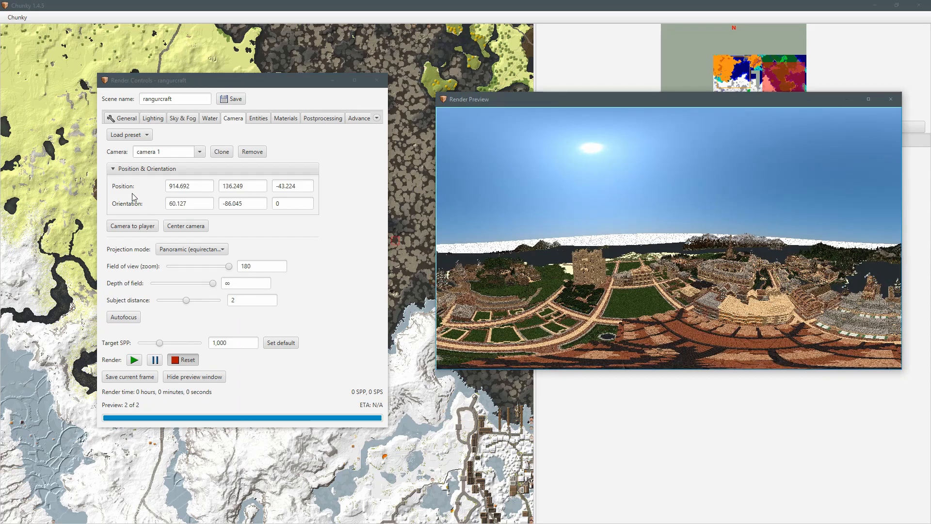
Set the canvas size to 1000x1000 and reposition the preview window so the whole image fits on screen.
left_click(129, 122)
left_click_drag(683, 254, 695, 251)
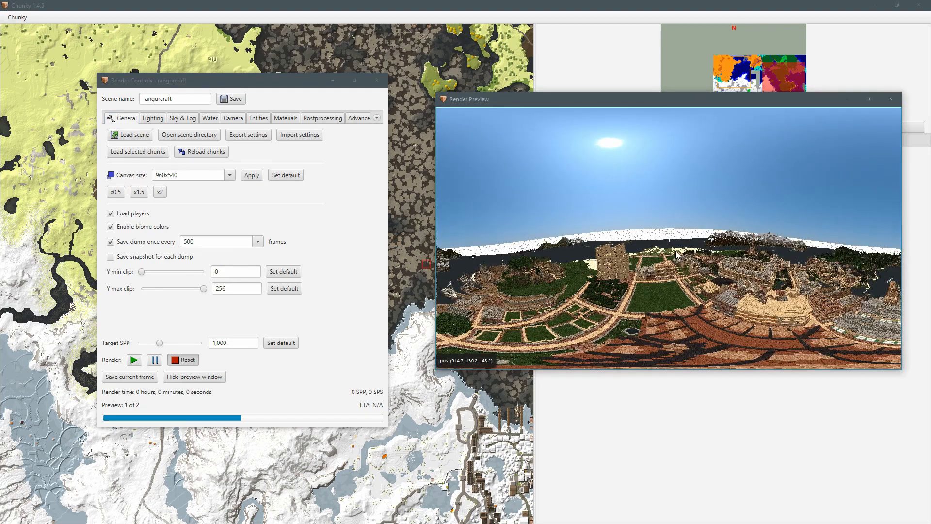
left_click_drag(181, 175, 147, 171)
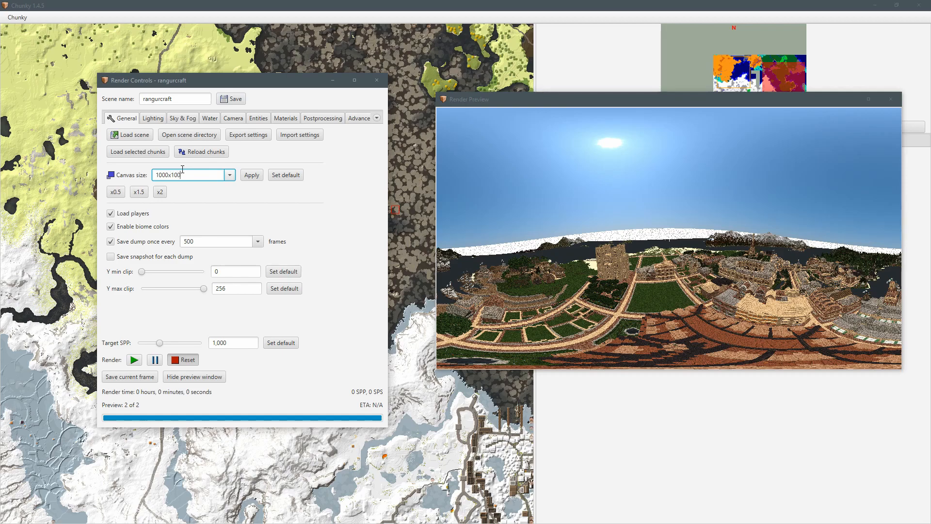
key("Return")
left_click_drag(581, 100, 548, 27)
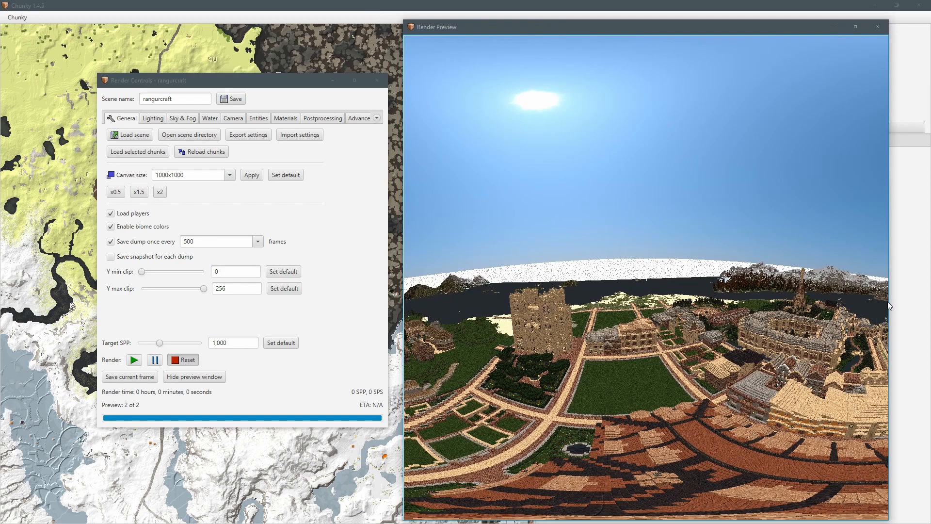
Fly the camera down to street level beside the lawn, at about X 910, Y 70.5, Z 1, facing the stone tower.
mouse_move(693, 306)
left_mouse_down()
mouse_move(685, 360)
mouse_move(685, 322)
left_mouse_up()
key("w")
key("w")
key("w")
key("w")
key("w")
key("w")
key("w")
key("w")
key("w")
key("w")
key("w")
key("w")
key("w")
key("w")
key("w")
key("w")
key("w")
key("w")
key("w")
key("w")
key("w")
key("w")
key("w")
key("w")
key("w")
key("w")
key("w")
key("w")
key("w")
key("w")
key("w")
key("w")
key("w")
key("w")
key("w")
key("d")
key("d")
key("d")
key("d")
key("d")
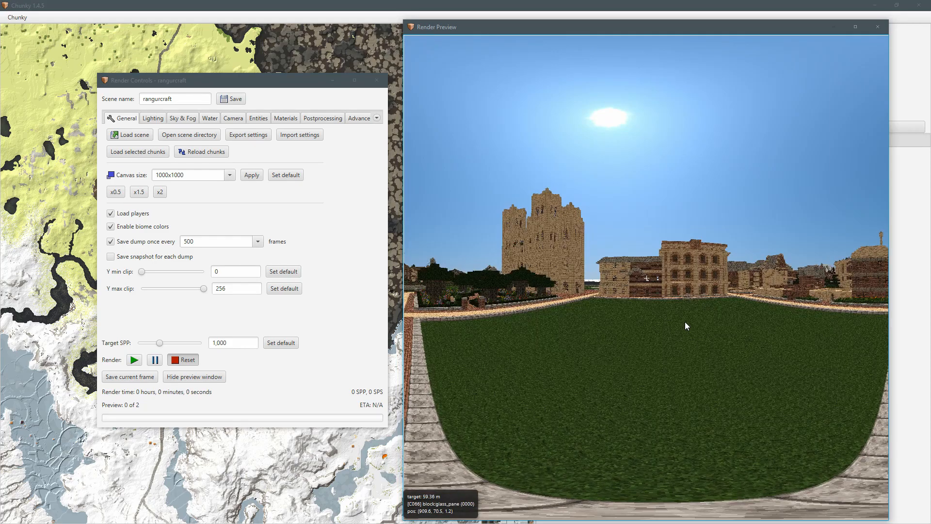
left_click_drag(686, 322, 686, 322)
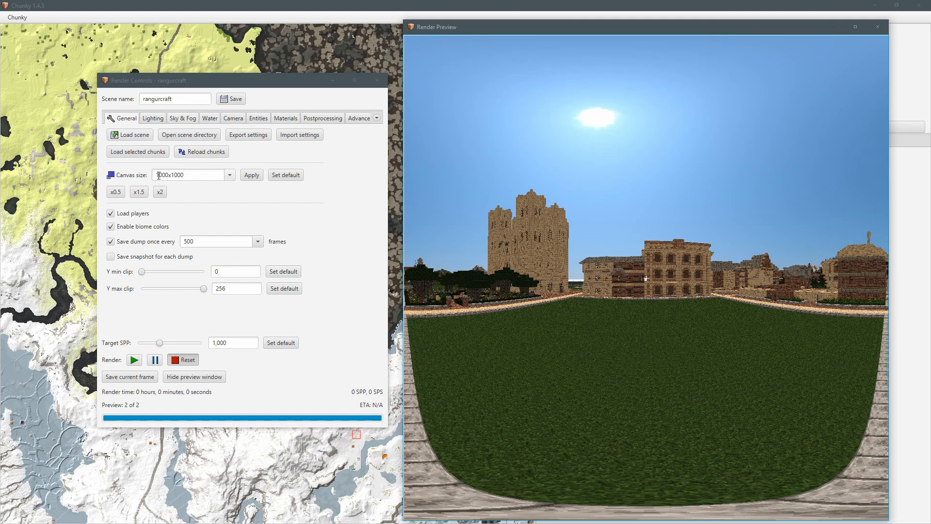
Set the canvas size to 1000x500 and move the preview window beside the render controls.
left_click_drag(184, 174, 171, 176)
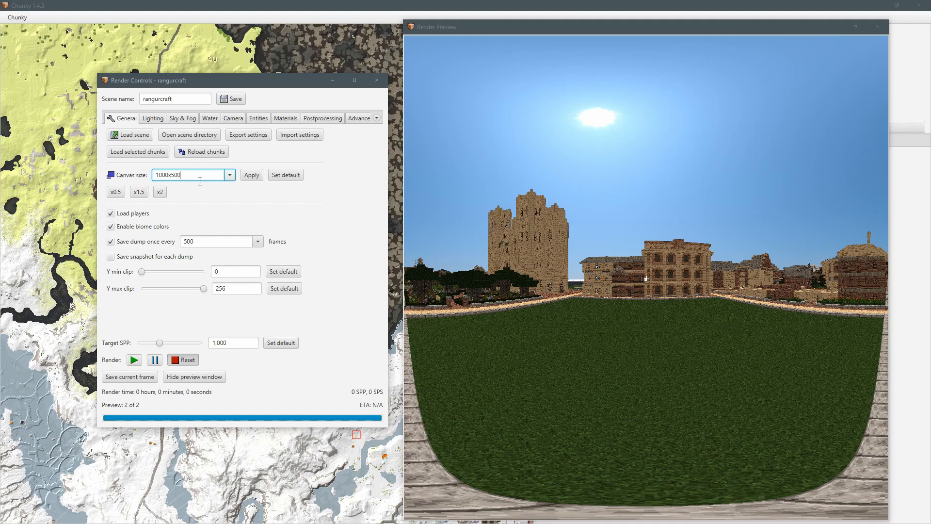
key("Return")
left_click_drag(575, 23, 556, 80)
Shift the camera to about X 908.4, Y 70.5, Z -2.5 and turn it to centre the panorama on the lawn.
left_click_drag(627, 179, 589, 178)
key("a")
key("a")
key("a")
key("a")
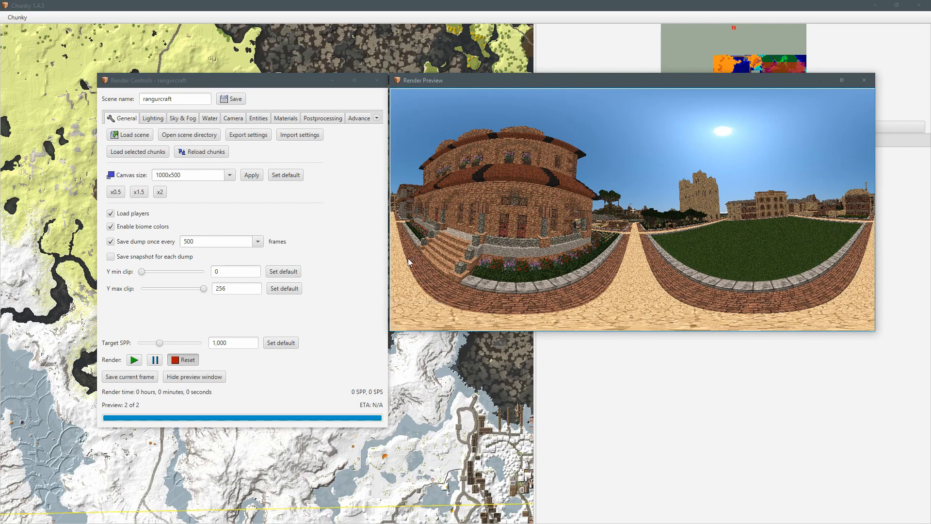
left_click_drag(675, 222, 676, 223)
mouse_move(700, 191)
left_mouse_down()
mouse_move(696, 158)
mouse_move(690, 203)
mouse_move(699, 187)
left_mouse_up()
left_click_drag(605, 196, 656, 191)
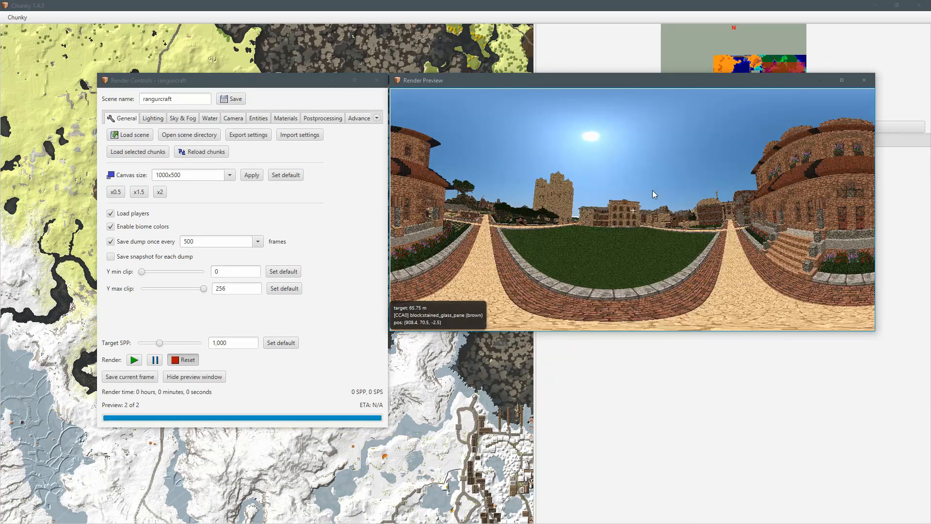
In the camera settings, turn the camera to yaw 109.89 and level the horizon by setting the pitch to -90.
left_click(258, 118)
left_click(233, 118)
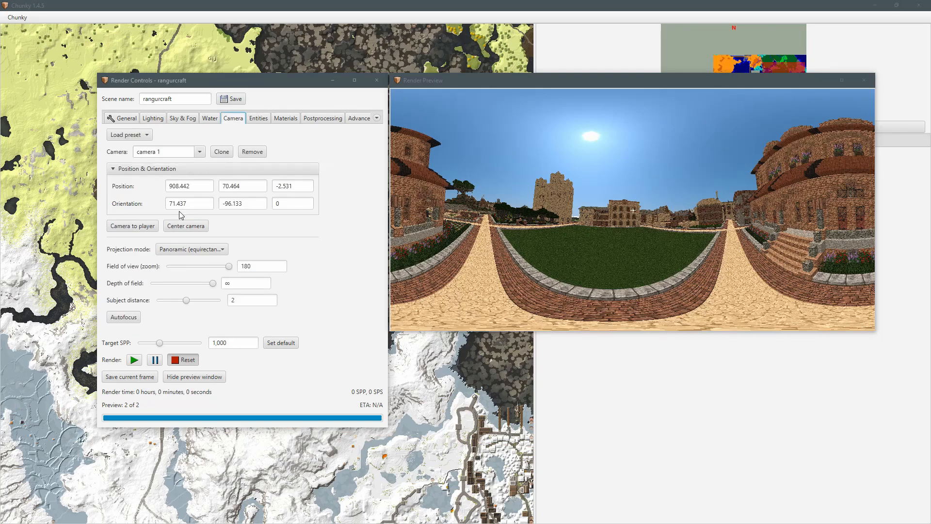
left_click_drag(621, 209, 594, 209)
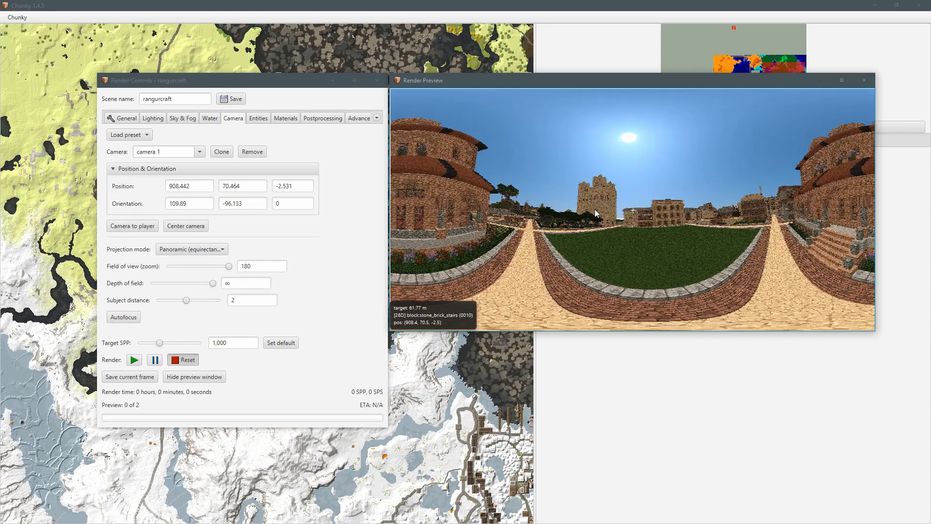
left_click_drag(243, 203, 228, 202)
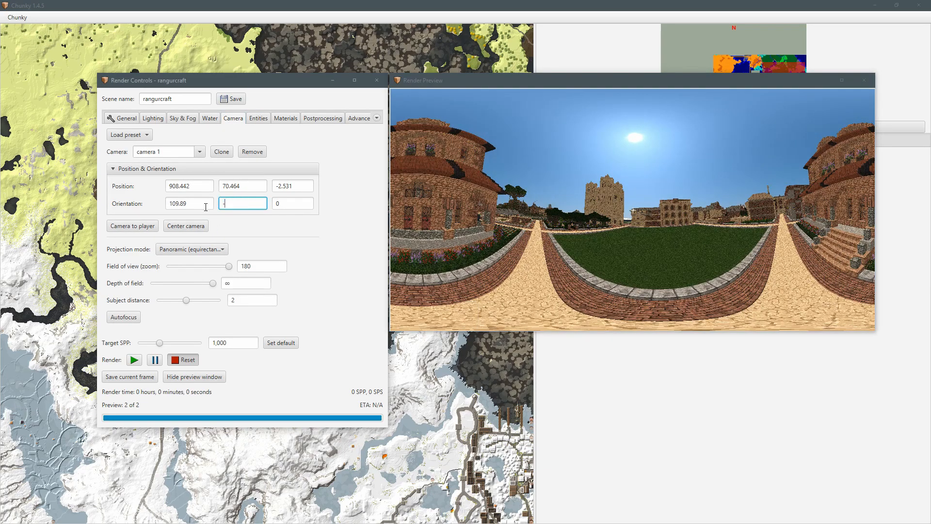
key("Return")
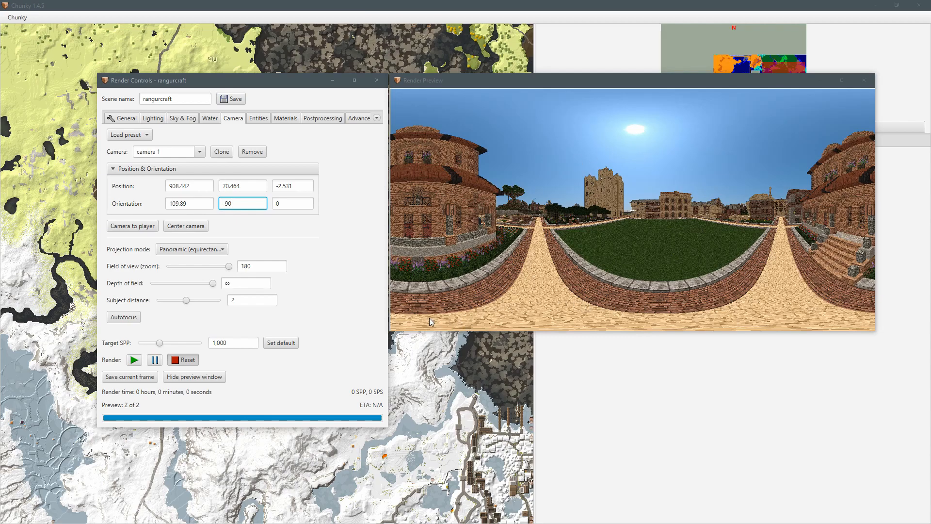
Turn the camera to yaw 118.938 while varying the tilt, and restore a level horizon with pitch -90.
mouse_move(529, 88)
left_mouse_down()
mouse_move(536, 82)
mouse_move(543, 95)
left_mouse_up()
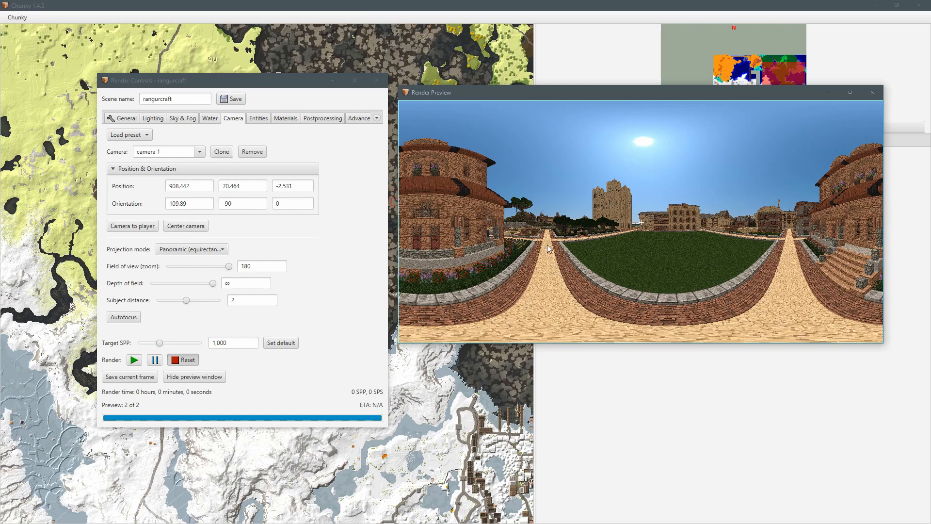
left_click_drag(648, 267, 652, 216)
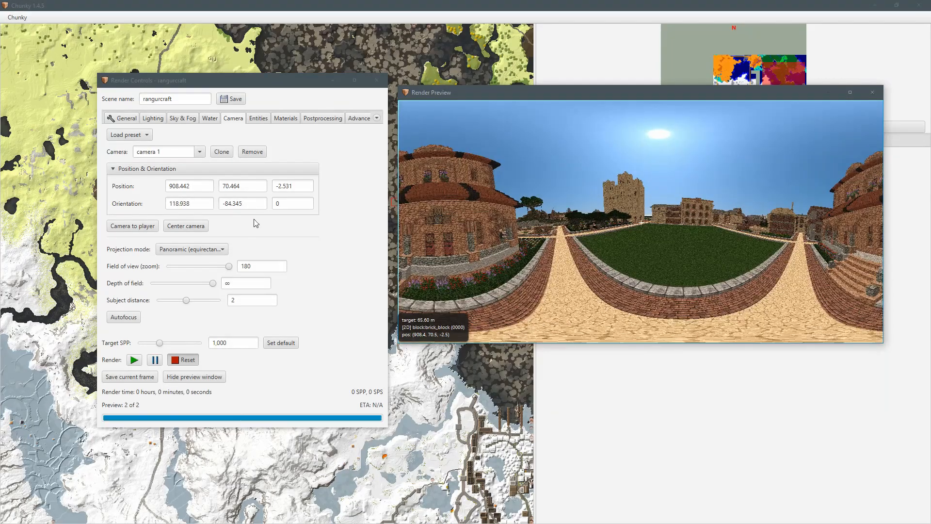
left_click(248, 201)
type("-90")
key("Return")
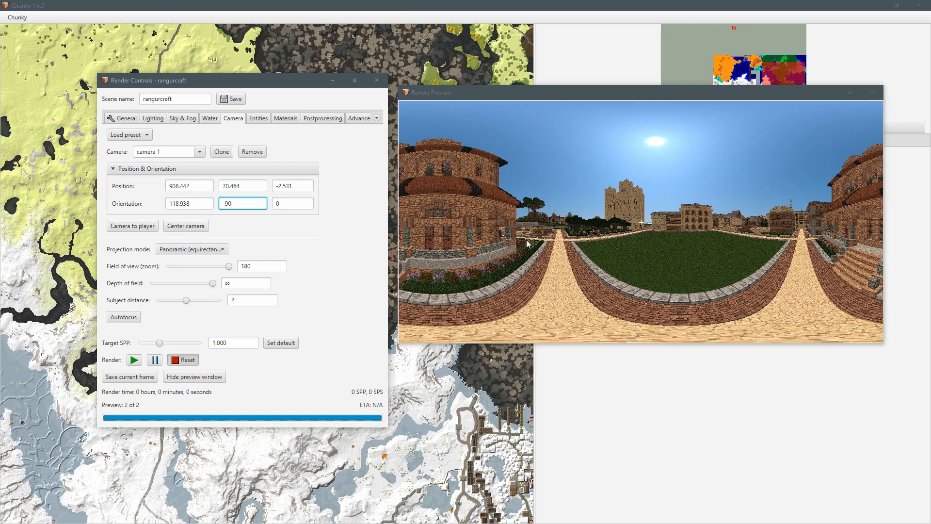
Change the projection mode to Panoramic (slot), vary the field of view ending at about 148.5, and turn the camera towards the brick building.
left_click(193, 249)
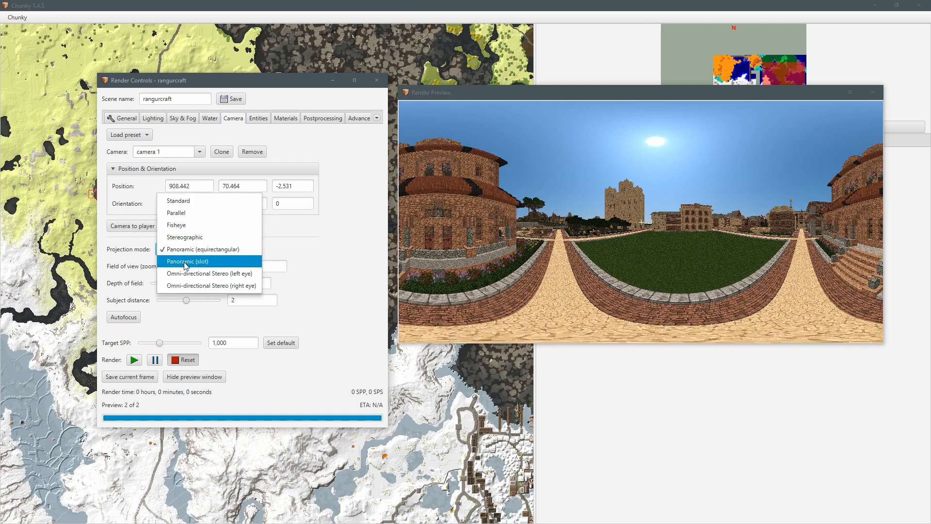
left_click(193, 262)
left_click_drag(199, 266, 181, 248)
left_click_drag(606, 261, 445, 266)
left_click_drag(183, 270, 224, 263)
left_click_drag(572, 286, 437, 281)
mouse_move(220, 269)
left_mouse_down()
mouse_move(203, 267)
mouse_move(228, 268)
mouse_move(218, 268)
left_mouse_up()
left_click_drag(461, 272, 630, 275)
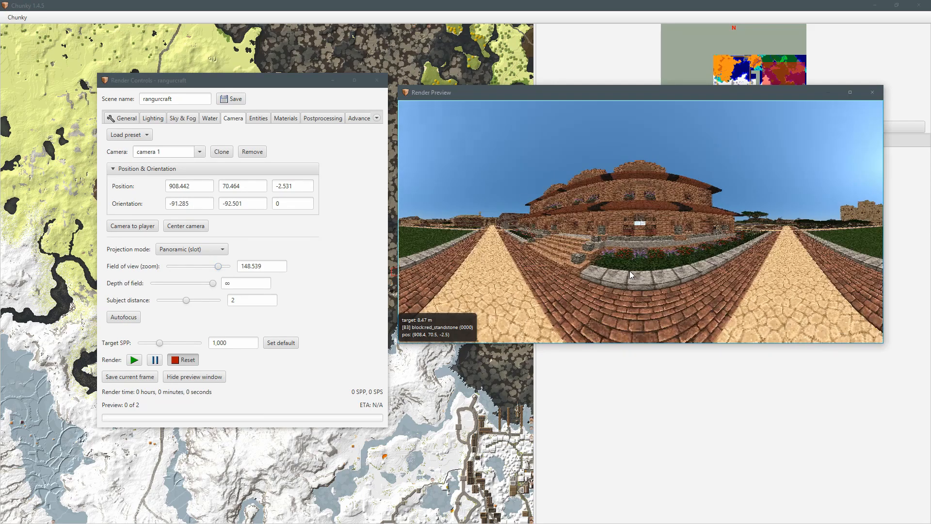
Set the canvas size to 1000x250 and reposition the preview window.
left_click(123, 119)
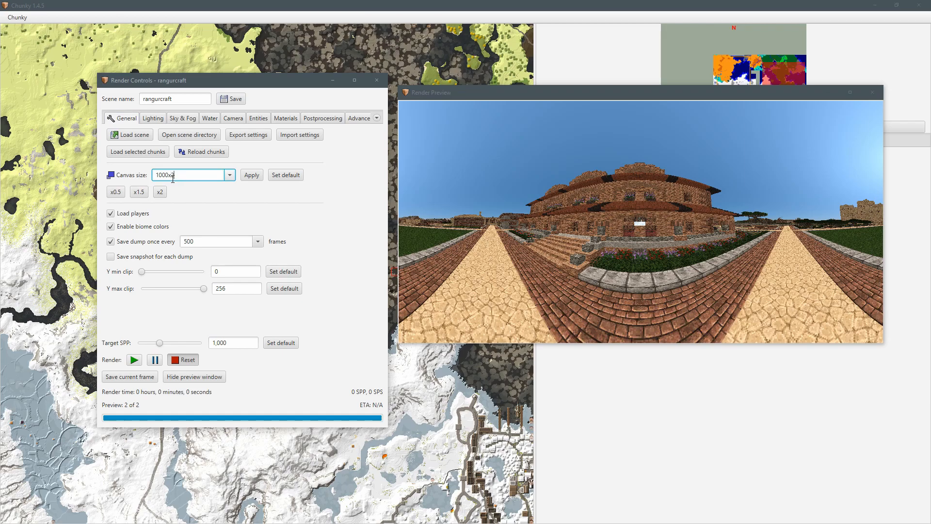
key("Return")
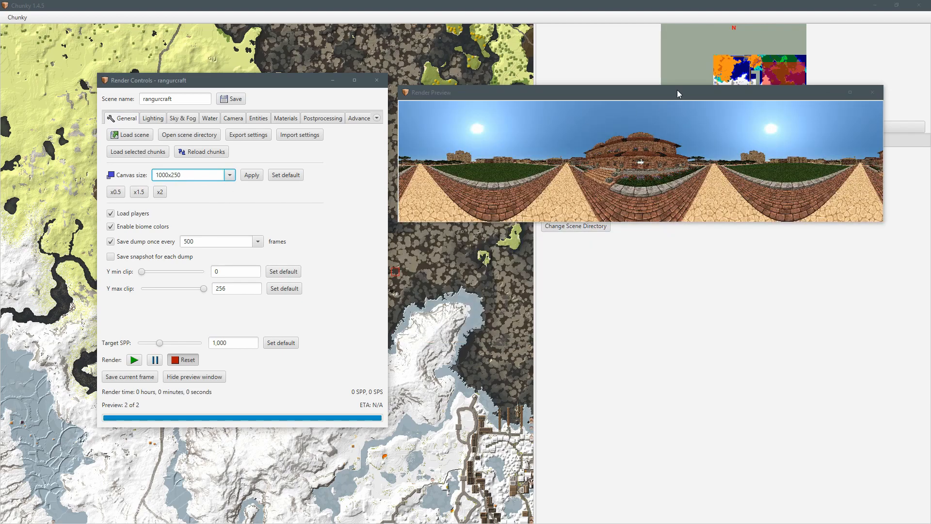
left_click_drag(659, 95, 662, 115)
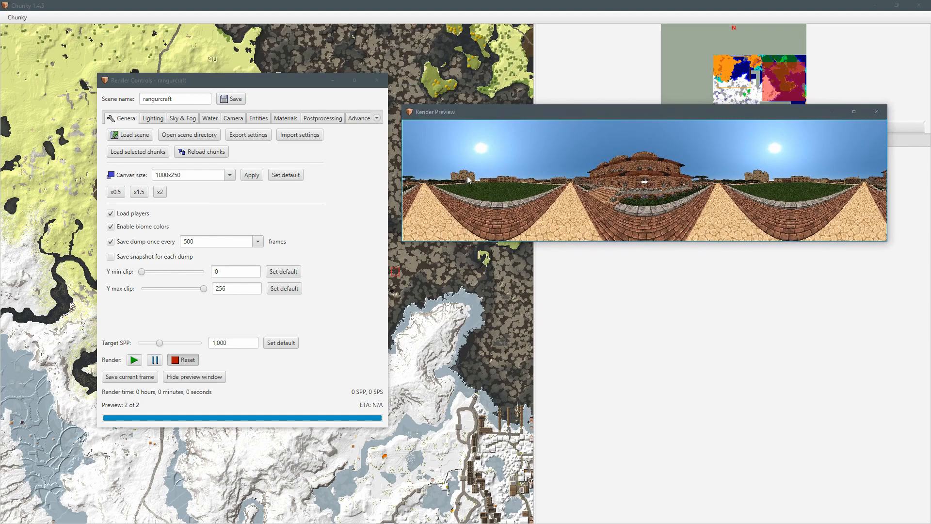
Turn the camera away from the brick building so the slot panorama centres on the lawn and the sun.
left_click_drag(453, 175, 455, 173)
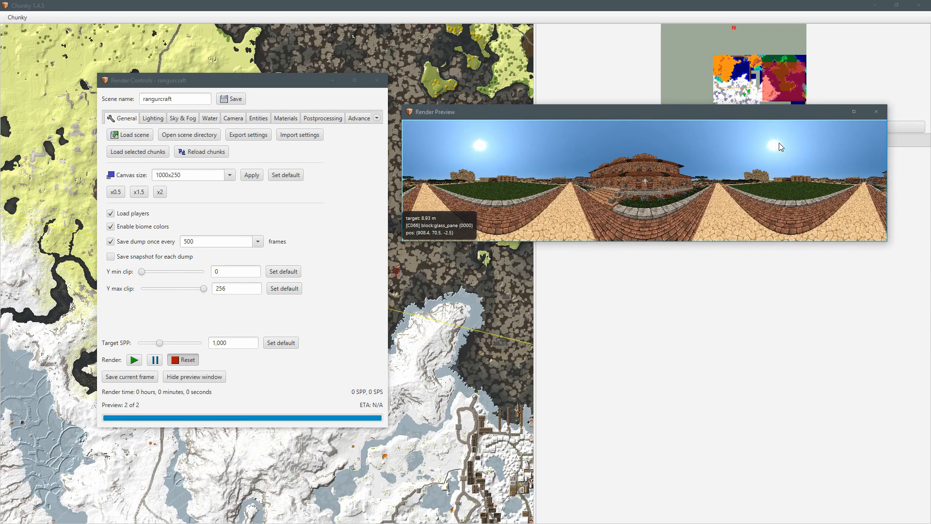
left_click_drag(562, 182, 517, 178)
left_click_drag(503, 182, 457, 178)
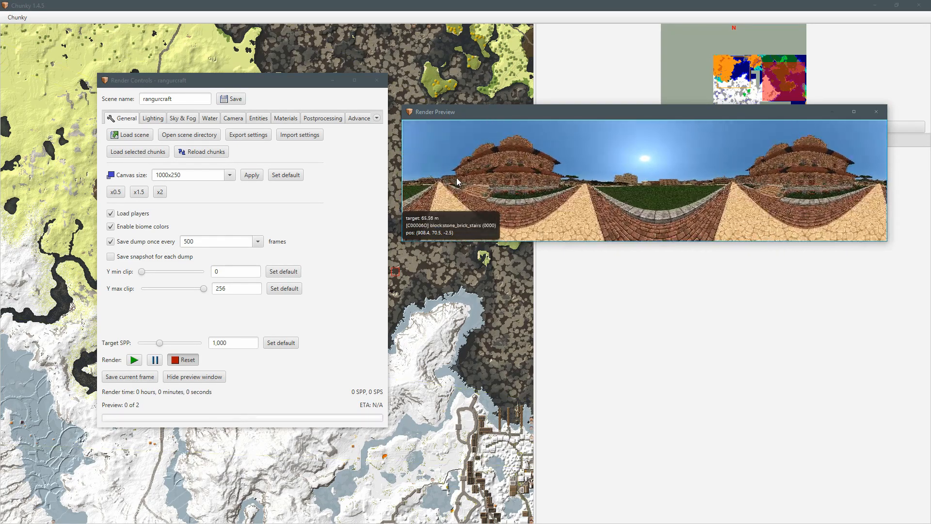
scroll(657, 192, "up", 2)
scroll(655, 196, "down", 2)
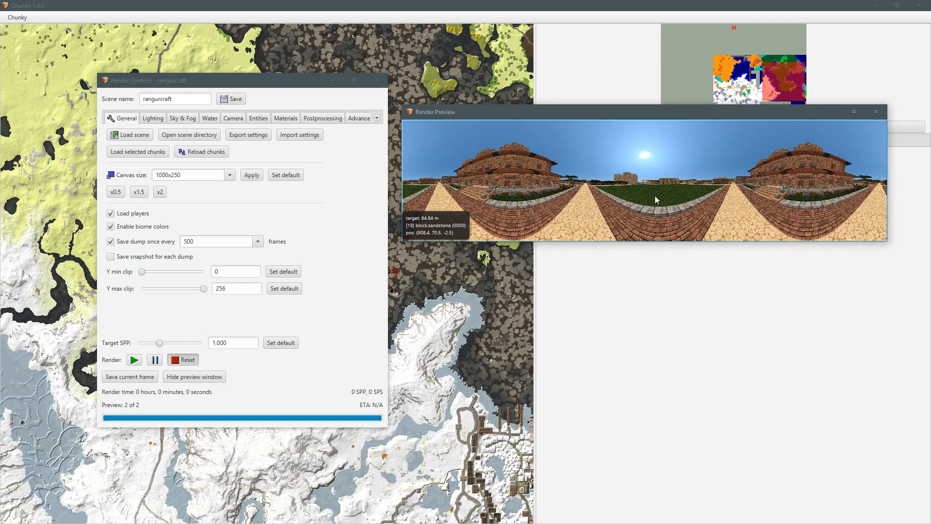
Increase the slot panorama's field of view, and change the projection mode to Panoramic (equirectangular).
mouse_move(655, 196)
left_mouse_down()
mouse_move(641, 196)
mouse_move(657, 194)
left_mouse_up()
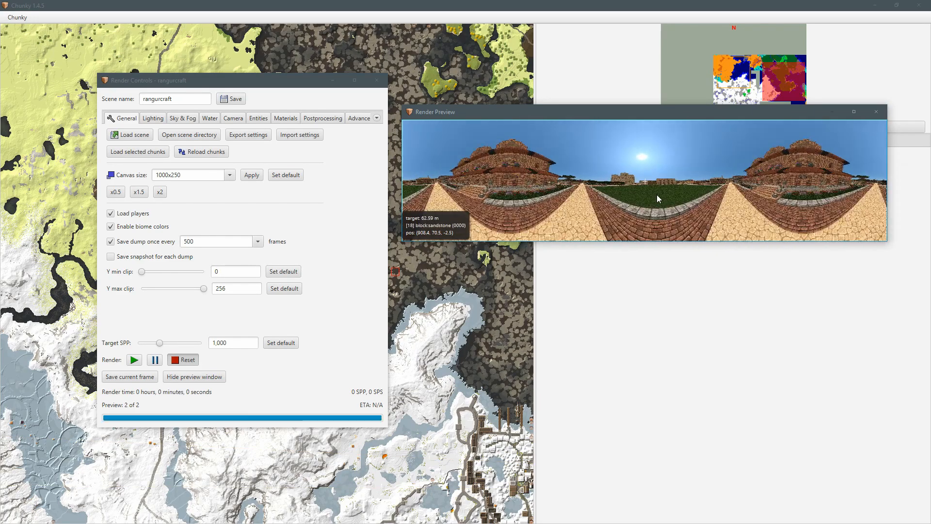
left_click(232, 119)
left_click(190, 119)
left_click(232, 118)
left_click_drag(220, 266, 228, 270)
left_click(189, 249)
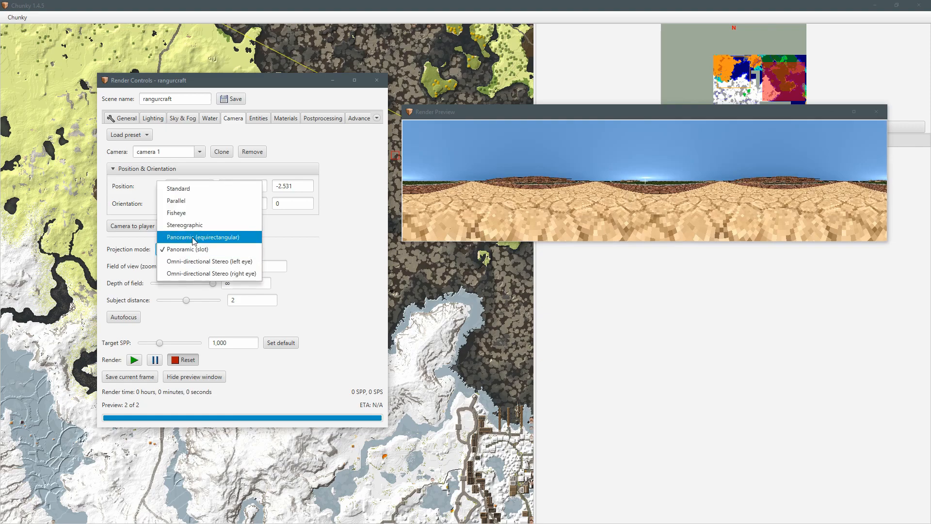
left_click(192, 235)
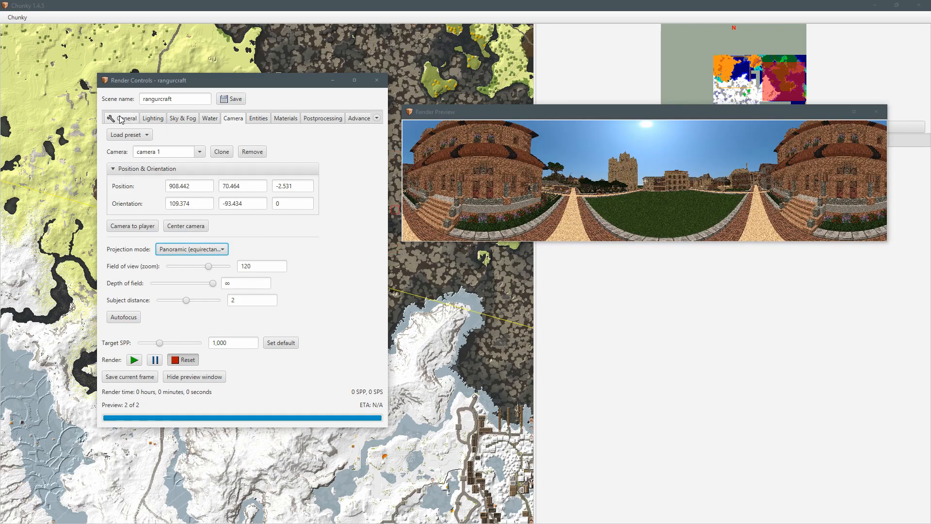
Set the field of view to 180 and turn the camera to yaw -59.491 so the brick building sits near the panorama's centre.
left_click_drag(209, 267, 254, 270)
left_click_drag(627, 192, 633, 193)
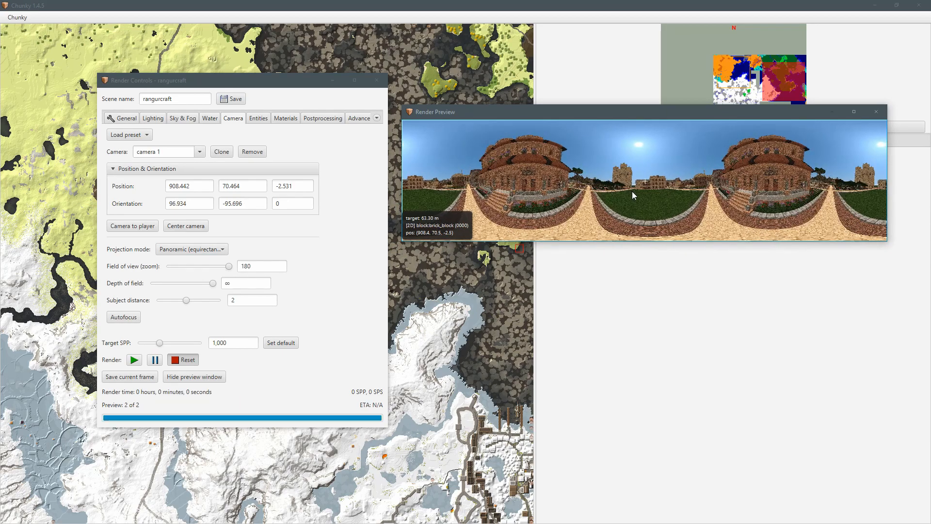
left_click(121, 118)
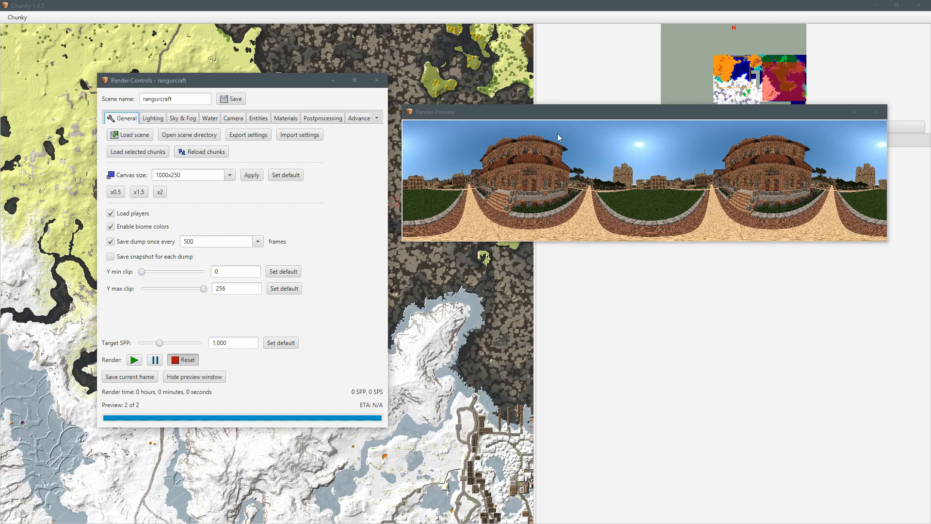
left_click(233, 119)
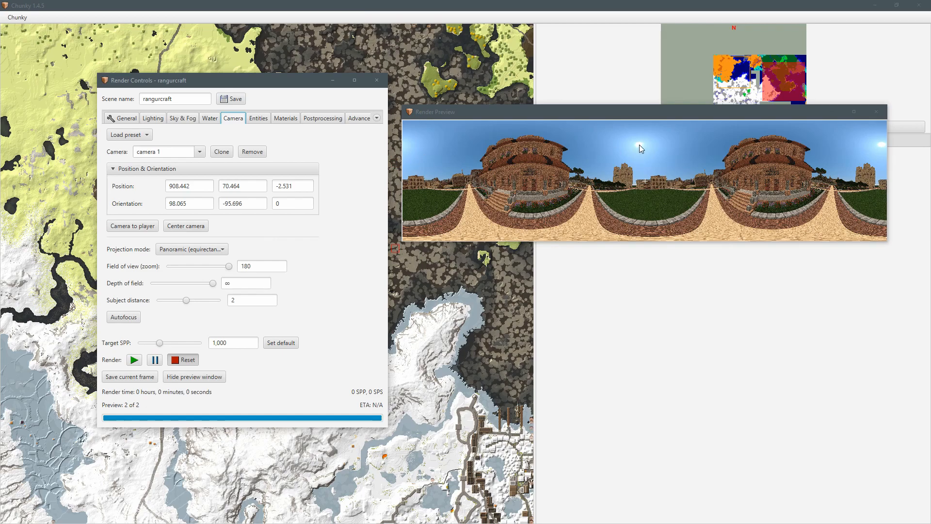
left_click_drag(745, 175, 634, 181)
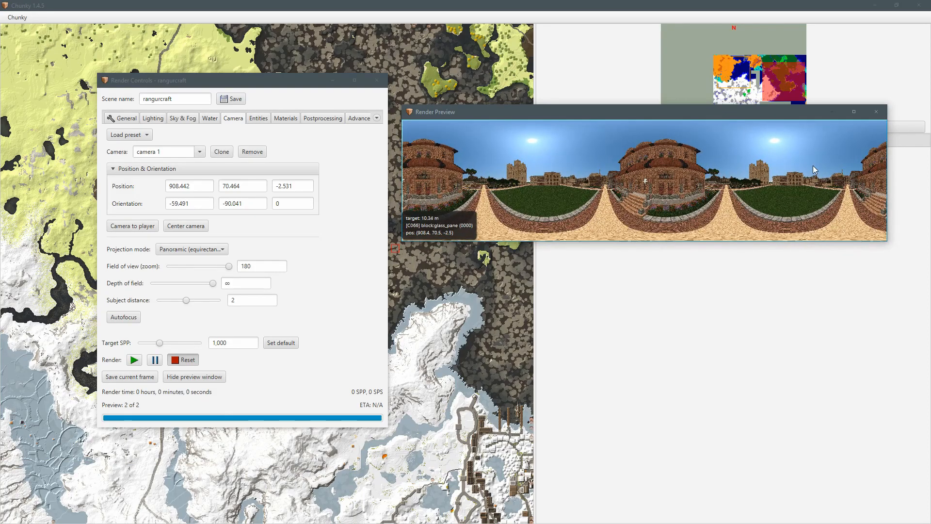
Set the canvas size to 1000x125 and turn the camera around the repeating panorama.
left_click(123, 119)
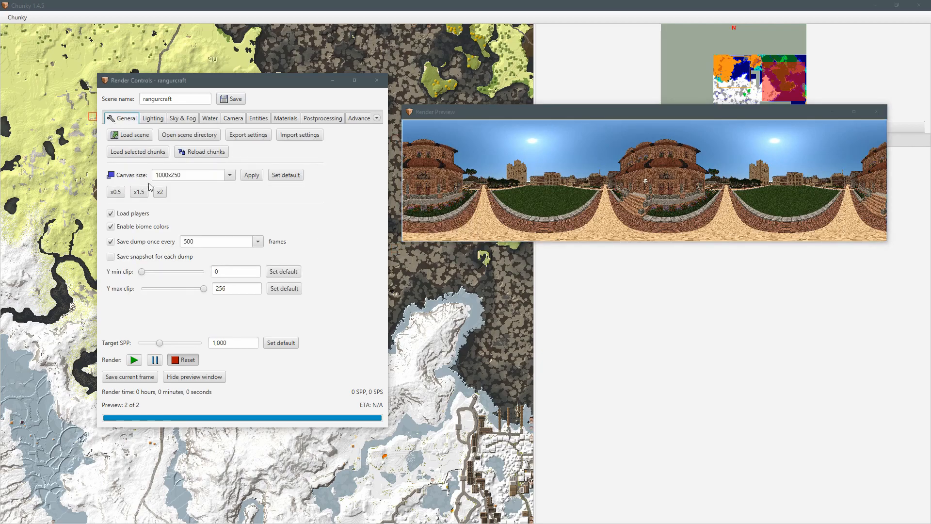
left_click(158, 176)
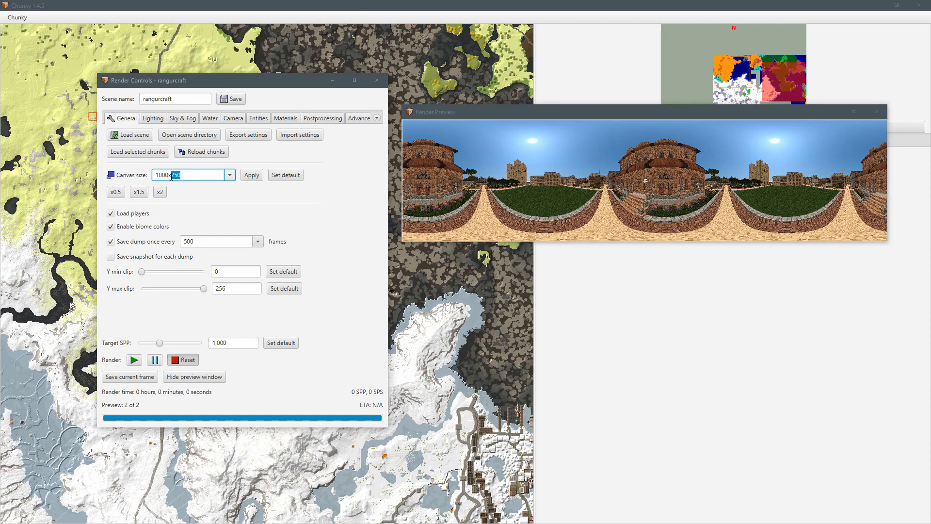
key("Return")
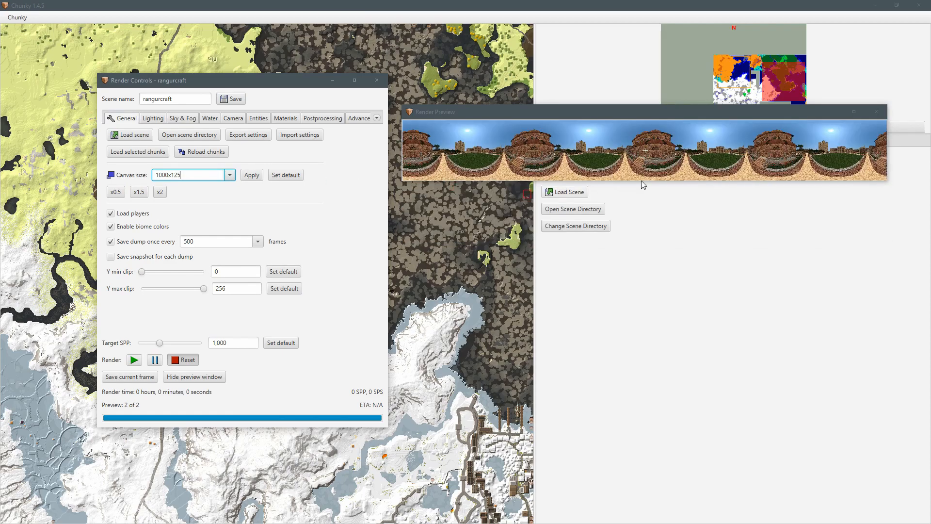
left_click_drag(704, 152, 467, 156)
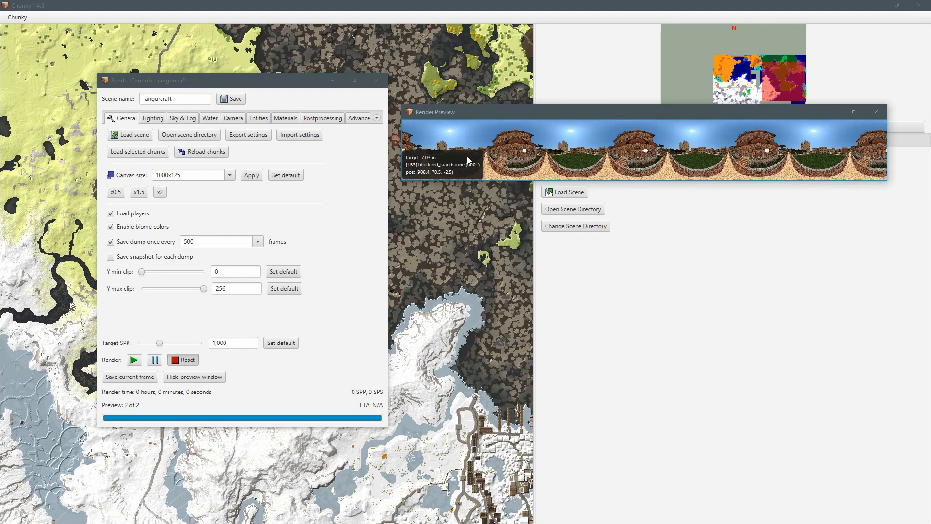
Change the projection mode to Panoramic (slot) with field of view 90, and turn the camera slightly in the repositioned preview.
left_click(230, 119)
left_click(189, 249)
left_click(190, 266)
left_click_drag(579, 118, 569, 137)
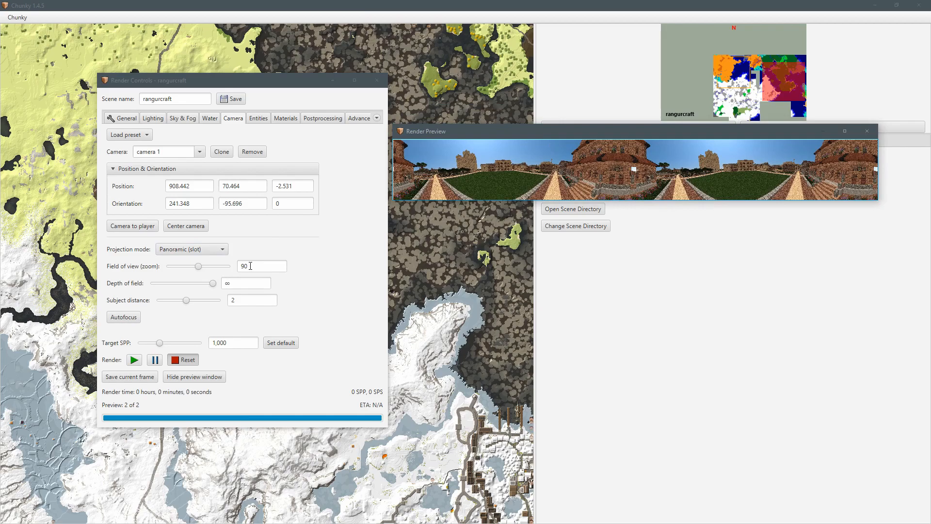
left_click_drag(582, 153, 601, 148)
Set the canvas size to 2000x1000 and rearrange the render controls and preview windows to fit the larger image.
left_click(137, 119)
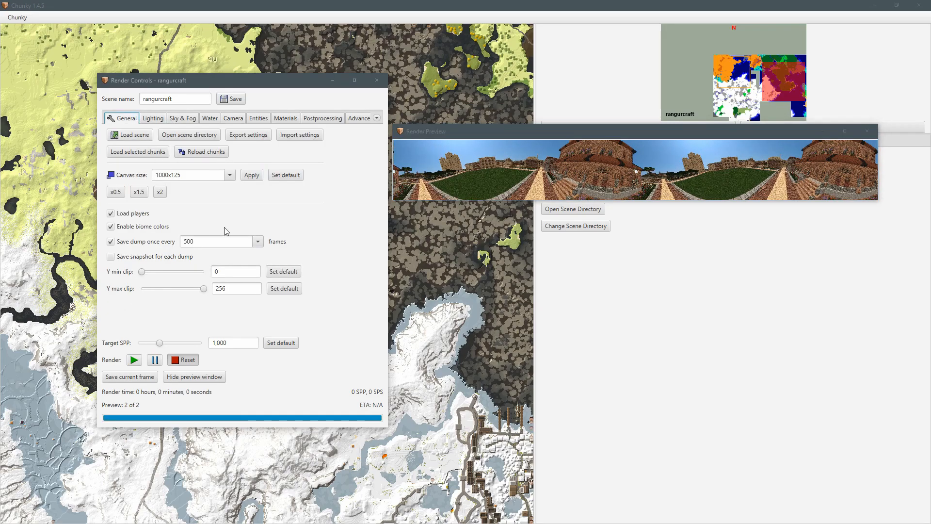
double_click(191, 176)
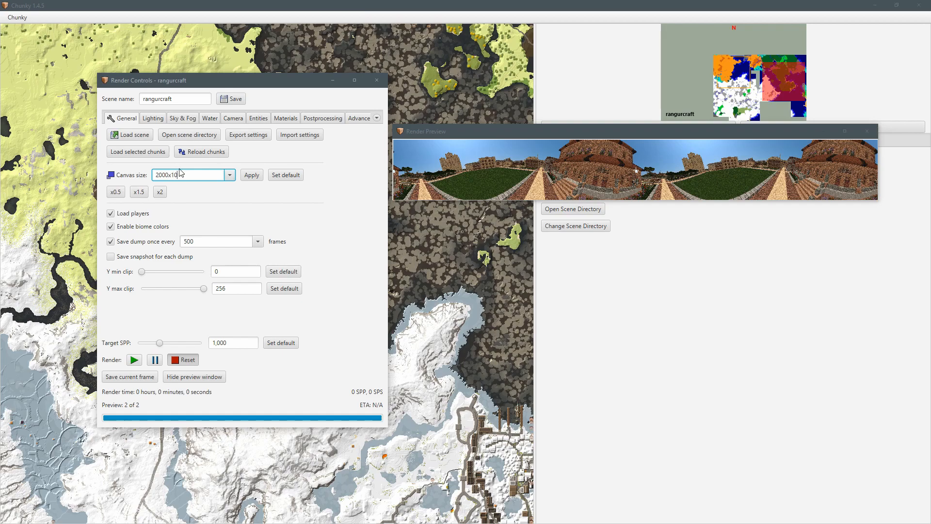
left_click(252, 173)
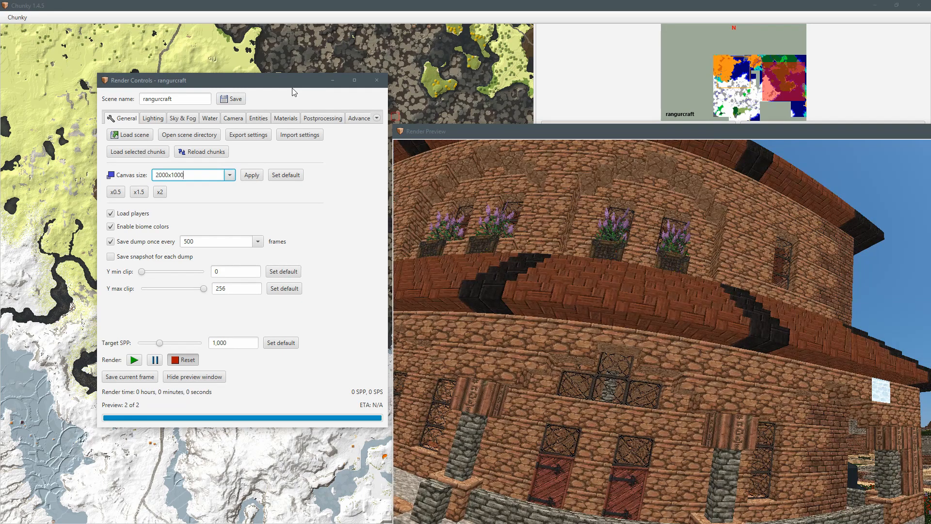
left_click_drag(293, 89, 208, 98)
left_click_drag(568, 131, 505, 25)
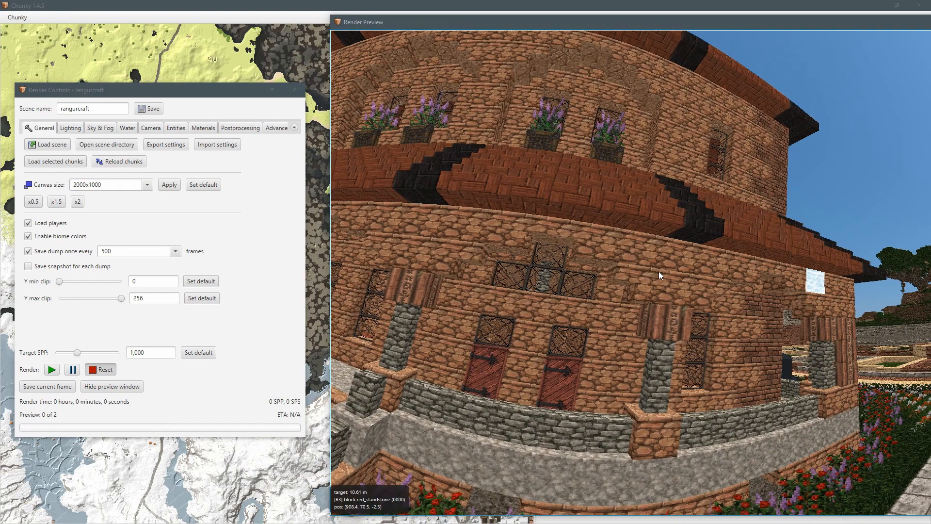
Turn the camera from the brick building to the lawn and sandstone tower, and show the camera settings.
left_click_drag(659, 271, 710, 266)
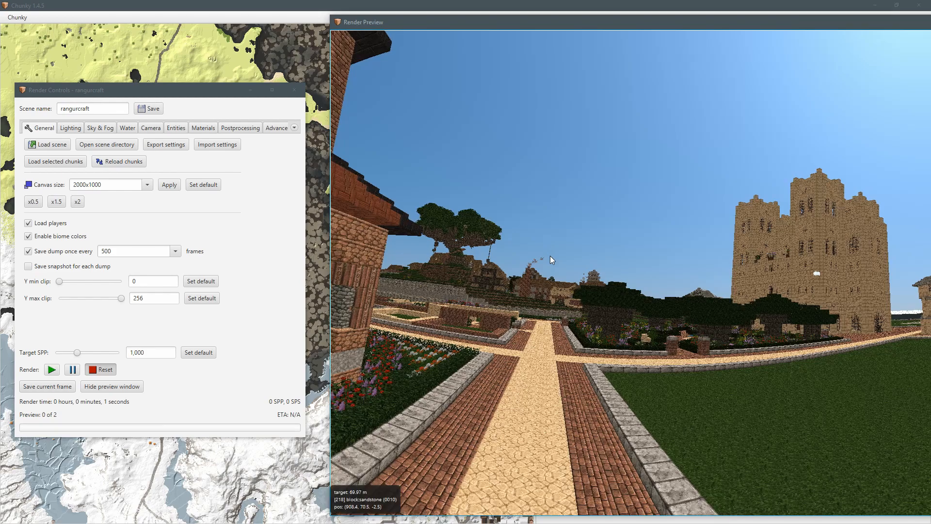
left_click_drag(550, 255, 555, 251)
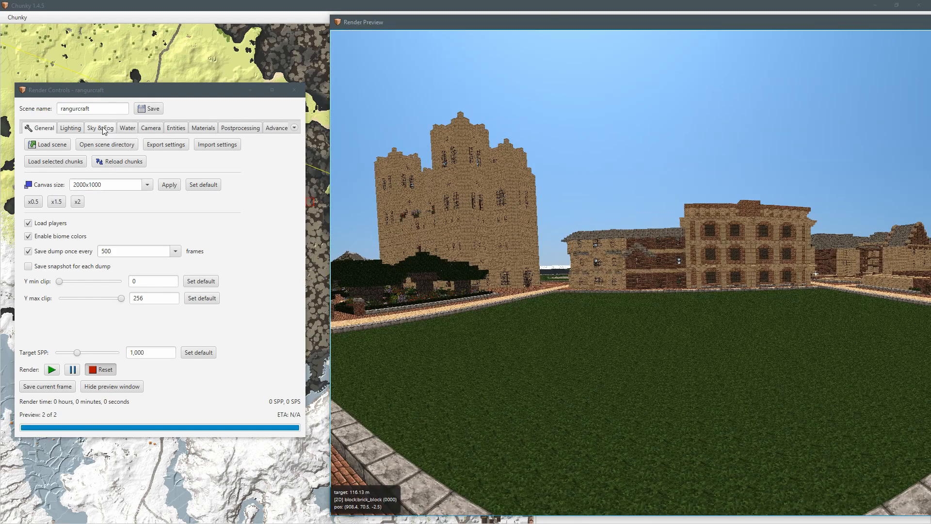
left_click(151, 128)
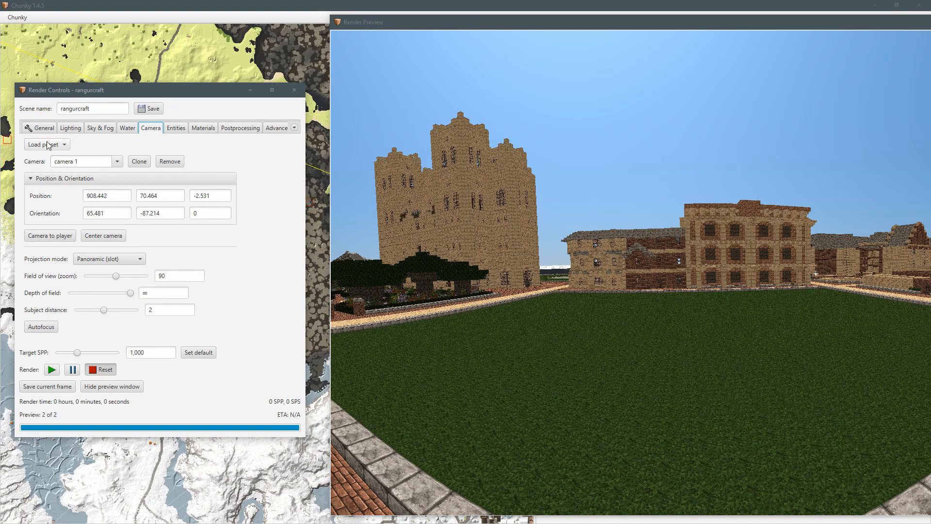
Set the canvas size to 2000x500 and reposition the preview window.
left_click(43, 128)
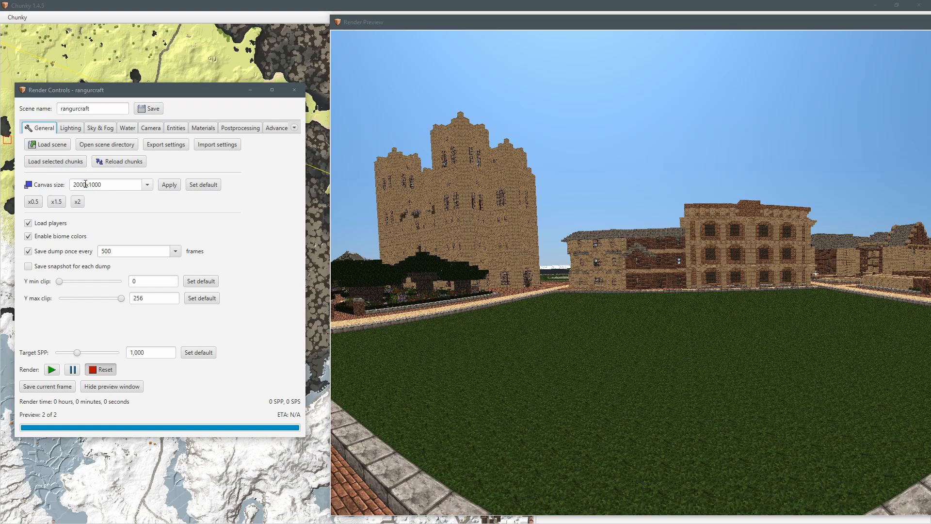
left_click_drag(77, 186, 74, 185)
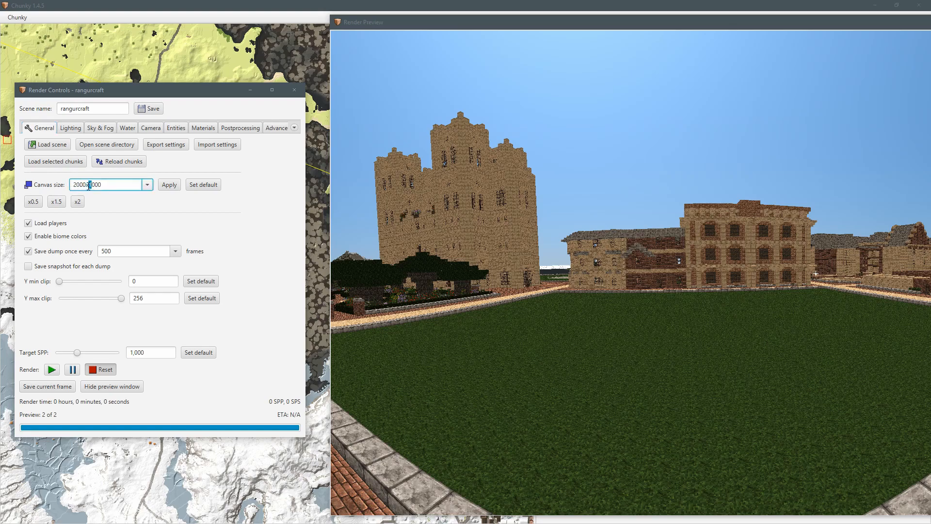
key("Return")
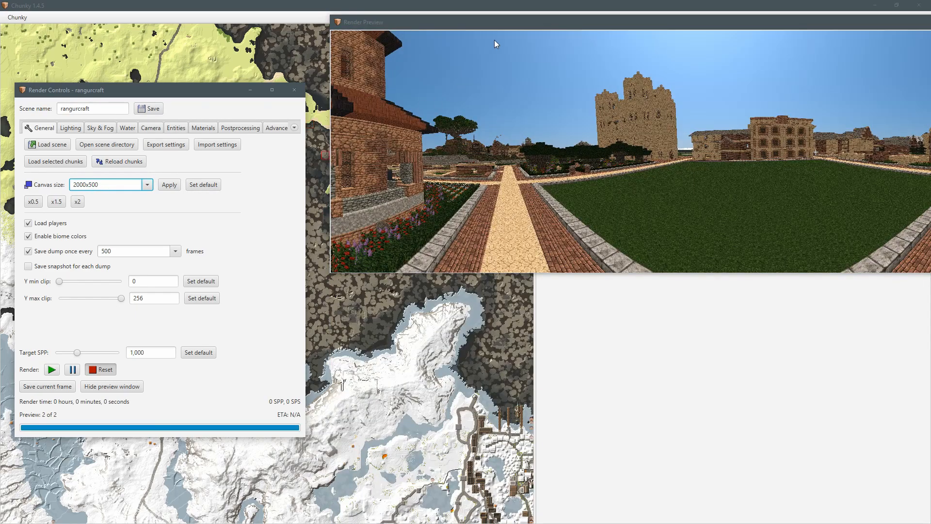
left_click_drag(510, 27, 475, 84)
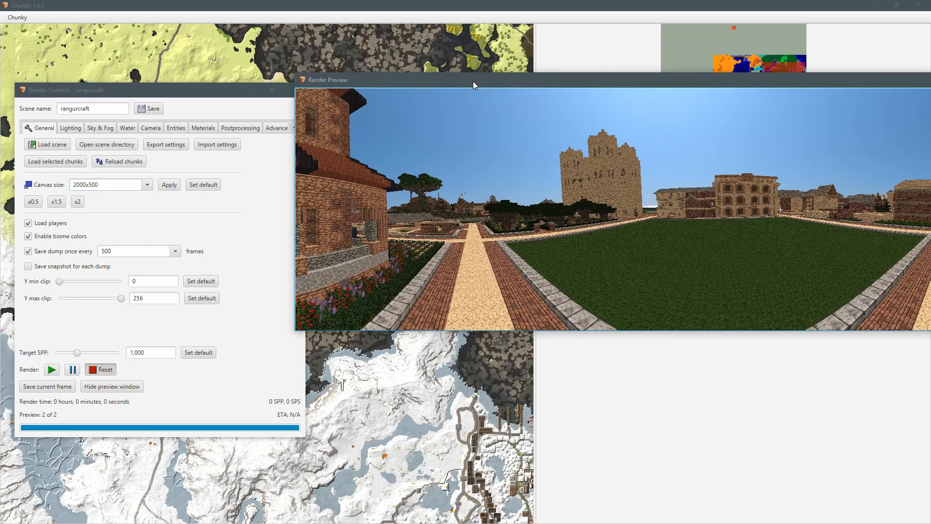
Turn the camera to the brick building and back to the lawn, ending at yaw 24.766 and pitch -92.869.
left_click_drag(572, 282, 573, 277)
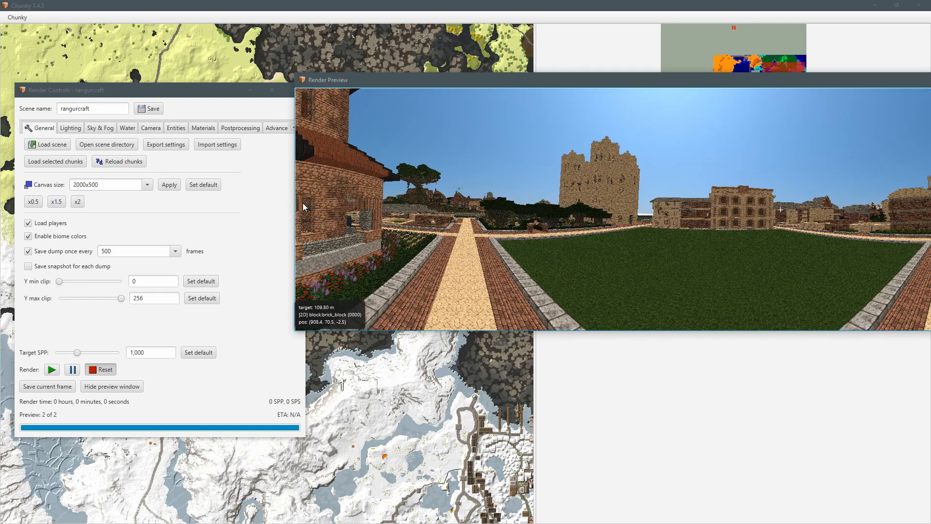
left_click_drag(683, 226, 919, 226)
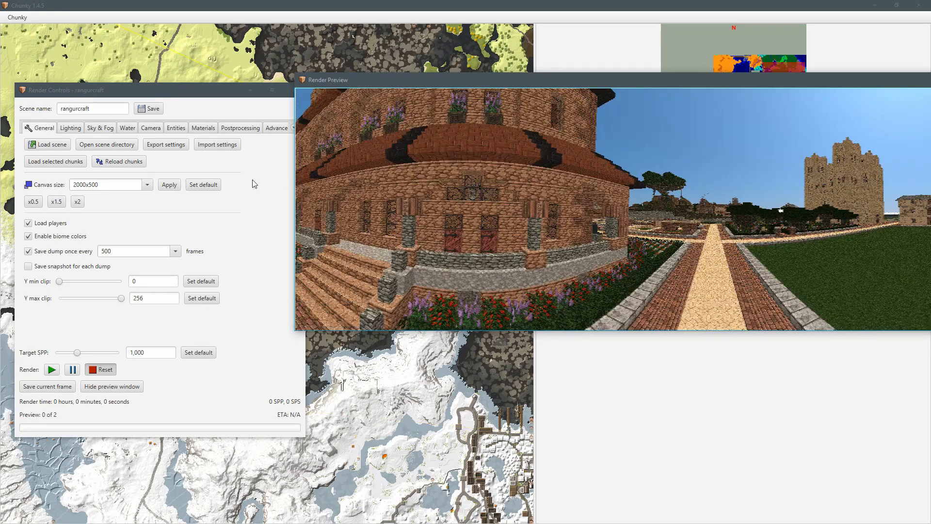
left_click(151, 128)
left_click_drag(647, 229, 567, 220)
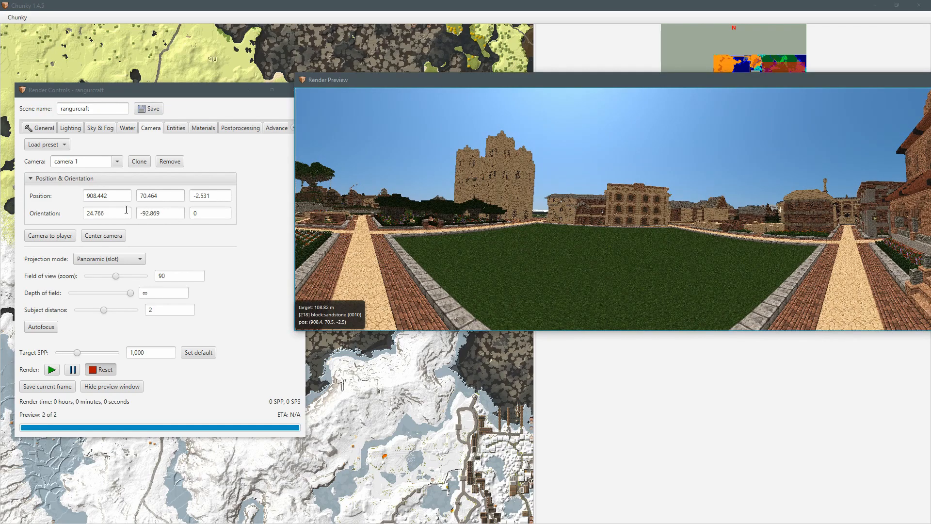
Change the projection mode to Panoramic (equirectangular) and set the field of view to 90.
left_click(110, 258)
left_click(130, 247)
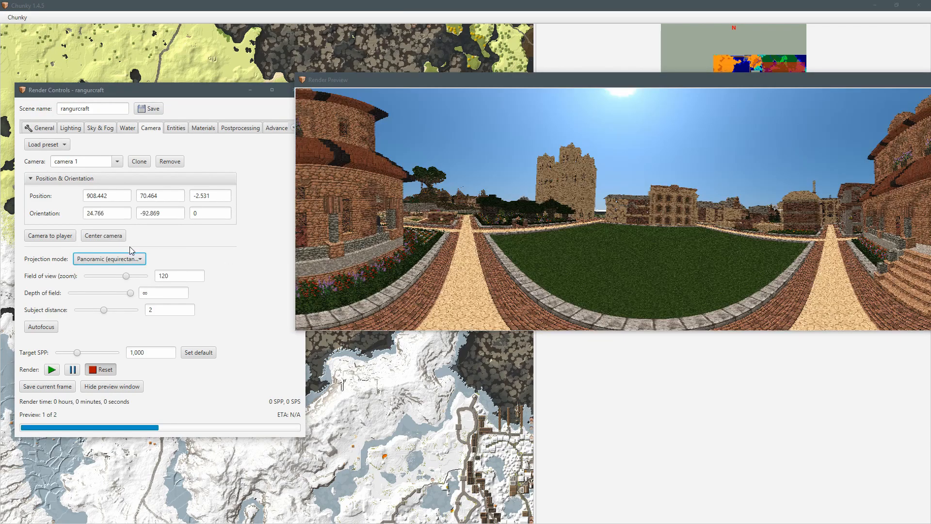
left_click_drag(169, 276, 146, 274)
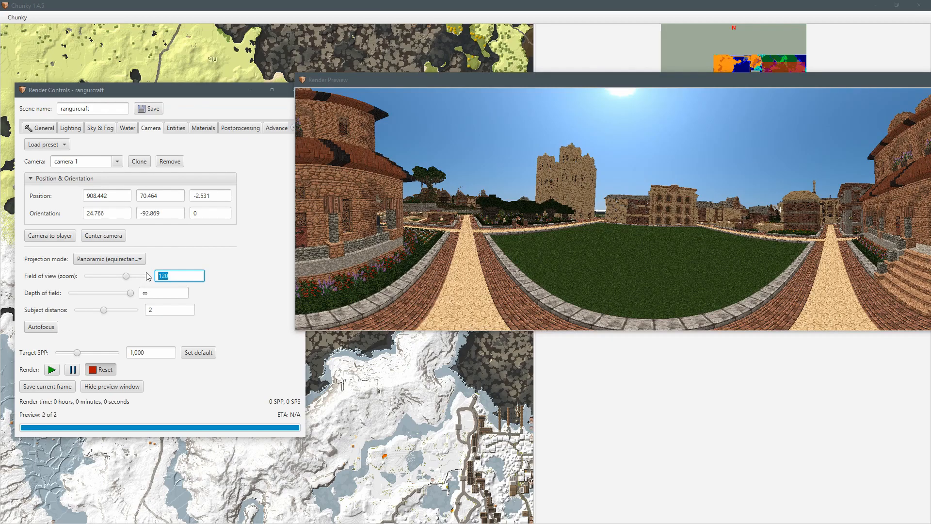
type("90")
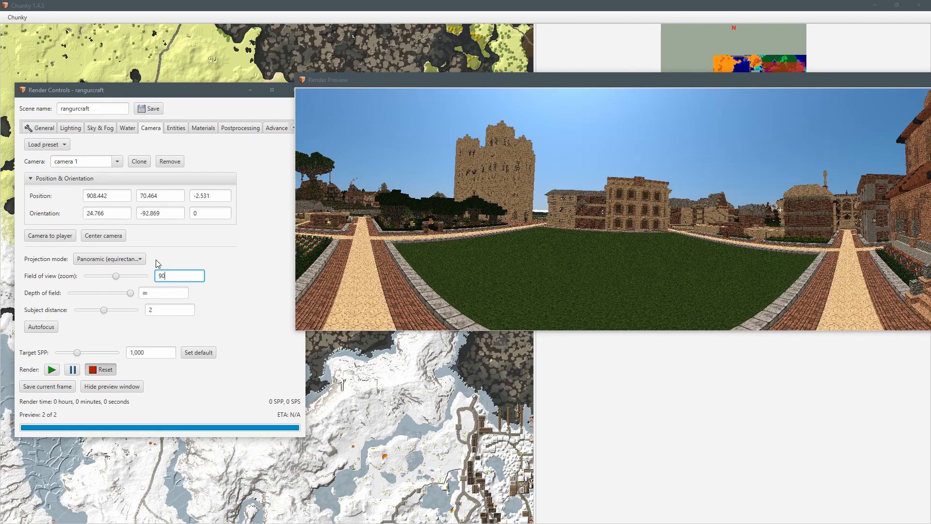
Level the horizon by setting the camera's pitch to -90.
left_click_drag(170, 213, 138, 213)
type("-90")
key("Return")
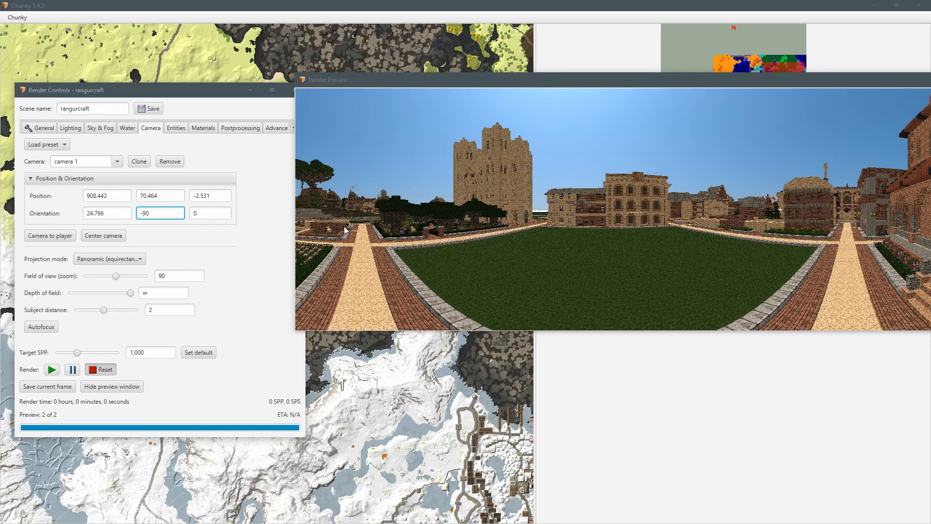
Clone camera 1 and set the clone's projection mode to Panoramic (slot).
left_click(139, 161)
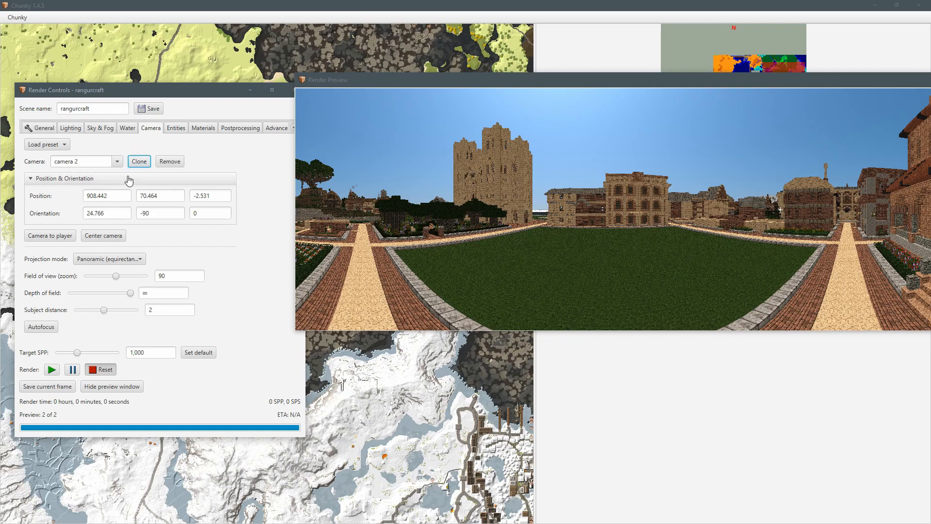
left_click(118, 260)
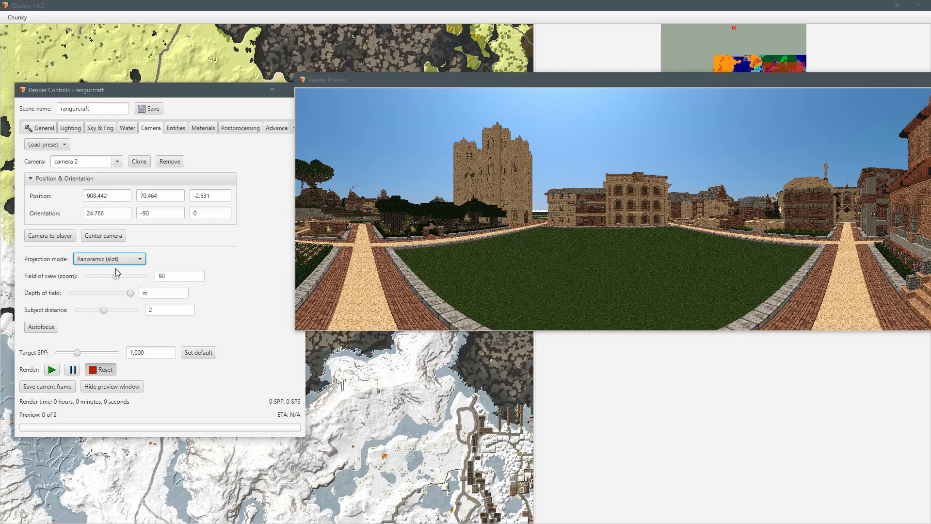
left_click(146, 268)
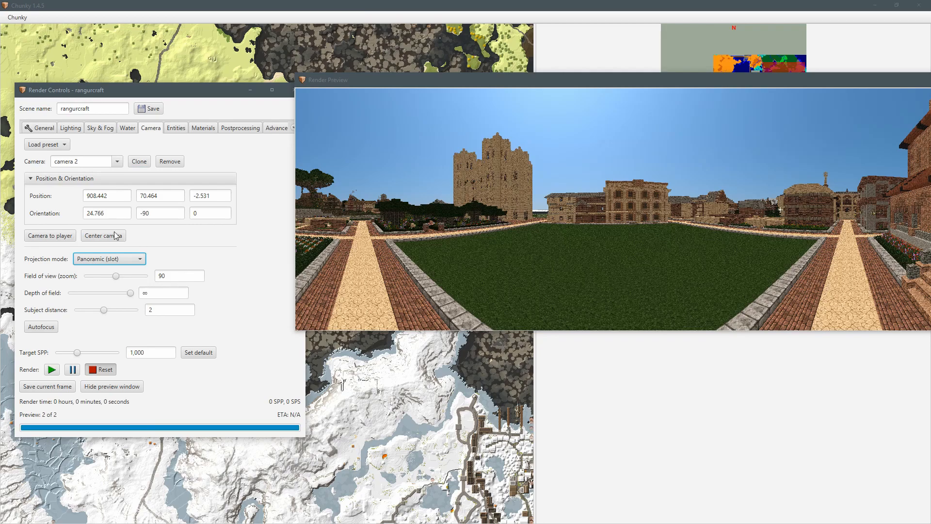
Switch to camera 1 and back to camera 2 to compare the equirectangular and slot projections.
left_click(117, 162)
left_click(104, 179)
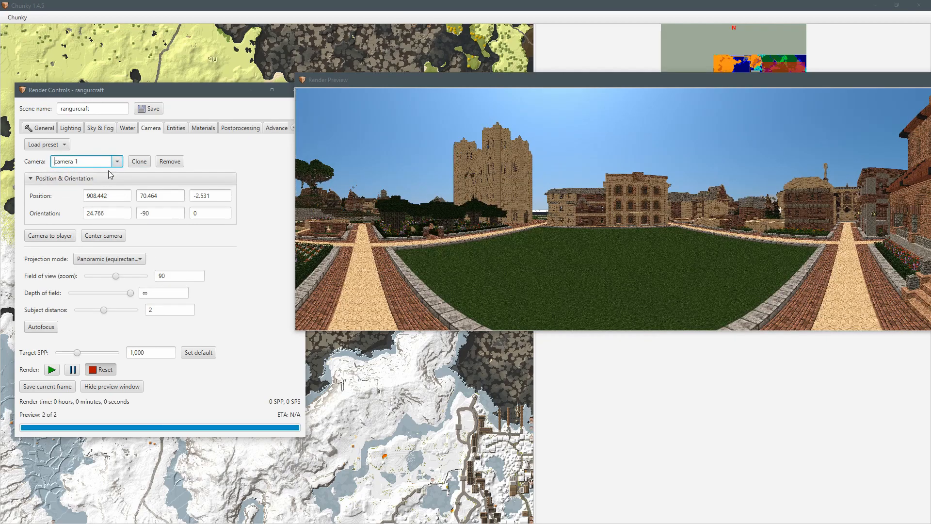
left_click(115, 162)
left_click(103, 184)
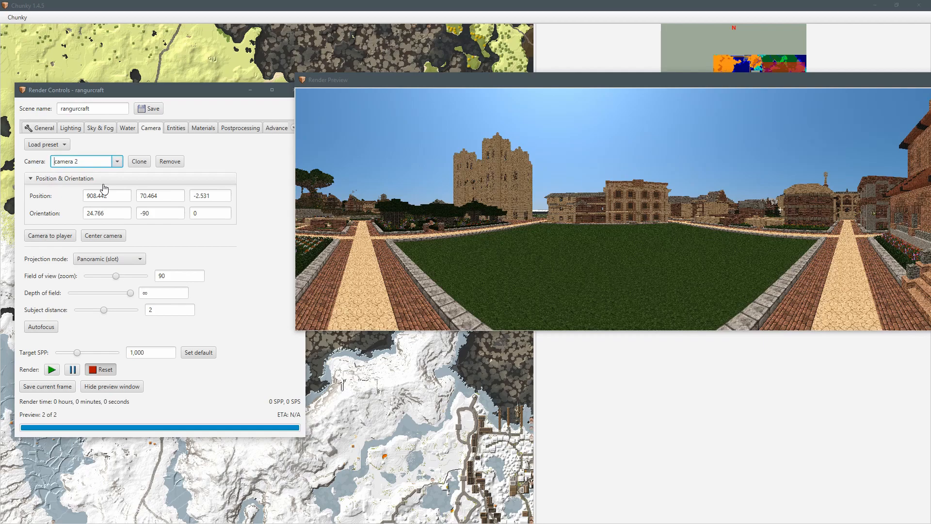
Compare the two cameras' projections at a field of view of 90, returning to camera 2.
left_click(116, 162)
left_click(87, 174)
left_click(116, 162)
left_click(98, 187)
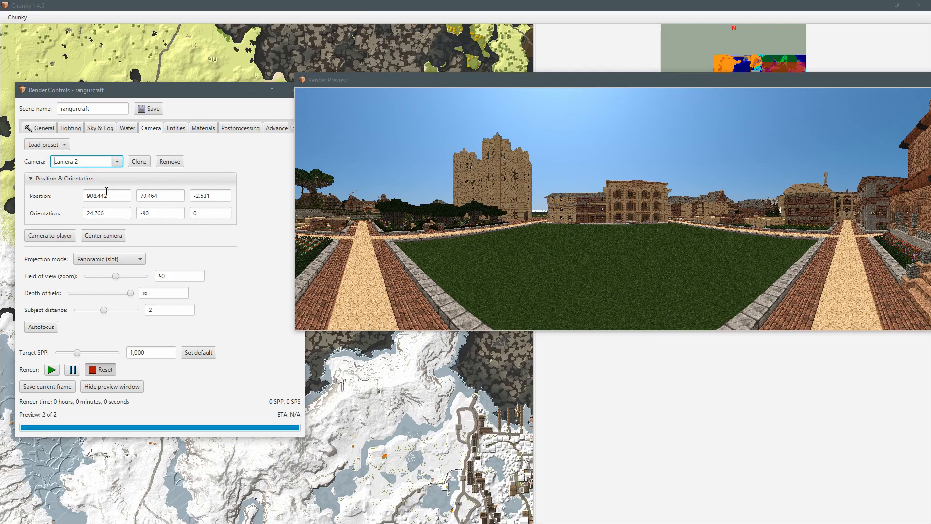
left_click(138, 259)
left_click(194, 255)
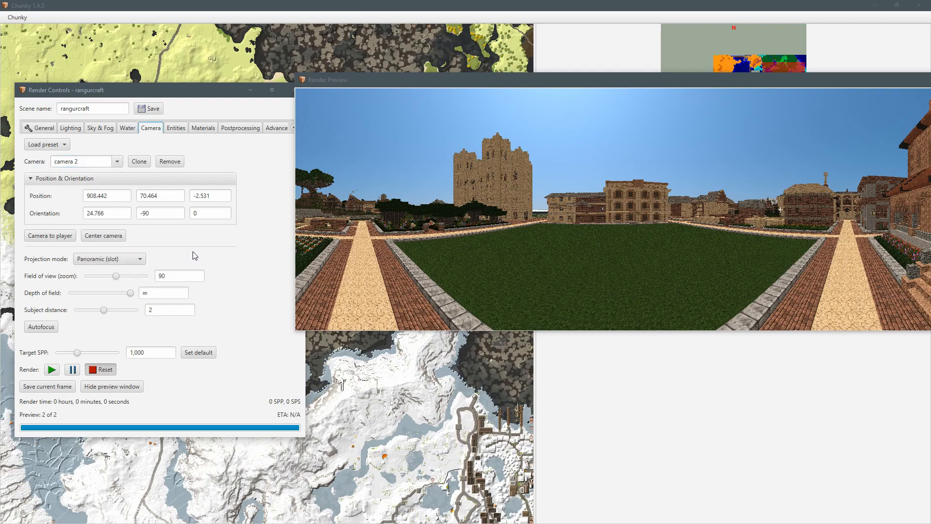
left_click(118, 162)
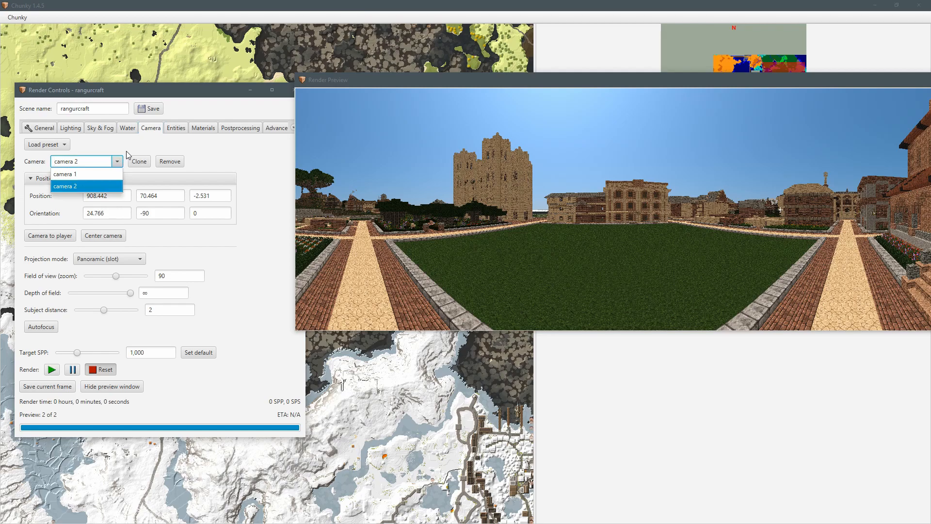
left_click(118, 161)
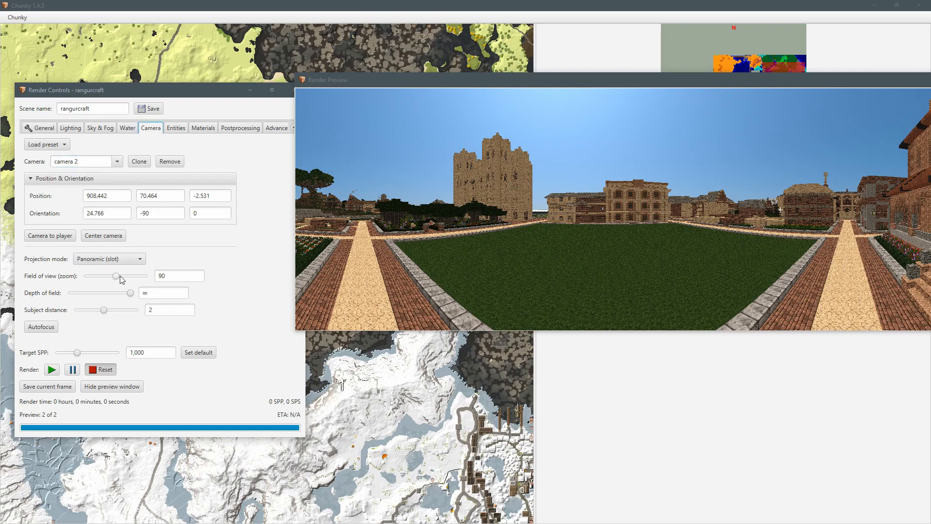
Widen camera 2's field of view to about 134 and set camera 1's field of view to 134.
left_click_drag(116, 281, 133, 279)
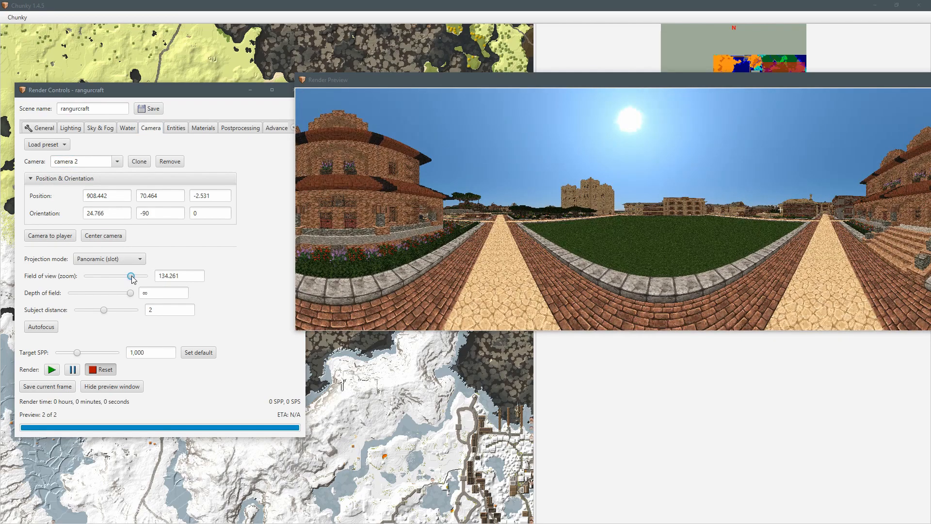
left_click(117, 161)
left_click(97, 174)
left_click_drag(167, 275, 147, 274)
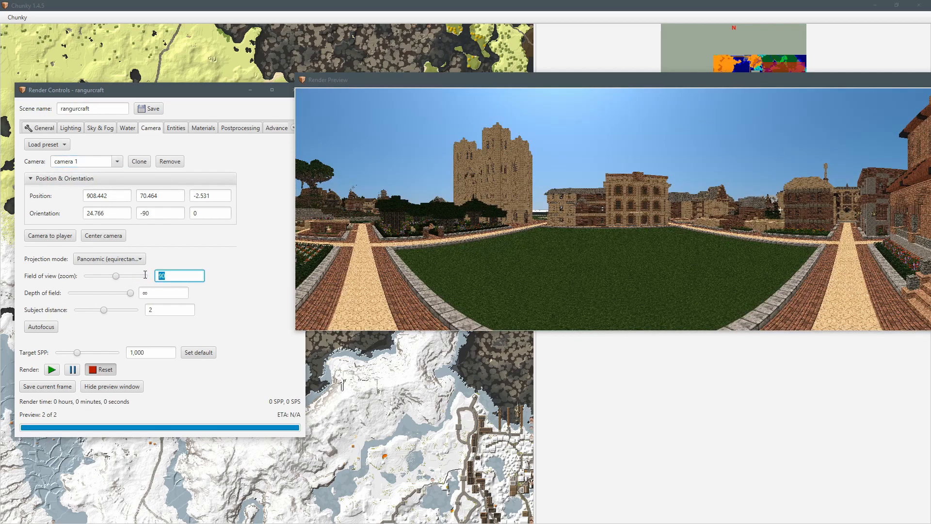
type("134")
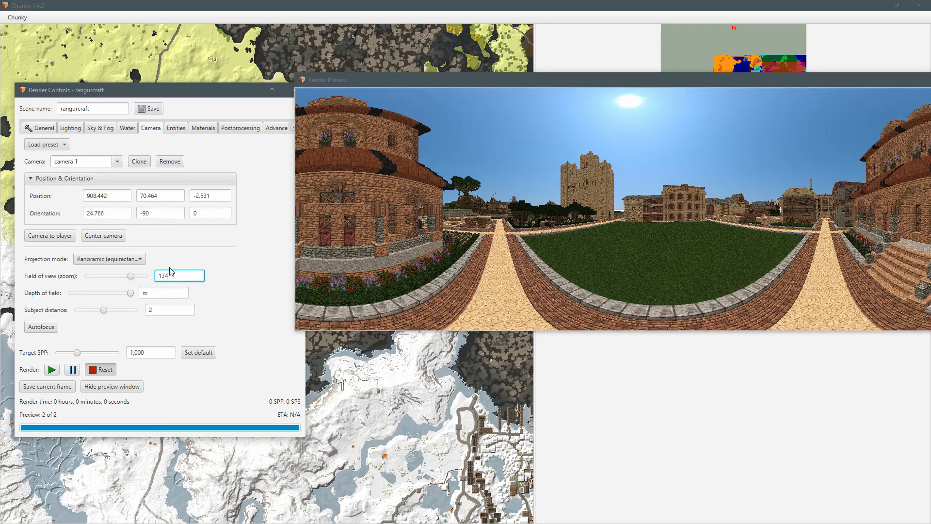
Alternate between camera 2 and camera 1 to compare the slot and equirectangular projections at the wider field of view, finishing on camera 1.
left_click(117, 161)
left_click(92, 185)
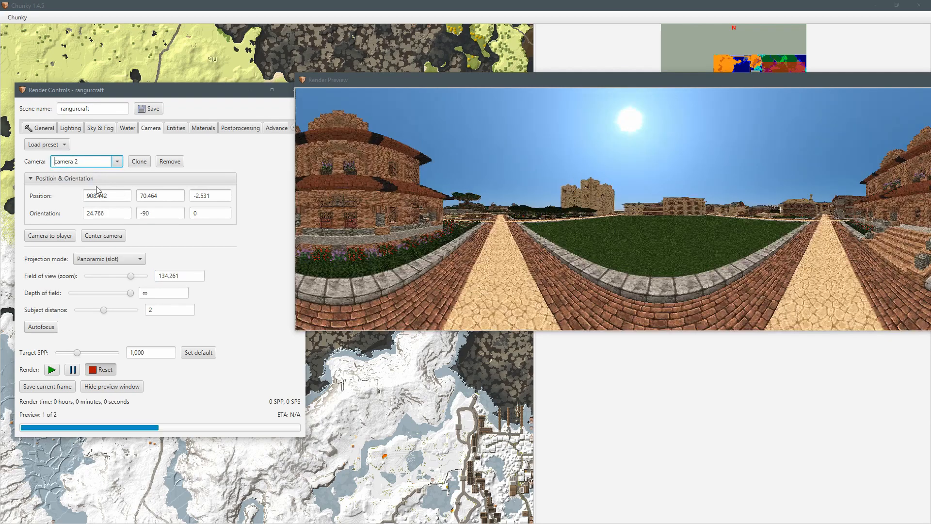
left_click(116, 161)
left_click(88, 174)
left_click(105, 161)
left_click(99, 186)
left_click(117, 162)
left_click(99, 174)
left_click(100, 175)
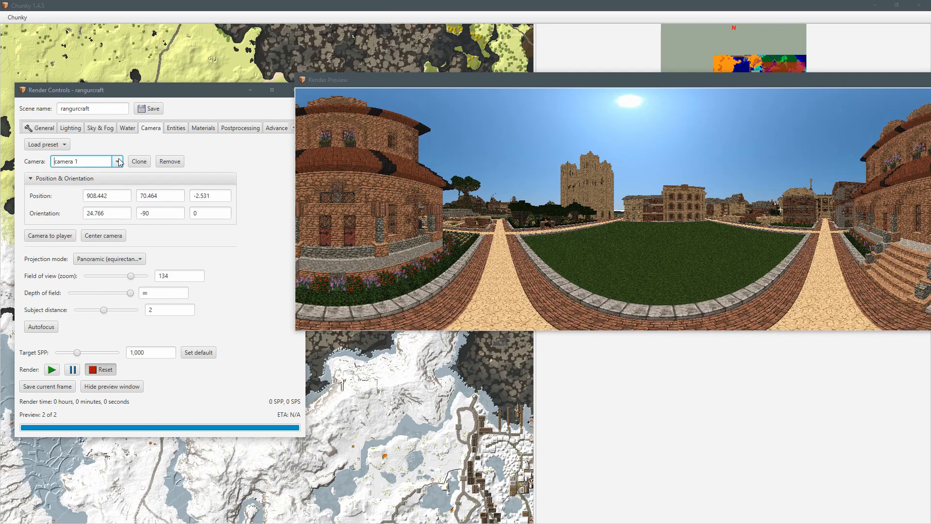
Narrow camera 1's field of view slightly and reduce camera 2's field of view to about 93.
mouse_move(132, 276)
left_mouse_down()
mouse_move(104, 274)
mouse_move(130, 275)
left_mouse_up()
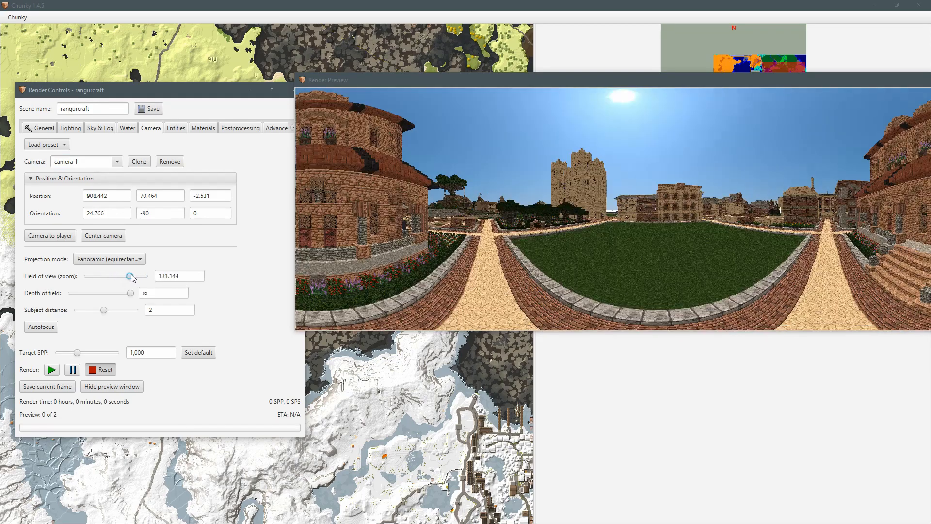
left_click(117, 161)
left_click(80, 186)
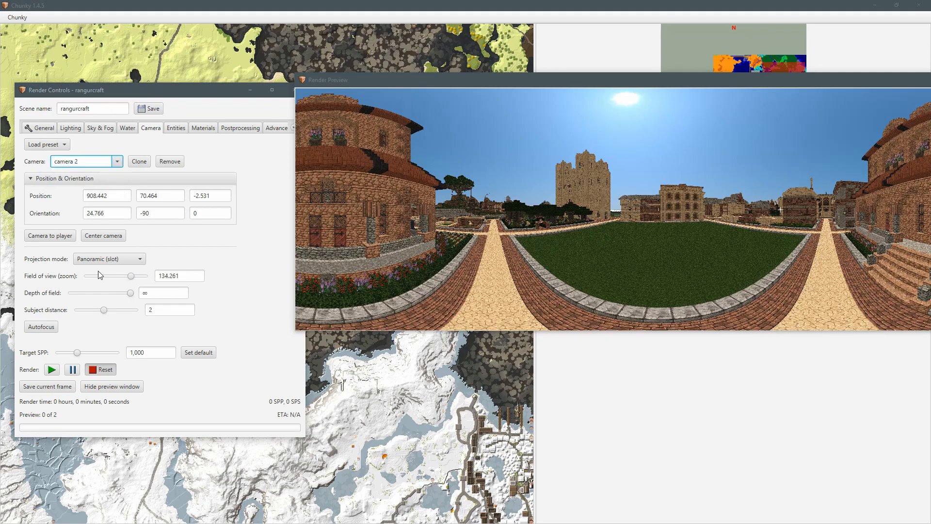
mouse_move(132, 276)
left_mouse_down()
mouse_move(112, 277)
mouse_move(139, 284)
left_mouse_up()
left_click_drag(145, 283, 118, 283)
left_click(117, 161)
left_click(118, 161)
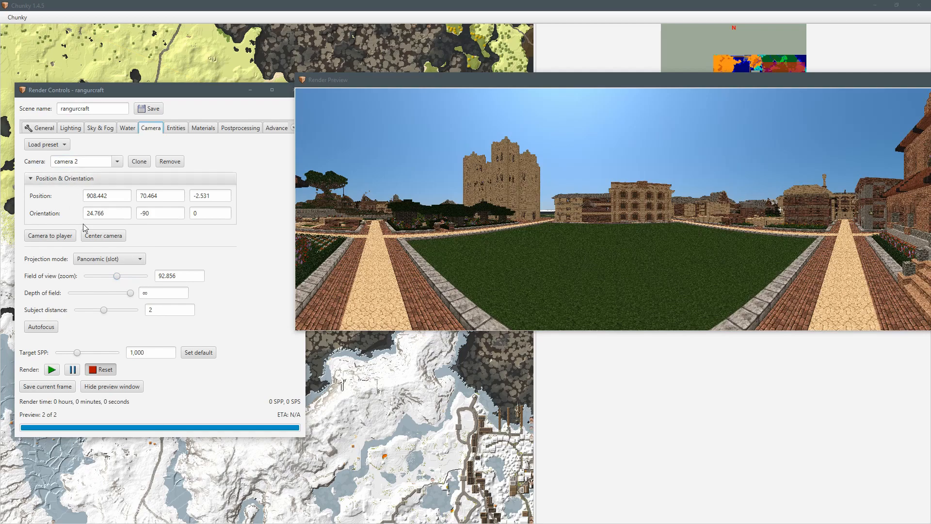
Change camera 2's projection mode to Omni-directional Stereo (left eye) and set the canvas size to 960x540.
left_click(140, 261)
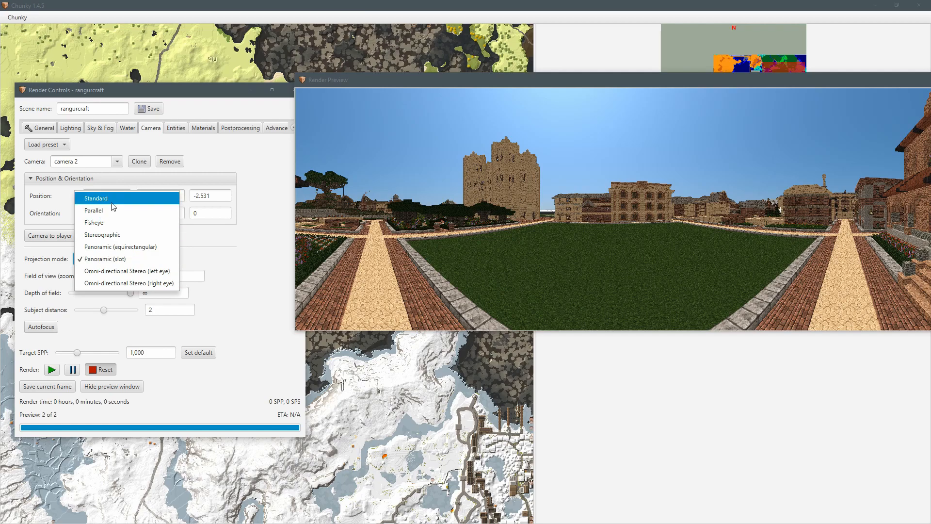
left_click(125, 275)
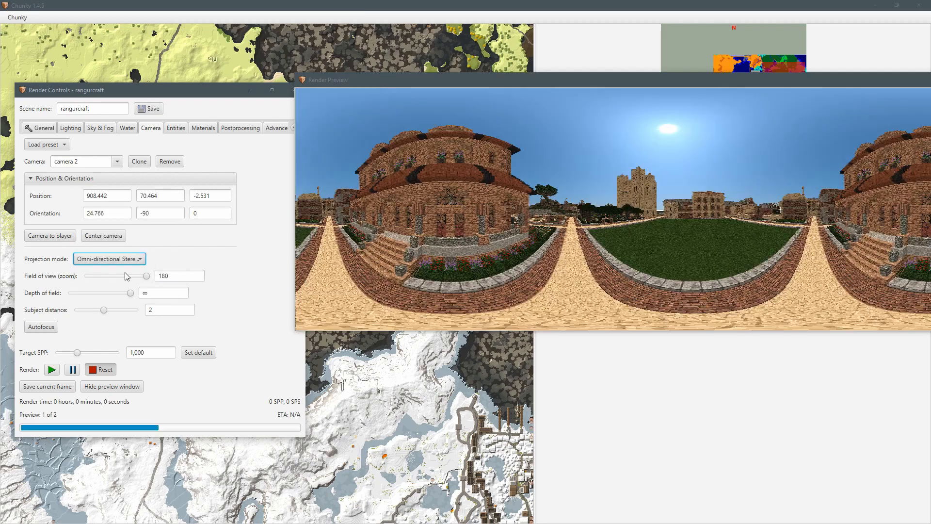
left_click(44, 128)
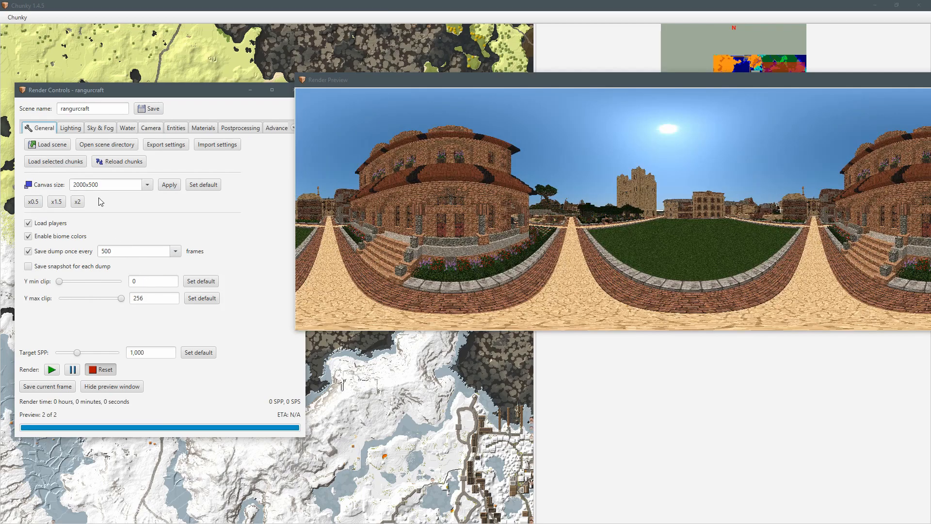
left_click(33, 202)
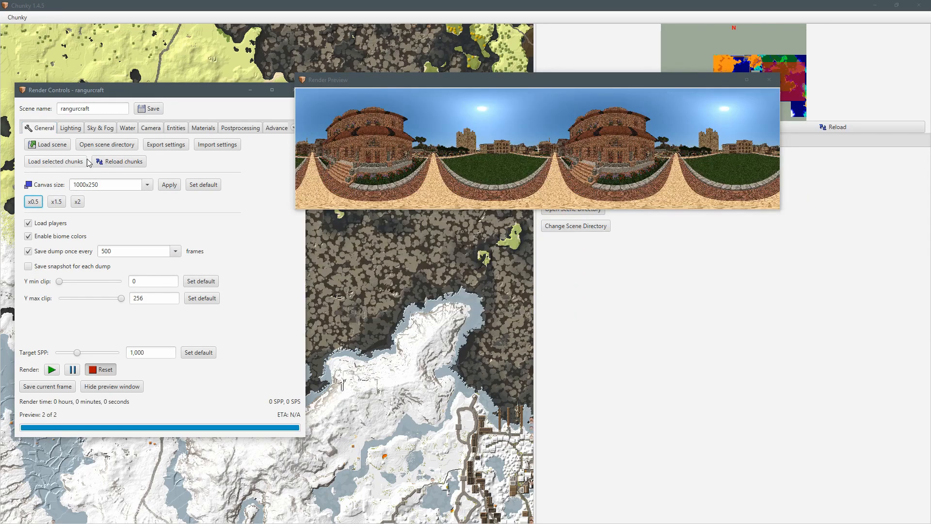
left_click(147, 184)
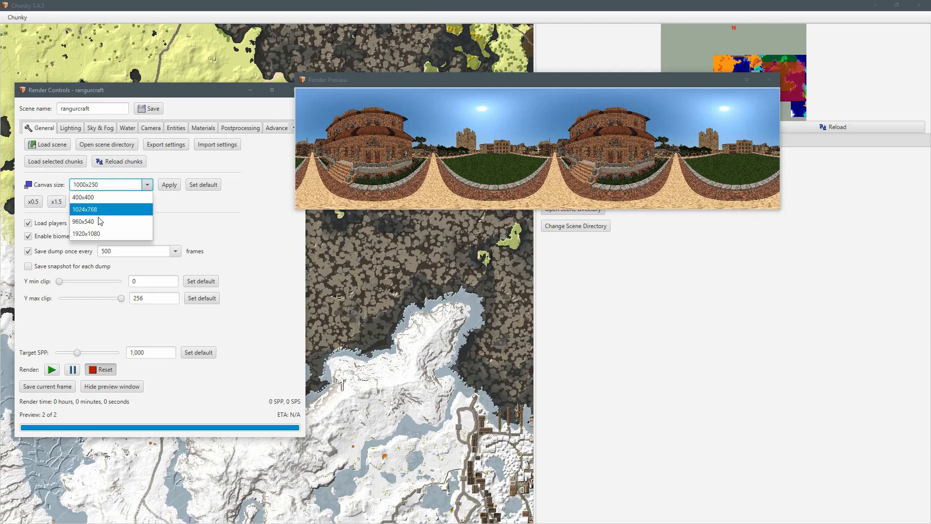
left_click(105, 222)
Reposition the preview window and turn camera 2 to center the grass courtyard, keeping the left-eye stereo projection at a field of view of 180.
left_click_drag(486, 87, 512, 95)
mouse_move(531, 265)
left_mouse_down()
mouse_move(597, 266)
mouse_move(531, 266)
mouse_move(539, 264)
left_mouse_up()
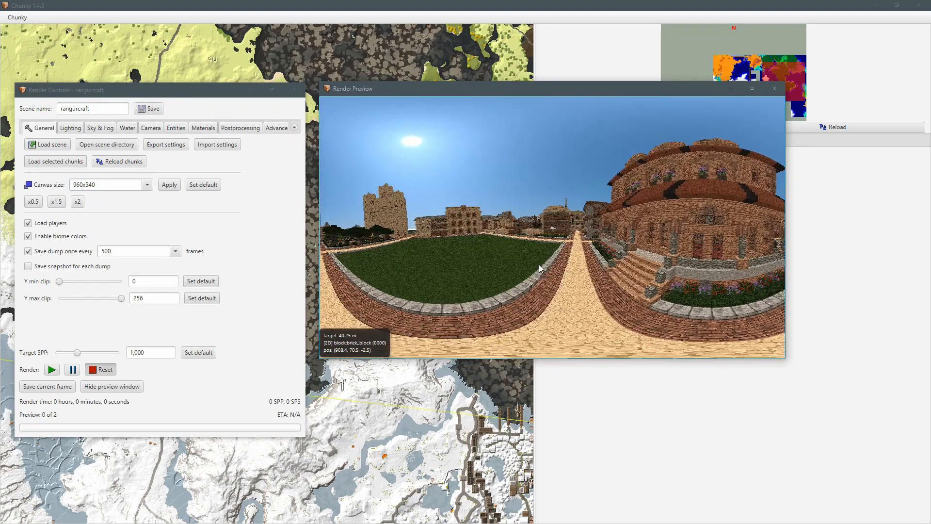
left_click(151, 128)
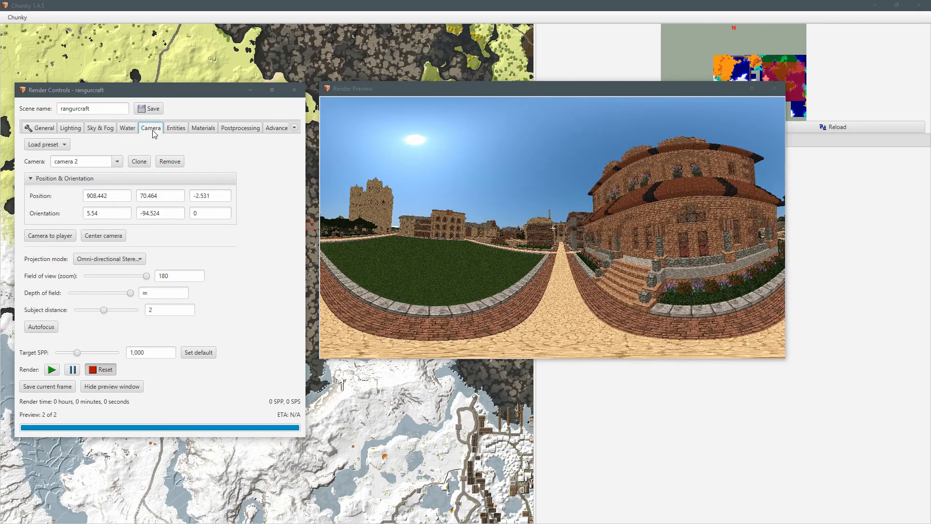
left_click(120, 259)
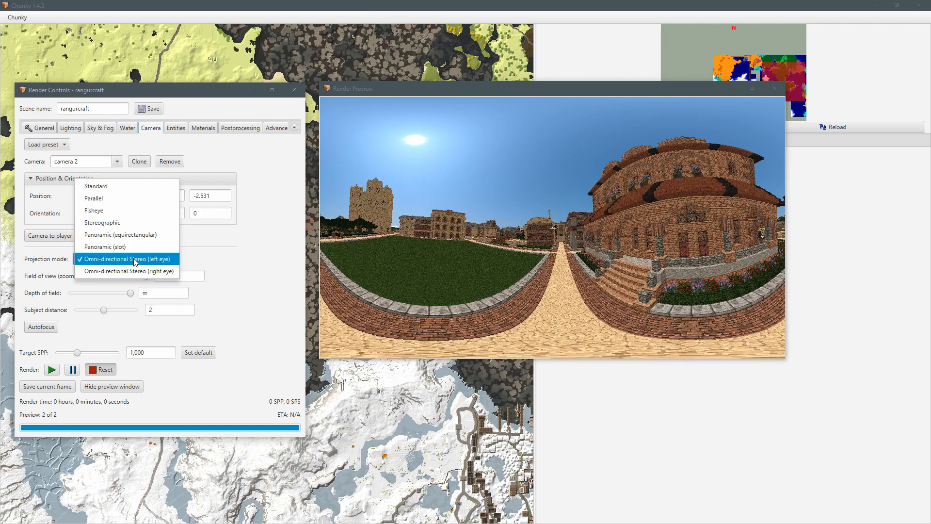
left_click(202, 258)
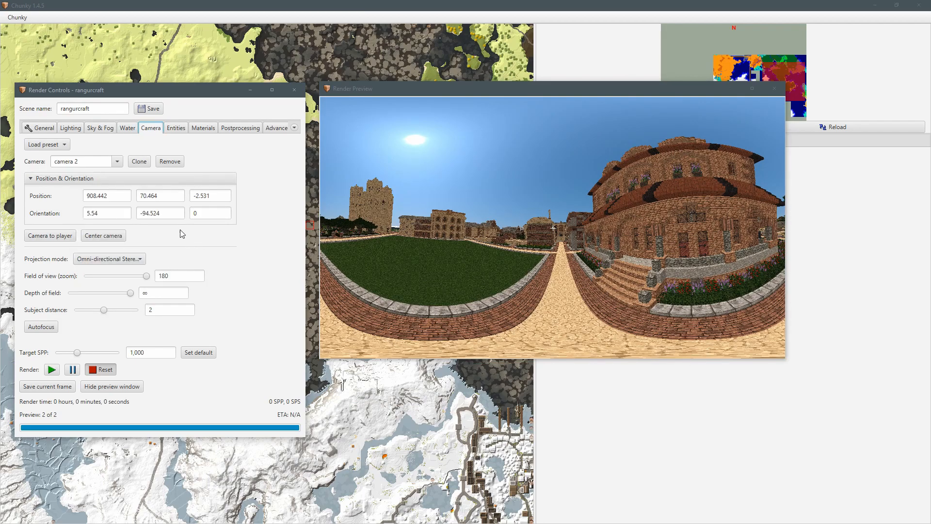
mouse_move(150, 275)
left_mouse_down()
mouse_move(95, 276)
mouse_move(148, 275)
left_mouse_up()
left_click_drag(574, 261, 481, 268)
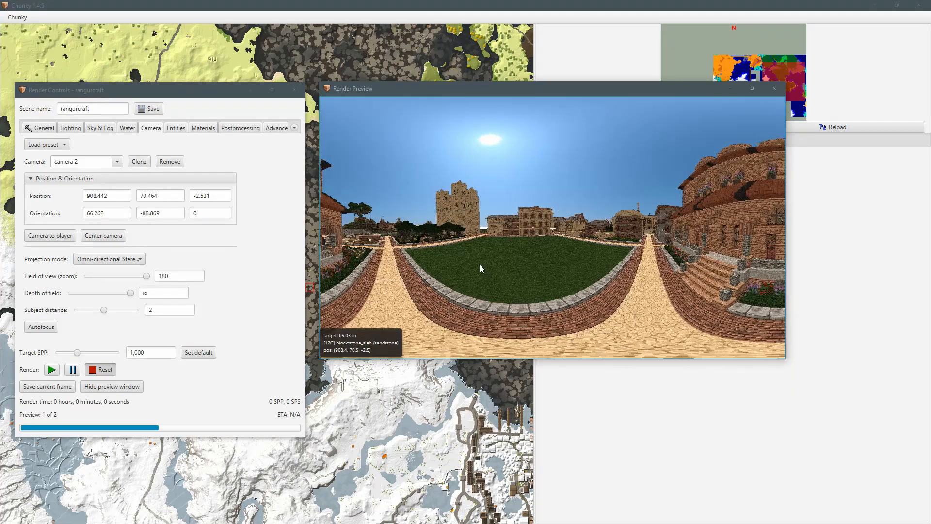
left_click(145, 276)
Set the canvas size to 1000x500.
left_click(41, 128)
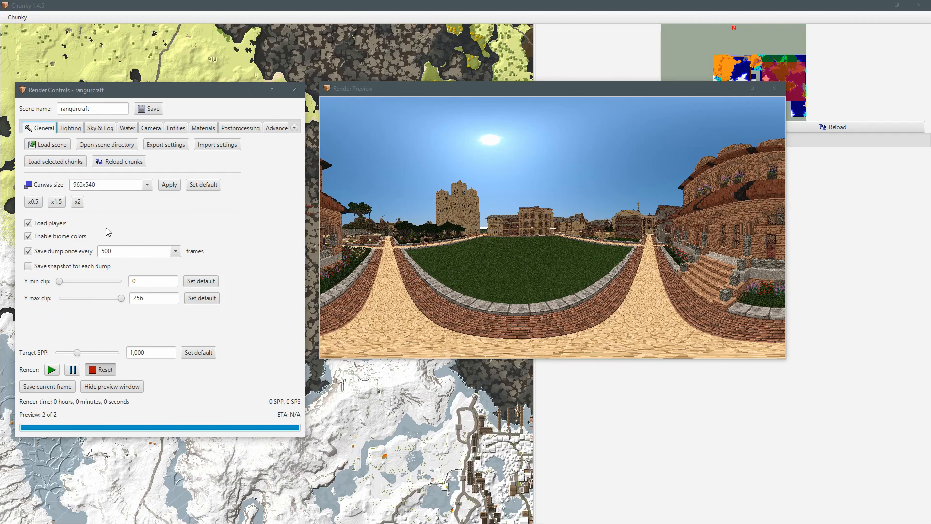
double_click(118, 184)
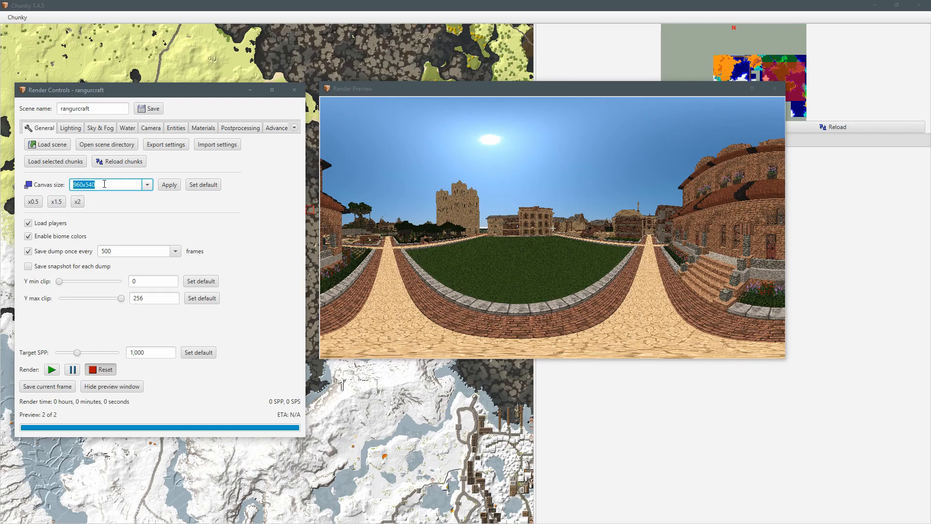
type("100")
key("Return")
Turn camera 2 in the preview to an orientation of about 63 yaw and -82 pitch, facing the grass courtyard.
left_click(549, 226)
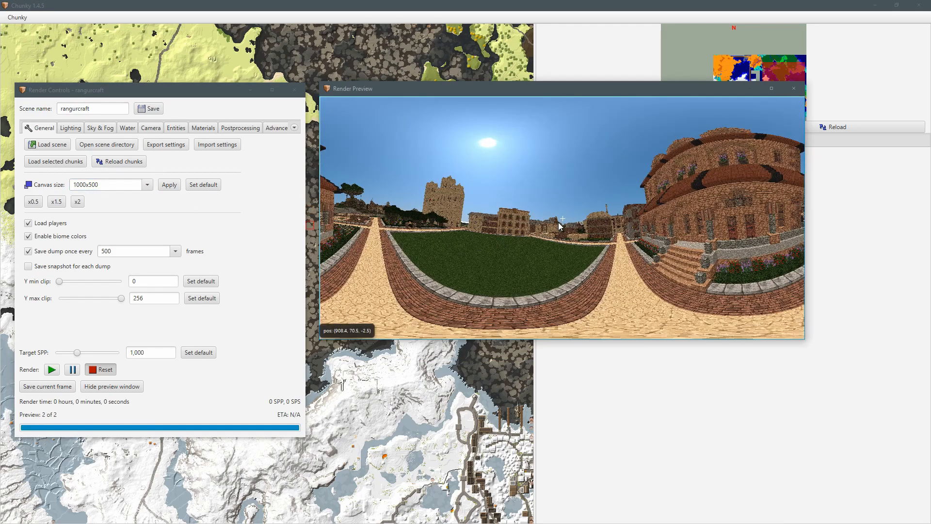
left_click_drag(560, 226, 555, 225)
left_click(99, 129)
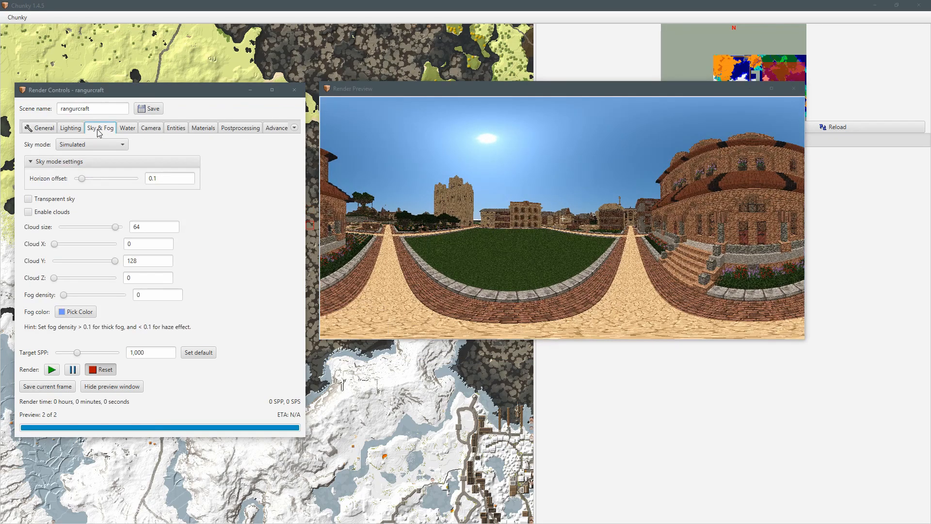
left_click(150, 129)
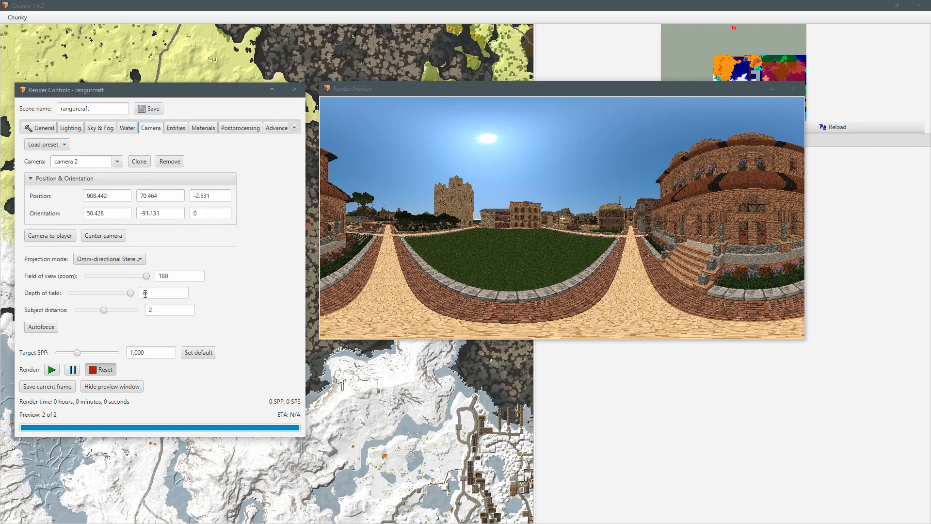
left_click_drag(538, 253, 550, 247)
Alternate the projection mode between Omni-directional Stereo (right eye) and (left eye) to compare both views, finishing on the right eye.
left_click(138, 259)
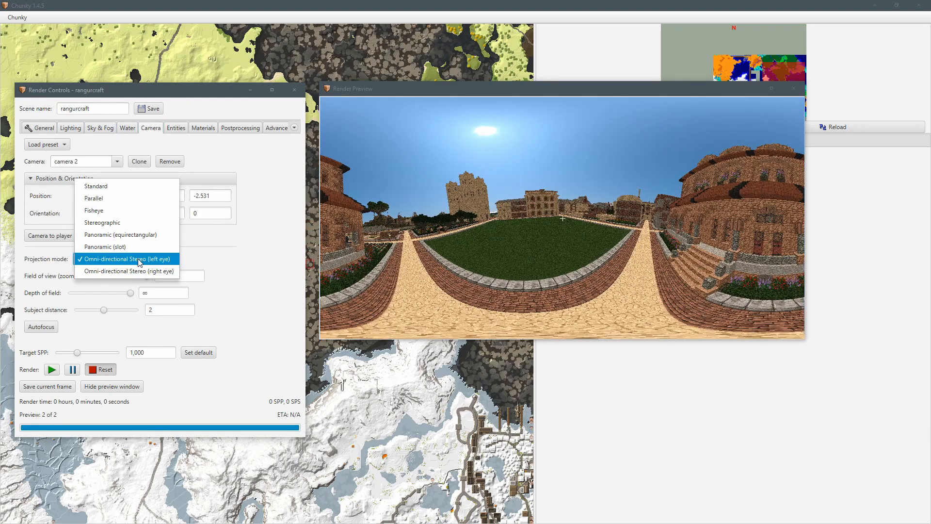
left_click(139, 271)
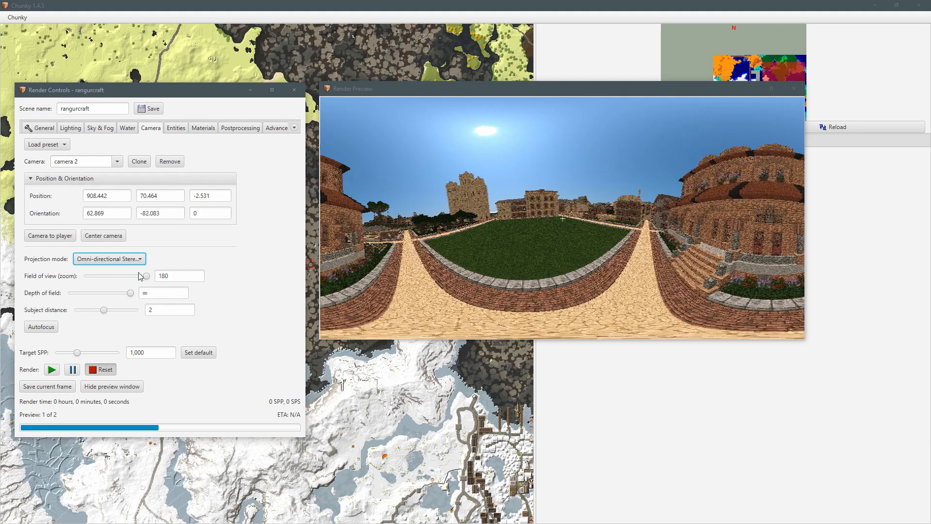
left_click(131, 260)
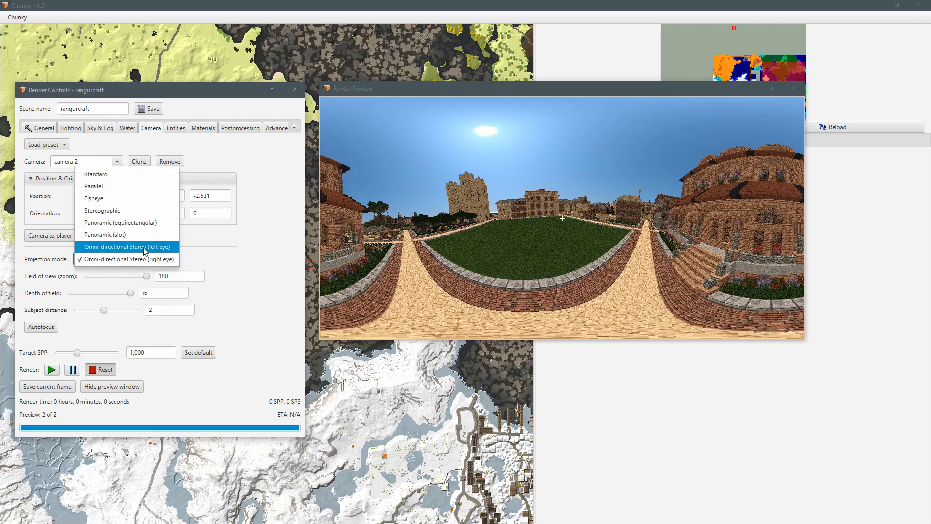
left_click(133, 252)
left_click(135, 261)
left_click(139, 272)
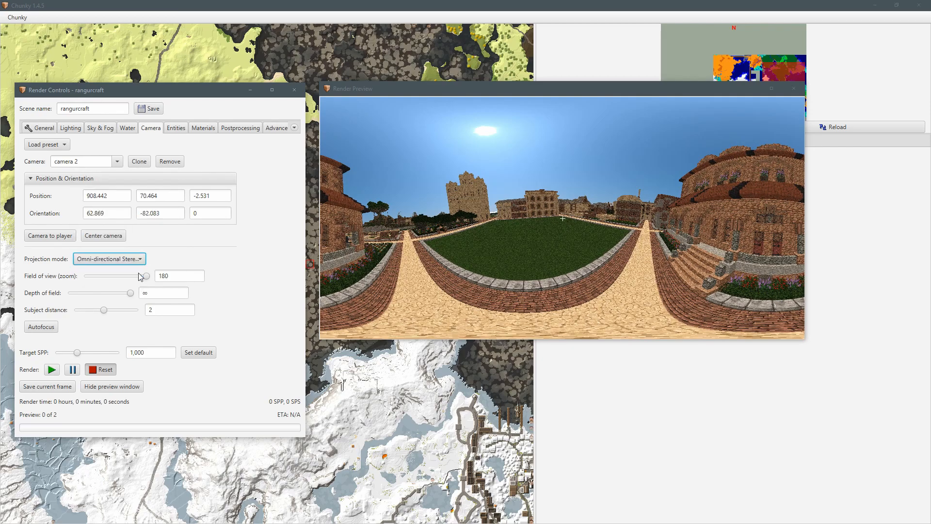
left_click(139, 260)
left_click(137, 248)
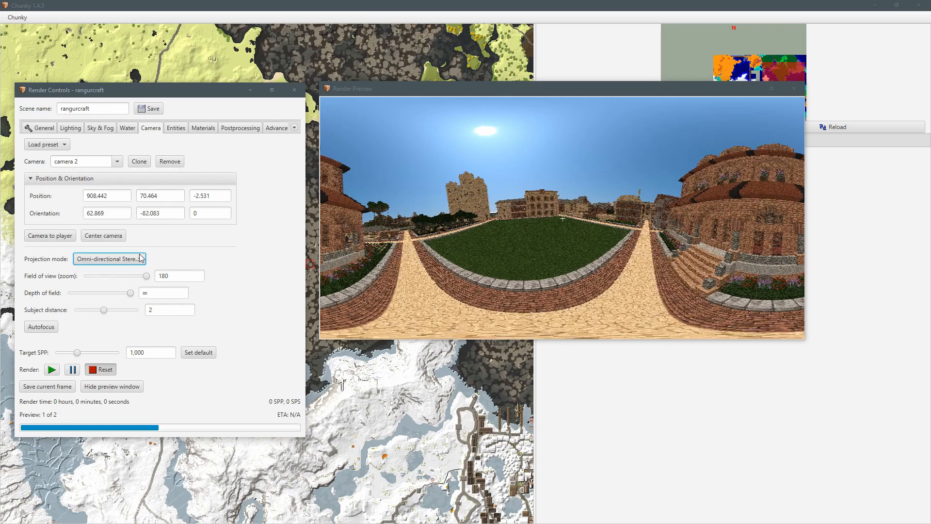
left_click(138, 261)
left_click(136, 272)
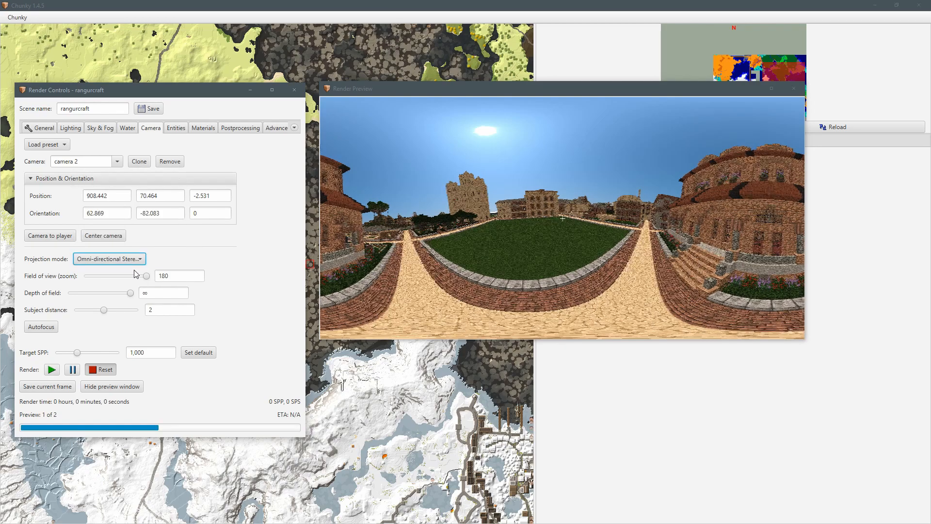
left_click(140, 258)
left_click(140, 253)
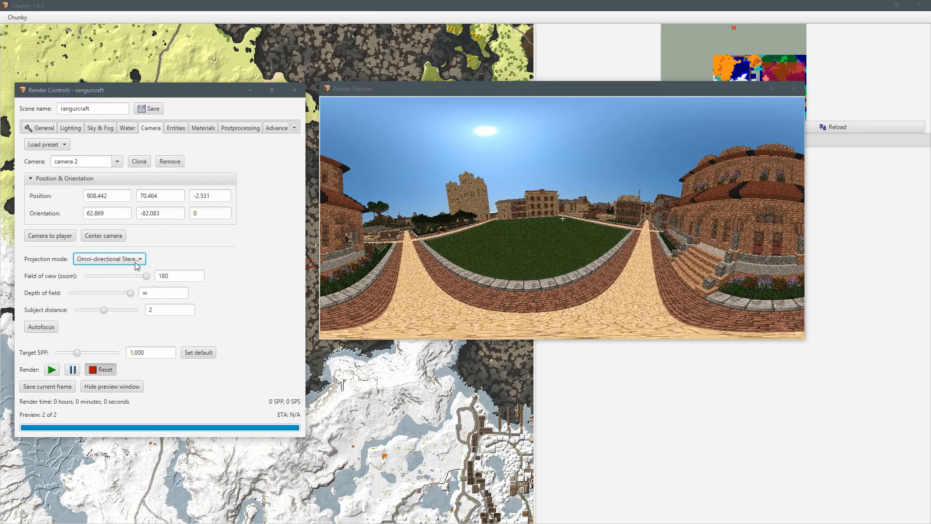
left_click(139, 257)
left_click(132, 272)
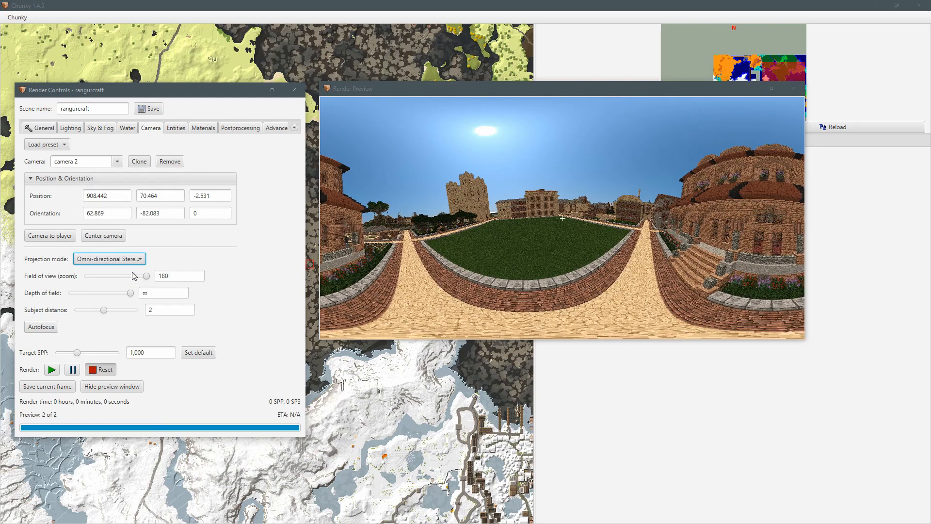
Compare the two stereo eyes again by selecting Omni-directional Stereo (left eye) and returning to Omni-directional Stereo (right eye) at a field of view of 180.
left_click(135, 259)
left_click(141, 244)
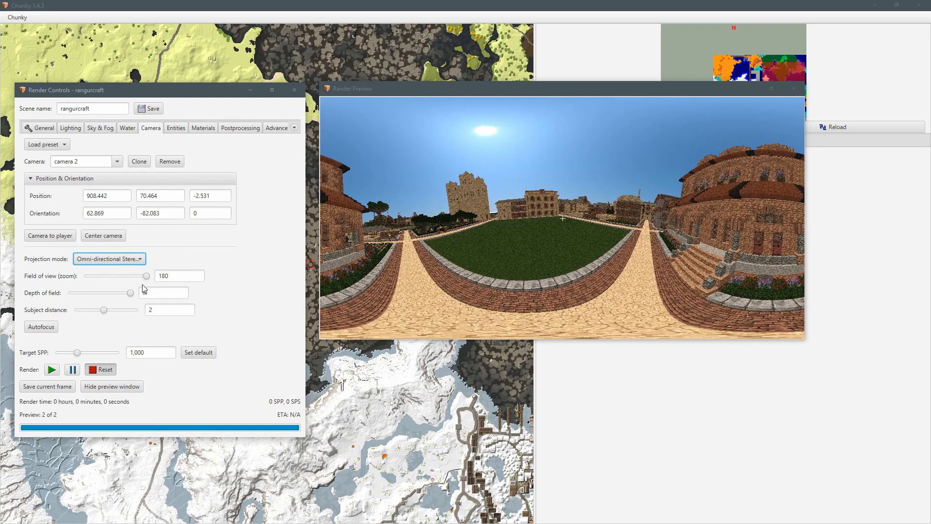
left_click(143, 260)
left_click(140, 273)
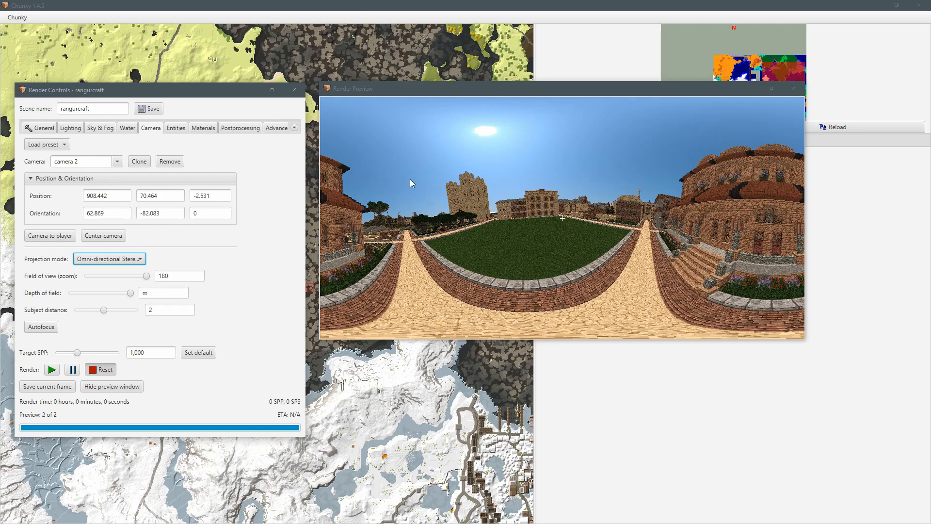
mouse_move(149, 279)
left_mouse_down()
mouse_move(114, 279)
mouse_move(148, 279)
left_mouse_up()
left_click(109, 258)
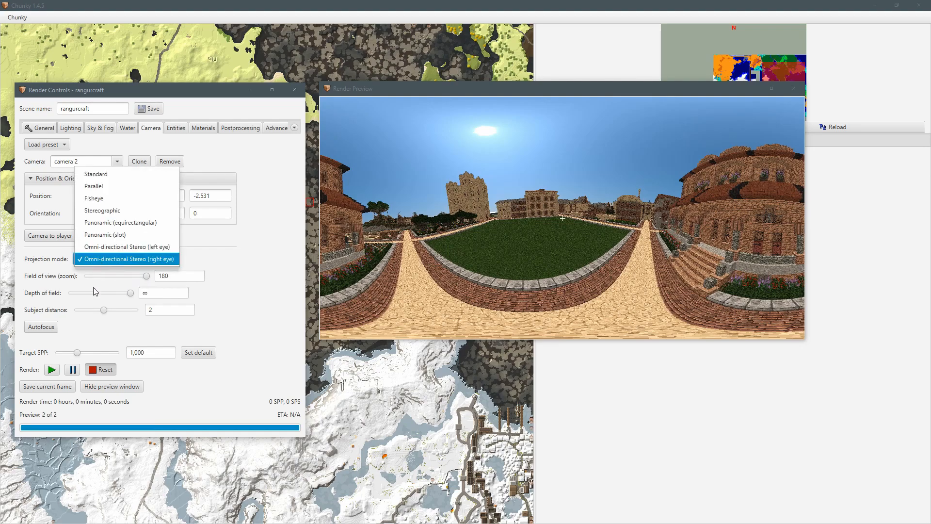
left_click(103, 259)
Turn camera 2 toward the round brick building and set the canvas size to 500x500.
left_click_drag(524, 231, 459, 238)
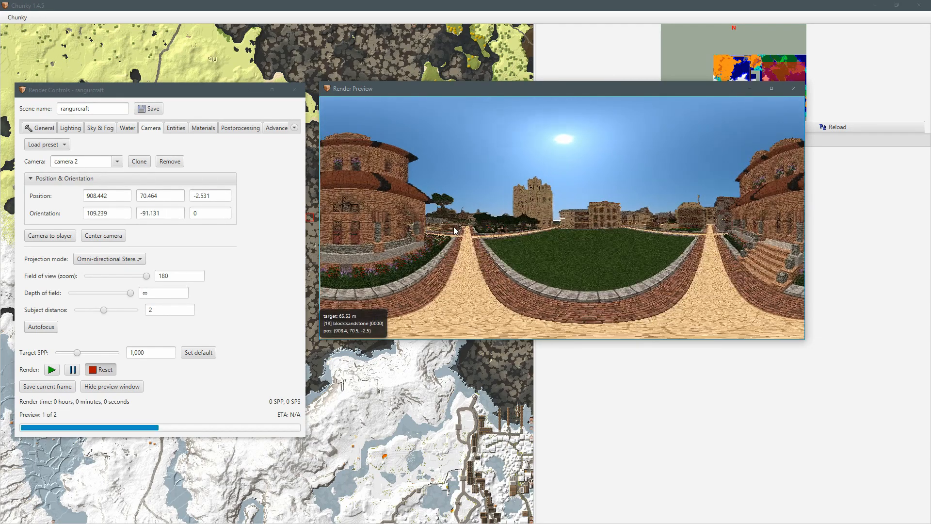
left_click(38, 129)
left_click_drag(632, 227, 598, 225)
left_click(100, 189)
left_click_drag(85, 187, 62, 186)
type("500x500")
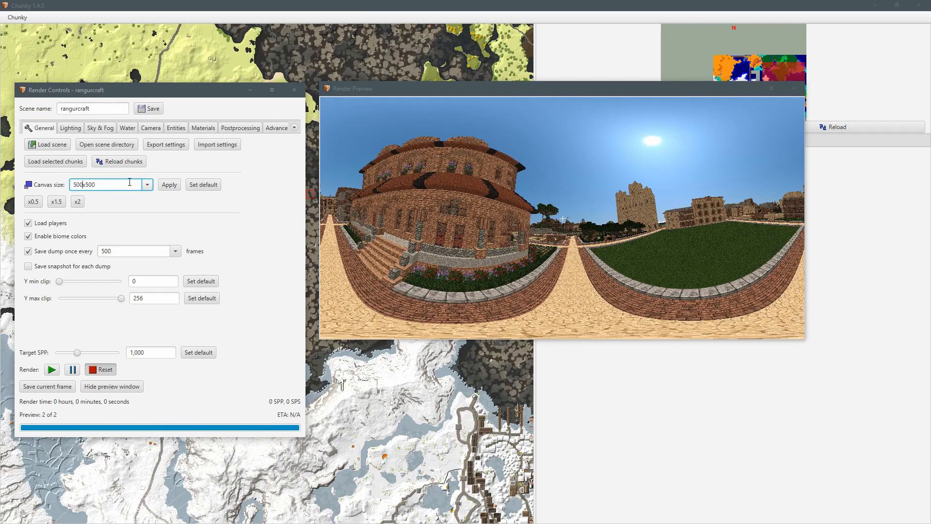
key("Return")
Turn camera 2 to about 182 yaw and -91 pitch to center the sandstone path, keeping the right-eye stereo projection.
left_click_drag(496, 207, 487, 219)
left_click_drag(402, 208, 381, 208)
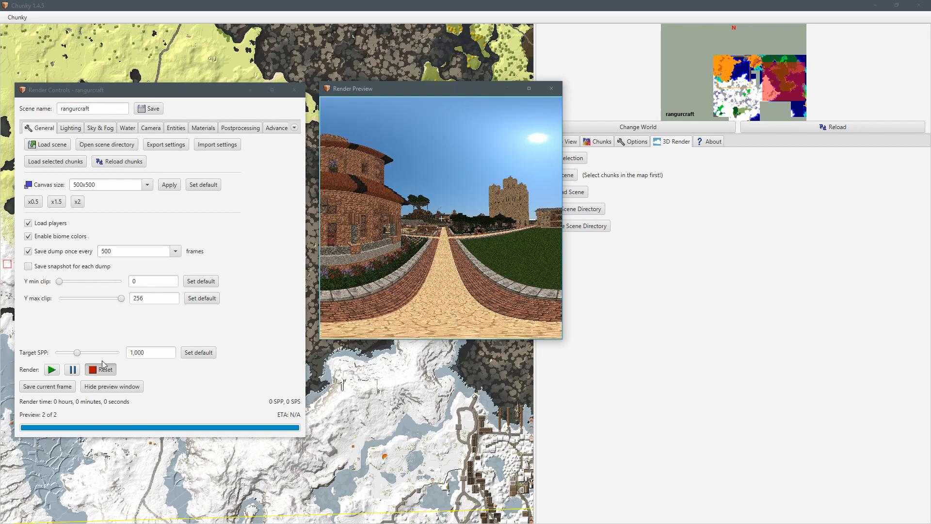
left_click(151, 128)
left_click(109, 259)
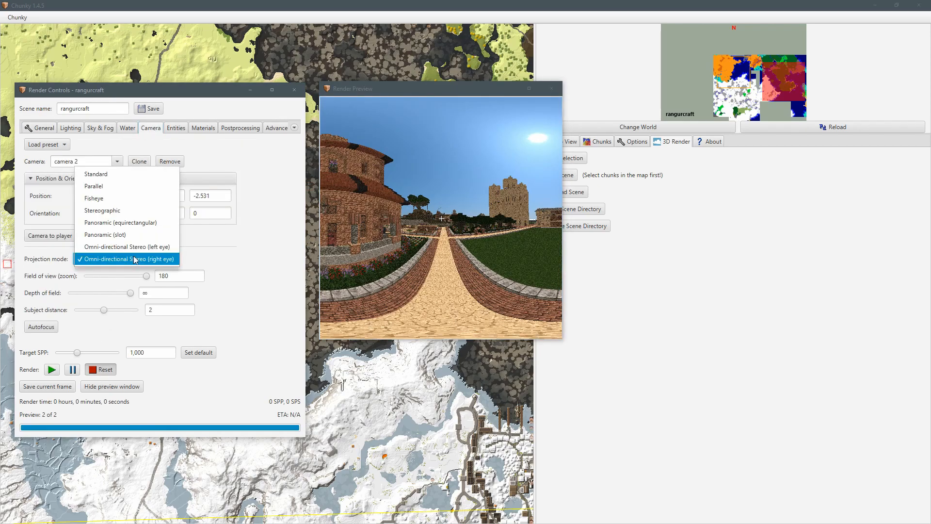
left_click(141, 259)
Capture the render preview window as a region screenshot, open it in the Greenshot image editor and fit the editor beside the preview.
left_click_drag(392, 90, 389, 97)
key("Print")
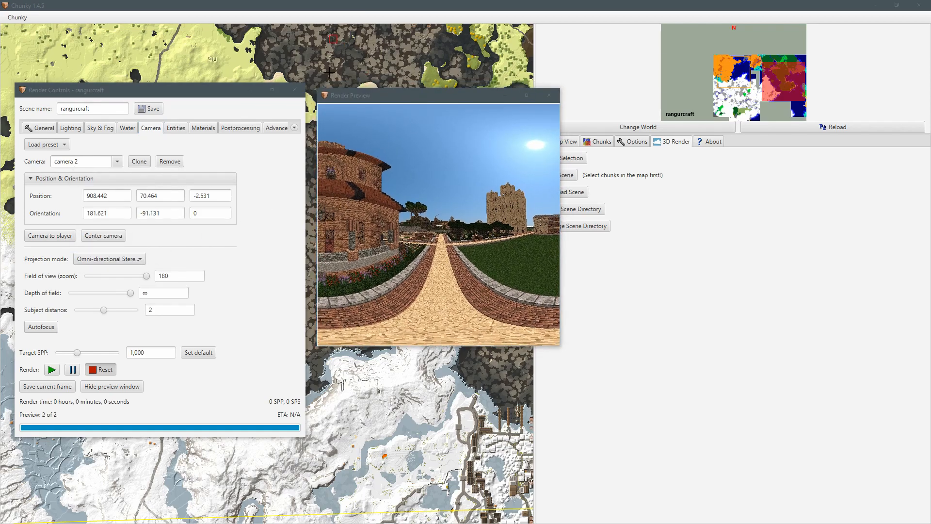
left_click_drag(307, 80, 561, 349)
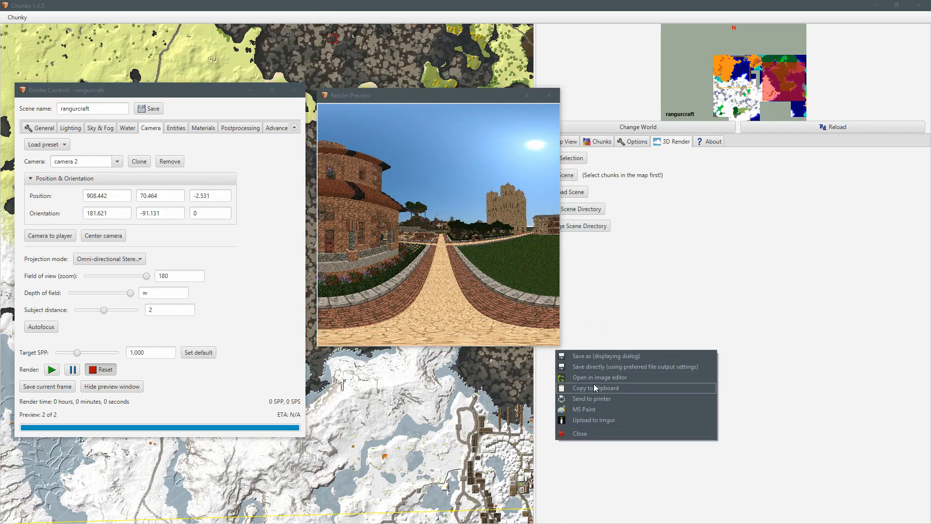
left_click(595, 379)
left_click_drag(507, 6, 678, 130)
left_click_drag(765, 312, 878, 473)
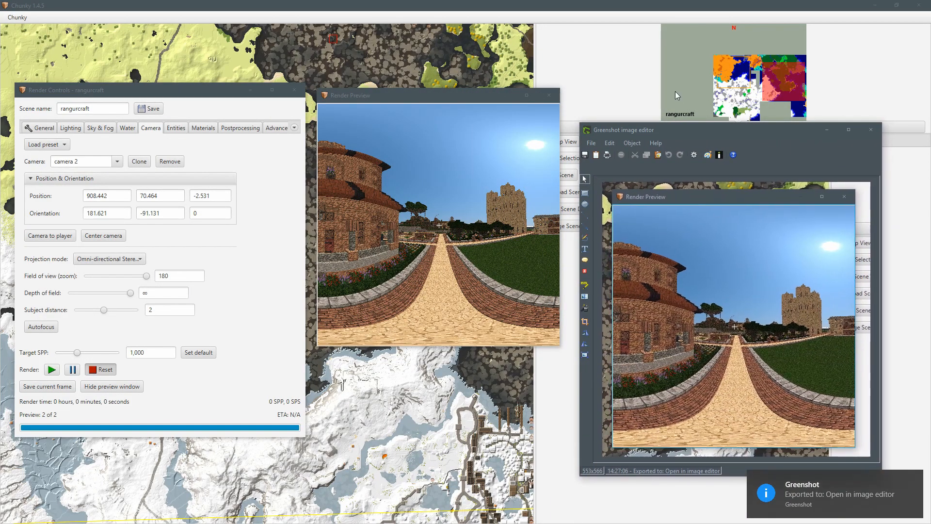
left_click_drag(670, 130, 664, 50)
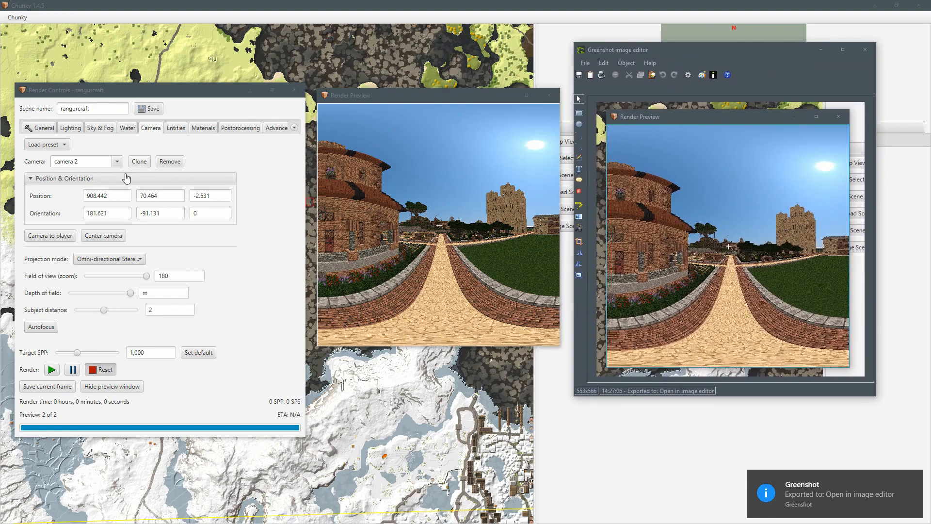
Switch the projection mode to Omni-directional Stereo (left eye) and arrange the live preview and the captured right-eye image side by side.
left_click(129, 261)
left_click(124, 252)
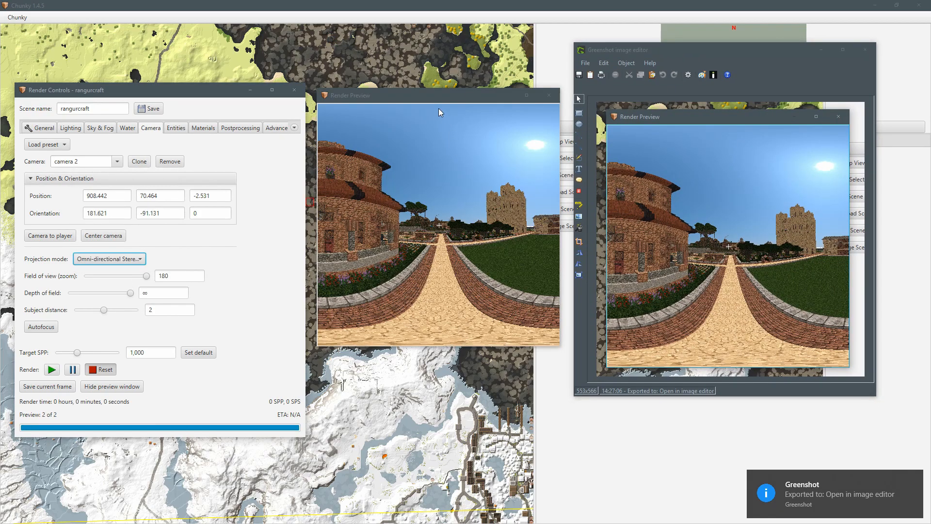
left_click_drag(434, 98, 625, 142)
left_click_drag(650, 51, 267, 47)
left_click(569, 137)
left_click_drag(569, 137, 562, 111)
left_click(315, 42)
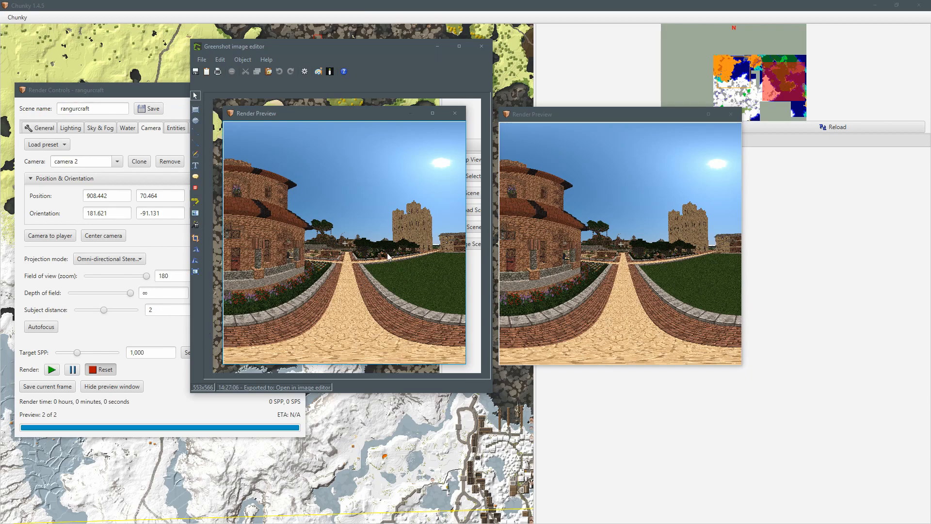
Close the captured image in Greenshot and arrange Chunky's render controls and preview windows next to each other.
left_click(481, 48)
left_click(465, 299)
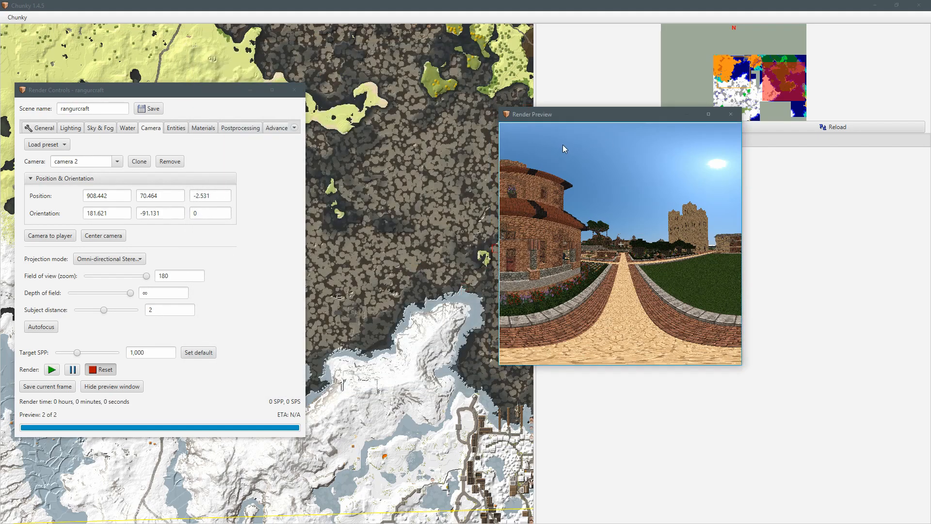
mouse_move(510, 107)
left_mouse_down()
mouse_move(506, 131)
mouse_move(505, 95)
mouse_move(504, 110)
left_mouse_up()
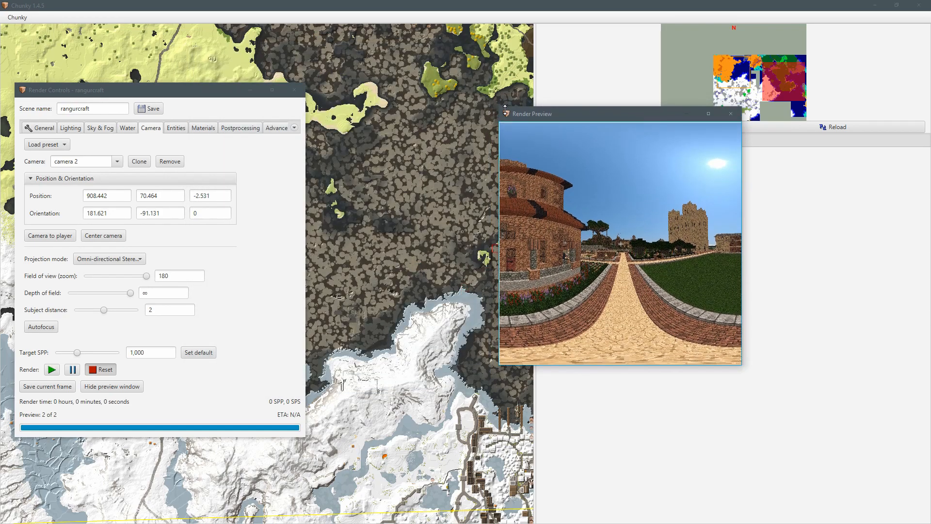
left_click_drag(560, 119, 512, 115)
left_click_drag(122, 93, 246, 99)
left_click_drag(525, 111, 510, 126)
left_click_drag(307, 92, 293, 78)
left_click_drag(551, 128, 545, 120)
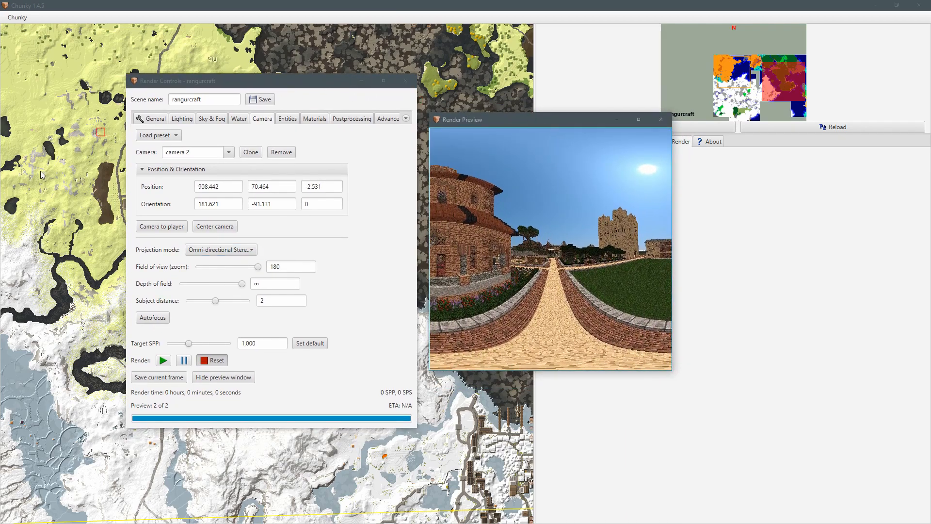
Set the projection mode to Parallel and move camera 2 to look down on the whole loaded map at about 145 yaw and -55 pitch.
left_click(251, 250)
left_click(329, 246)
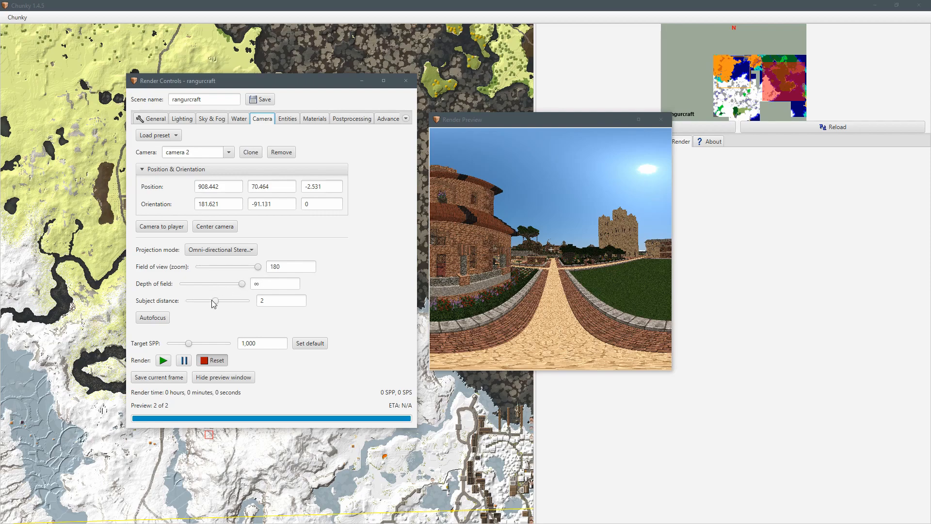
left_click(235, 250)
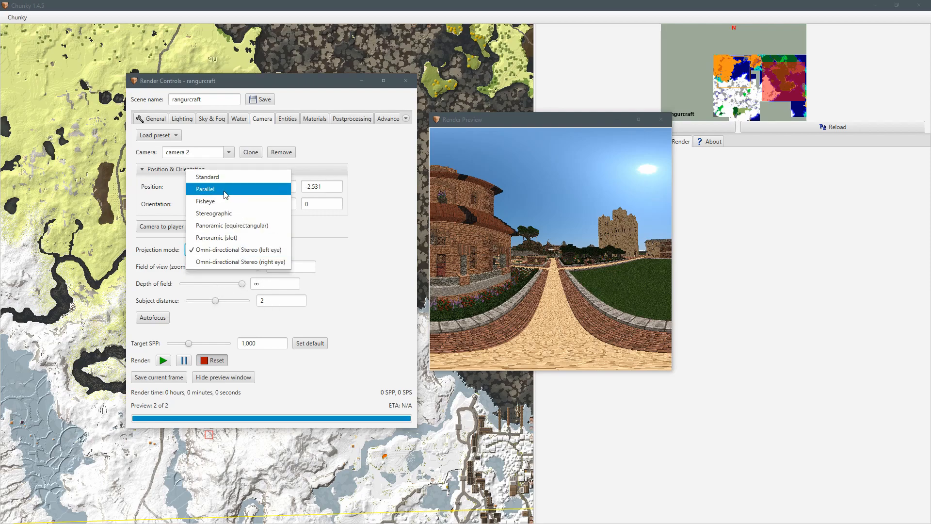
left_click(225, 190)
left_click_drag(543, 216, 541, 234)
key("w")
key("w")
key("w")
key("w")
key("w")
key("w")
key("w")
key("w")
left_click_drag(549, 248, 563, 247)
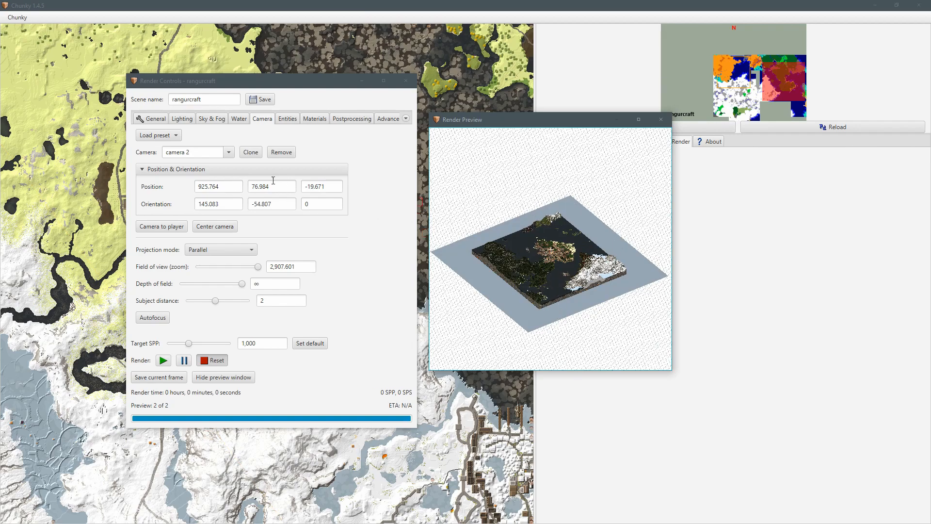
Set the parallel projection's field of view to 180 and briefly run a test render before resetting it.
left_click(258, 268)
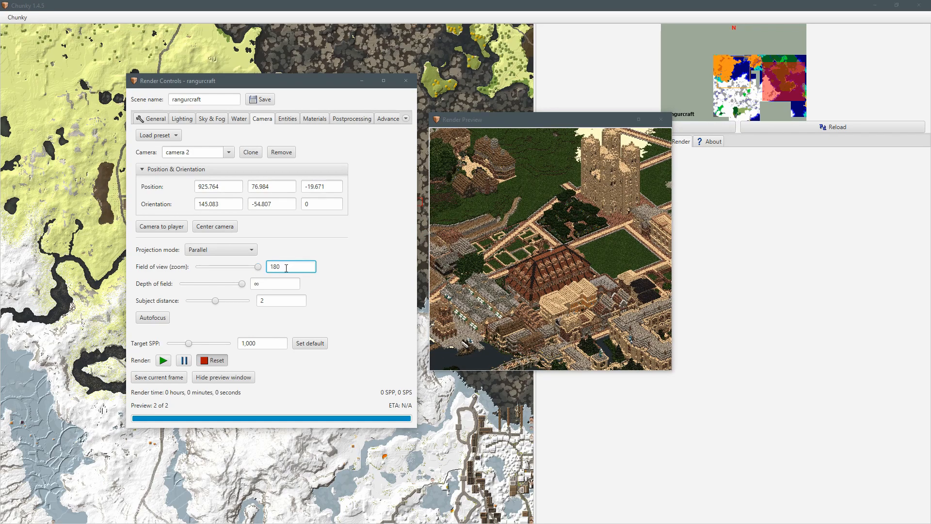
left_click(169, 364)
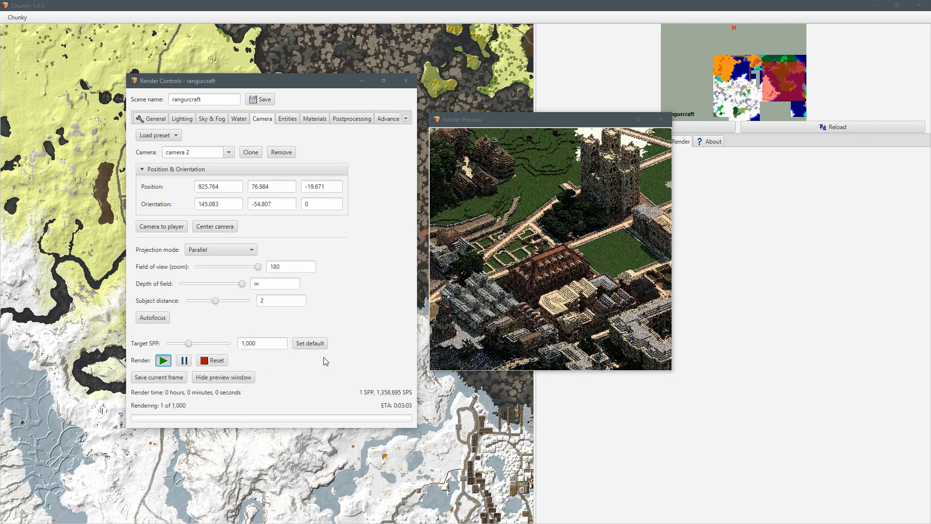
left_click(215, 362)
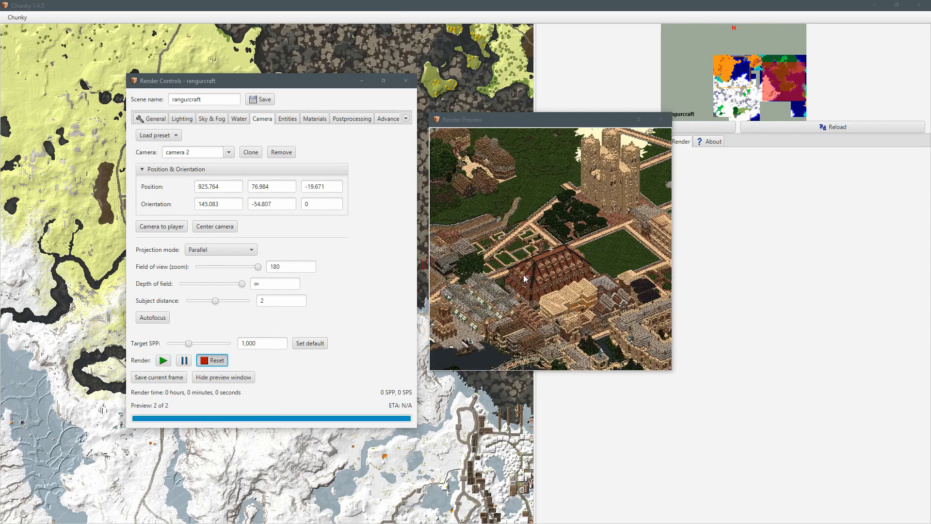
Turn camera 2 toward the snowy mountains at about 9 yaw and -89 pitch and strafe it along the waterfront town to about Z -99.
left_click_drag(521, 275, 556, 264)
key("d")
key("d")
key("d")
key("d")
key("d")
key("d")
key("d")
key("d")
key("d")
key("d")
key("d")
key("d")
key("d")
key("d")
key("d")
key("d")
key("d")
key("d")
key("d")
key("d")
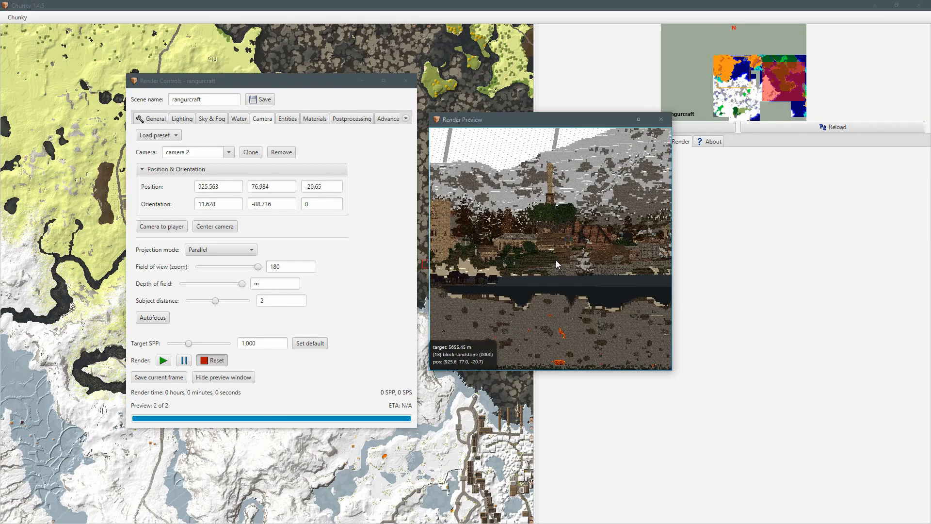
key("d")
key("d")
key("d")
key("d")
key("d")
key("d")
key("d")
key("d")
key("d")
key("d")
key("d")
key("d")
key("d")
key("d")
key("d")
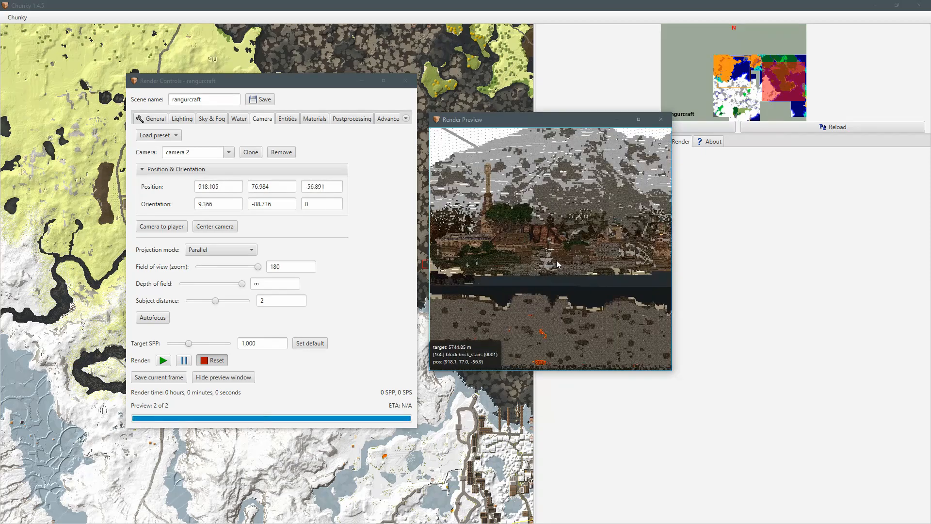
key("d")
key("d")
key("d")
key("d")
key("d")
key("d")
key("d")
key("d")
key("d")
key("d")
key("d")
key("d")
key("d")
key("d")
key("d")
key("d")
key("d")
key("d")
key("d")
key("d")
Adjust camera 2 to a height of about 117 and about 10 yaw, -86 pitch, framing the waterfront town below the mountain peaks.
left_click_drag(557, 260, 554, 260)
key("f")
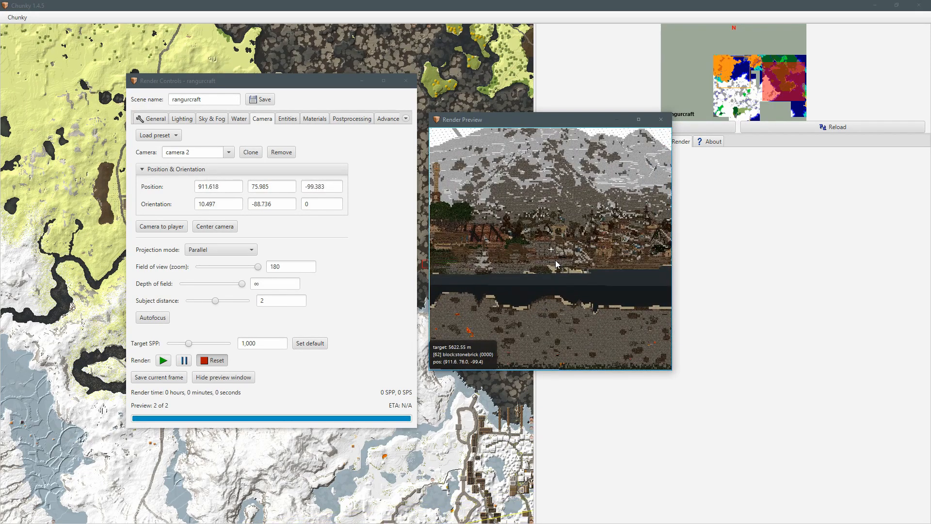
key("shift+r")
left_click_drag(555, 260, 556, 261)
key("f")
key("f")
key("f")
key("f")
key("f")
key("f")
key("f")
key("f")
key("f")
key("f")
key("f")
key("f")
key("f")
key("f")
key("f")
key("f")
key("f")
key("f")
key("f")
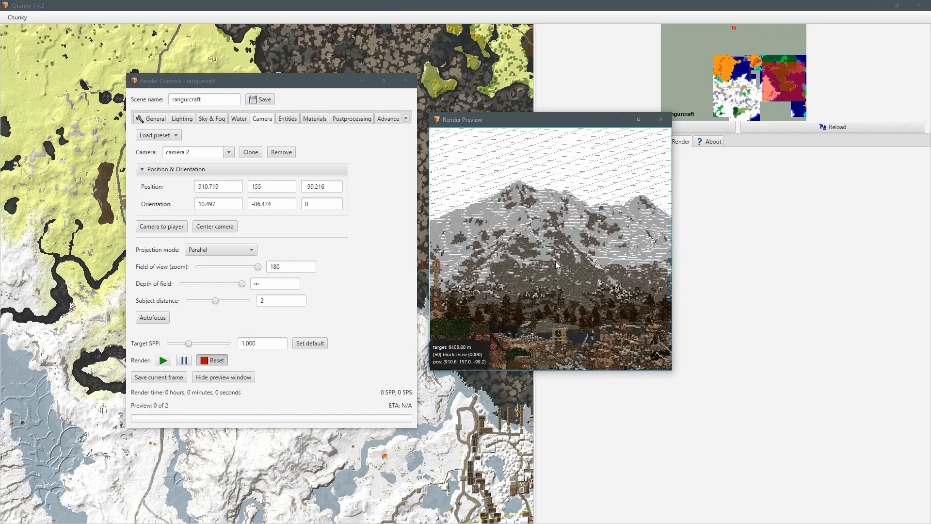
key("f")
key("f")
key("f")
key("f")
key("f")
key("f")
key("f")
key("f")
key("f")
key("f")
key("f")
key("f")
key("f")
key("f")
key("f")
key("f")
key("f")
key("f")
key("f")
key("f")
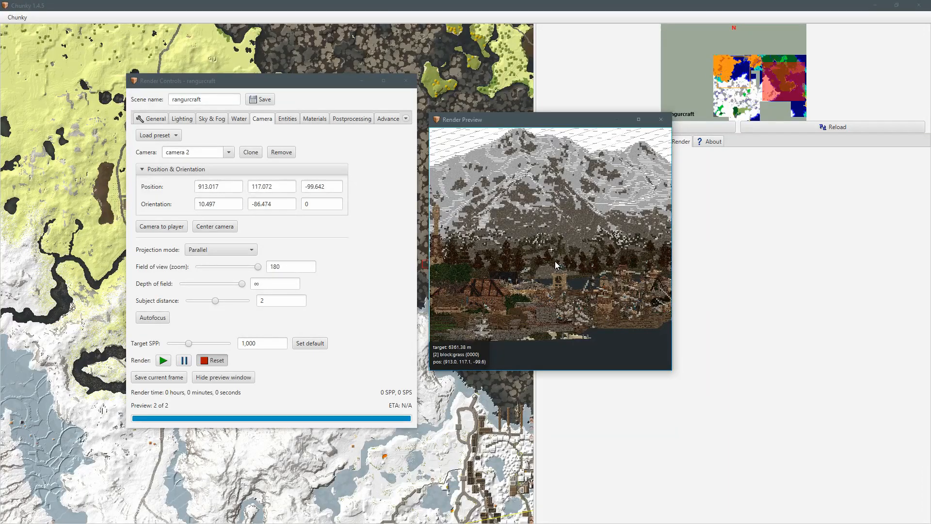
Render the parallel view of the town and mountains for a short while, then reset the render.
left_click(164, 360)
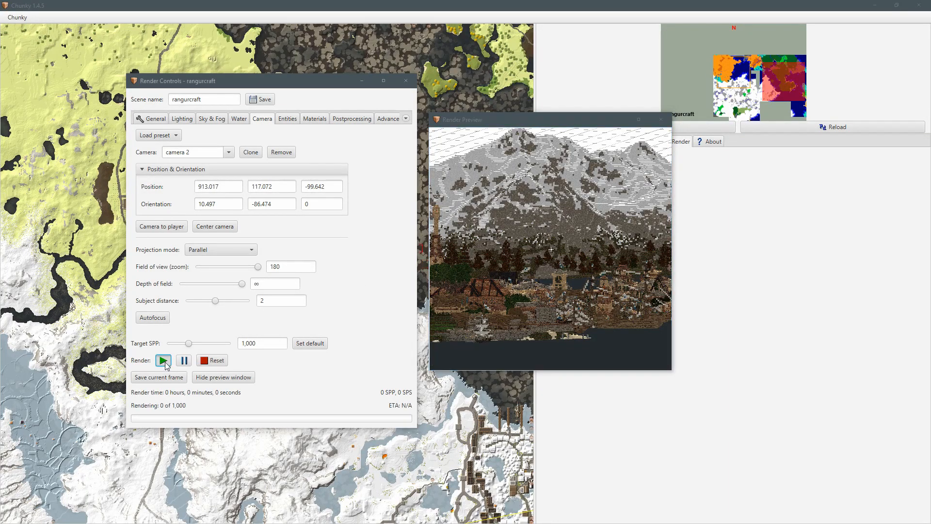
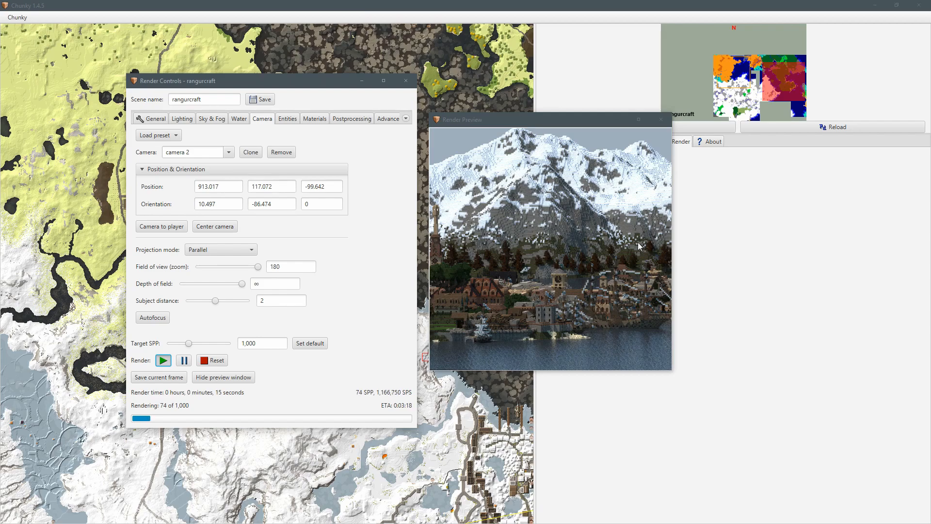
left_click(224, 361)
Switch the projection to Standard and pull camera 2 back to about X 1296, height 190, Z -190, overlooking the town.
left_click(198, 252)
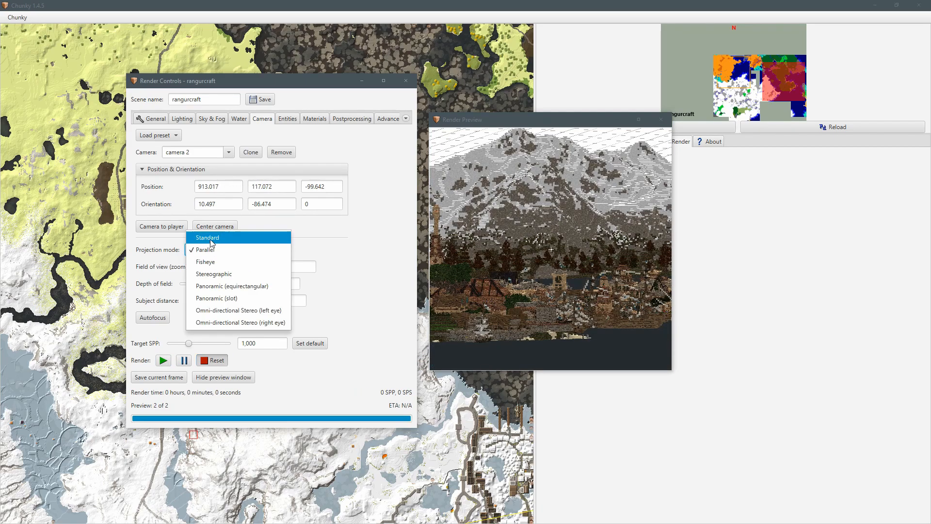
left_click(212, 238)
left_click_drag(554, 253, 551, 261)
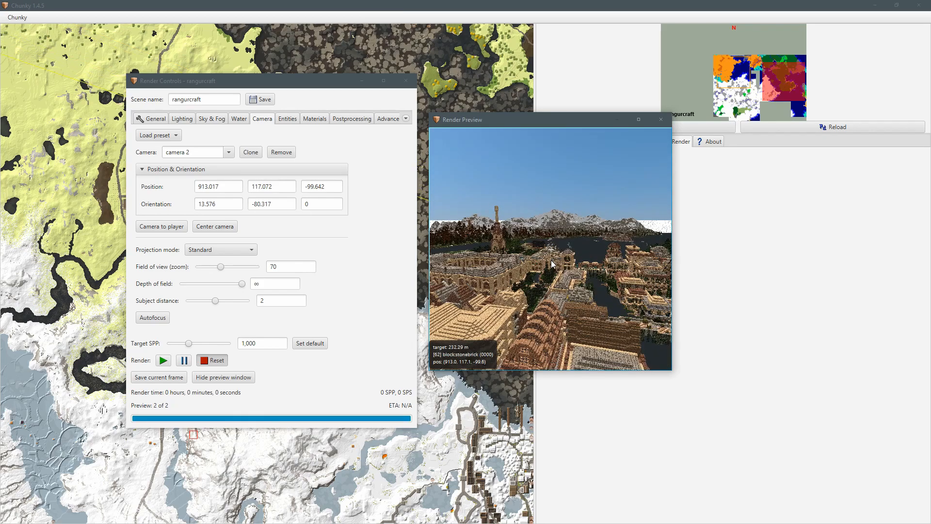
key("ctrl+s")
key("ctrl+s")
key("ctrl+s")
key("ctrl+r")
key("ctrl+f")
key("ctrl+f")
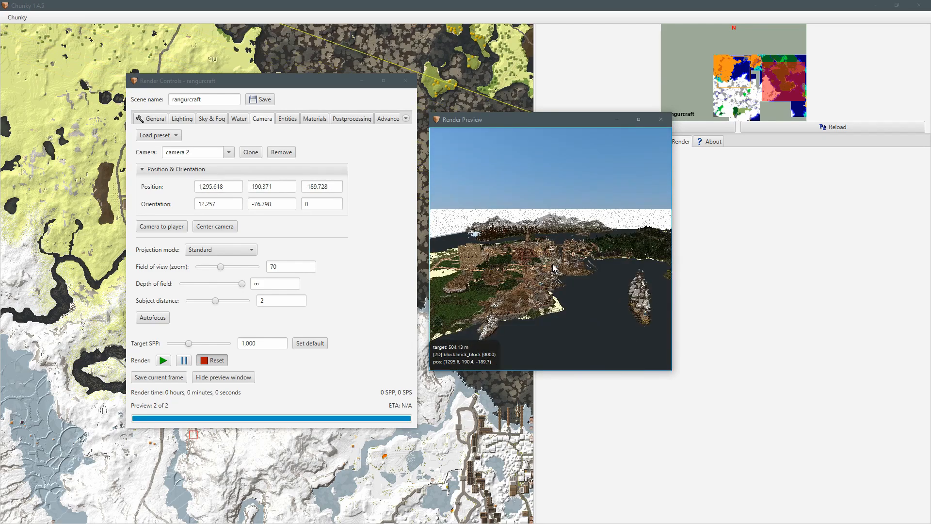
Move camera 2 forward to about X 1005, height 102, level its pitch to about -90, and narrow the field of view to about 10.
mouse_move(552, 262)
left_mouse_down()
mouse_move(556, 234)
mouse_move(556, 247)
mouse_move(543, 250)
mouse_move(551, 250)
left_mouse_up()
key("ctrl+w")
key("ctrl+w")
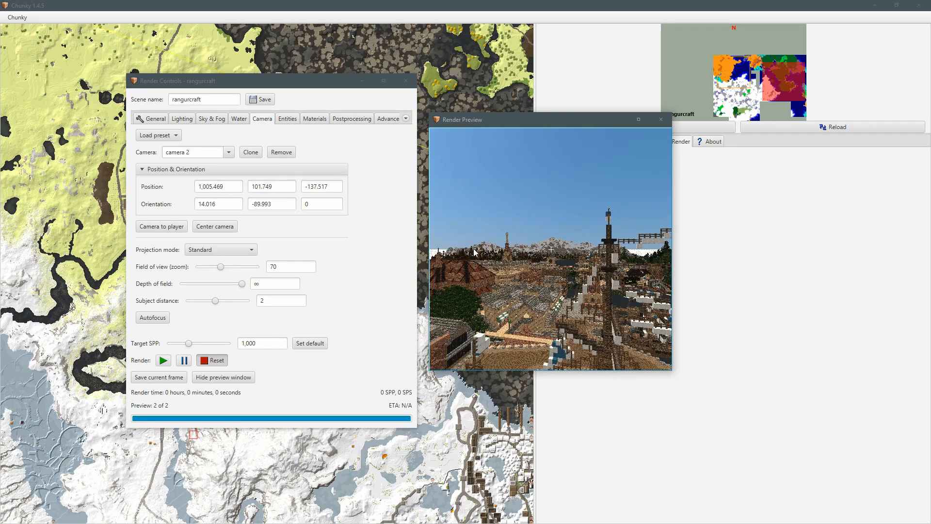
left_click_drag(222, 267, 201, 273)
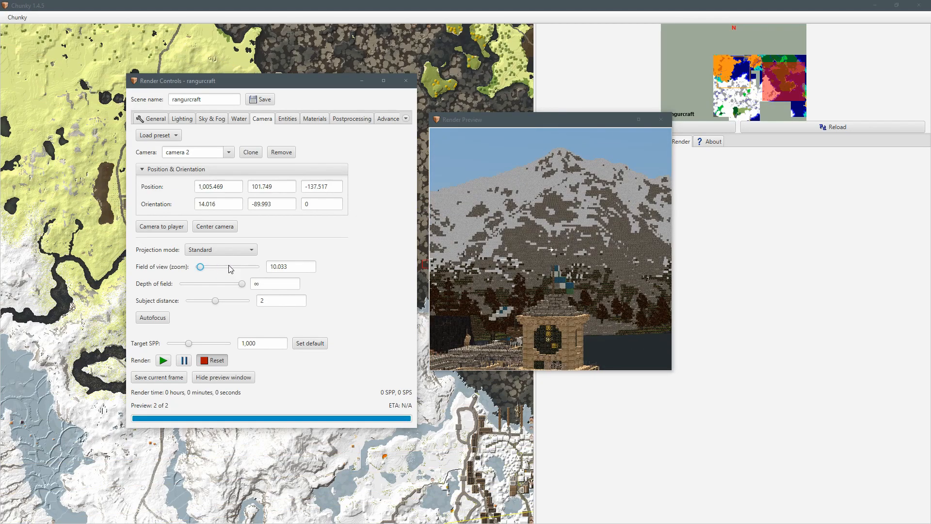
Pull camera 2 back to about X 1588, height 110, Z -282 and aim it at about 13 yaw, -86 pitch, framing the waterfront town.
left_click(581, 284)
key("j")
key("j")
key("j")
key("j")
key("j")
key("j")
key("j")
key("j")
key("j")
key("j")
key("j")
key("j")
key("j")
key("j")
key("j")
left_click_drag(581, 285, 588, 314)
key("k")
key("k")
key("k")
key("k")
key("k")
key("k")
key("ctrl+w")
key("ctrl+w")
key("ctrl+w")
key("ctrl+w")
key("ctrl+w")
key("ctrl+w")
key("ctrl+w")
key("ctrl+w")
key("ctrl+s")
key("ctrl+s")
key("ctrl+s")
key("ctrl+s")
key("ctrl+s")
key("ctrl+r")
key("ctrl+f")
Keep the Standard projection, widen the field of view, and fly camera 2 forward toward the town.
left_click(230, 253)
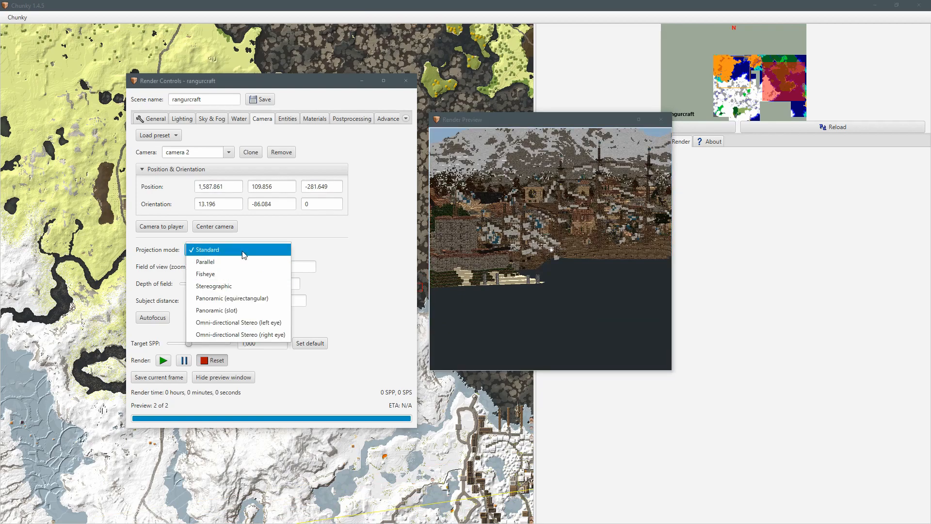
left_click(217, 251)
left_click_drag(200, 266, 217, 267)
key("w")
key("w")
key("w")
key("w")
key("w")
key("w")
key("w")
key("w")
key("w")
key("w")
key("w")
key("w")
key("w")
Fly camera 2 to about X 1102, height 177, facing about 27 yaw, -61 pitch, and set the field of view to about 83.
left_click_drag(505, 218, 488, 247)
key("w")
key("w")
key("w")
key("w")
key("w")
key("w")
key("w")
key("w")
key("w")
key("w")
key("w")
key("w")
key("ctrl+r")
key("ctrl+w")
key("ctrl+w")
key("ctrl+w")
key("ctrl+r")
key("ctrl+w")
key("ctrl+w")
mouse_move(215, 267)
left_mouse_down()
mouse_move(197, 275)
mouse_move(244, 272)
mouse_move(200, 279)
mouse_move(225, 275)
left_mouse_up()
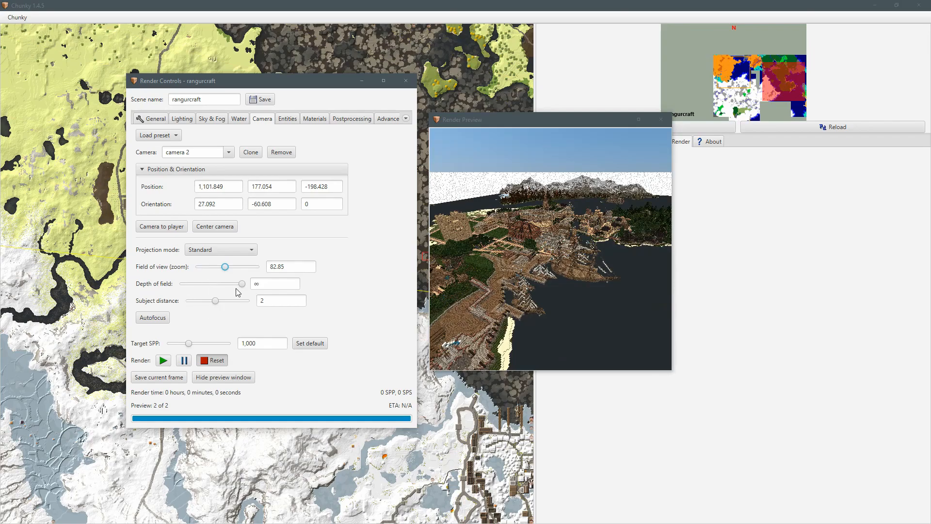
Fly camera 2 to about X 814, height 111, Z -11 and look down on the gabled buildings at about -144 yaw, -47 pitch.
mouse_move(556, 273)
left_mouse_down()
mouse_move(534, 290)
mouse_move(528, 269)
mouse_move(496, 276)
mouse_move(521, 254)
mouse_move(545, 253)
mouse_move(549, 229)
mouse_move(548, 276)
mouse_move(608, 266)
mouse_move(572, 259)
mouse_move(570, 242)
mouse_move(533, 240)
mouse_move(580, 255)
mouse_move(628, 245)
mouse_move(633, 267)
mouse_move(613, 257)
mouse_move(627, 260)
mouse_move(562, 265)
left_mouse_up()
key("d")
key("w")
key("ctrl+r")
key("ctrl+f")
key("ctrl+w")
key("ctrl+r")
key("w")
key("a")
key("a")
key("a")
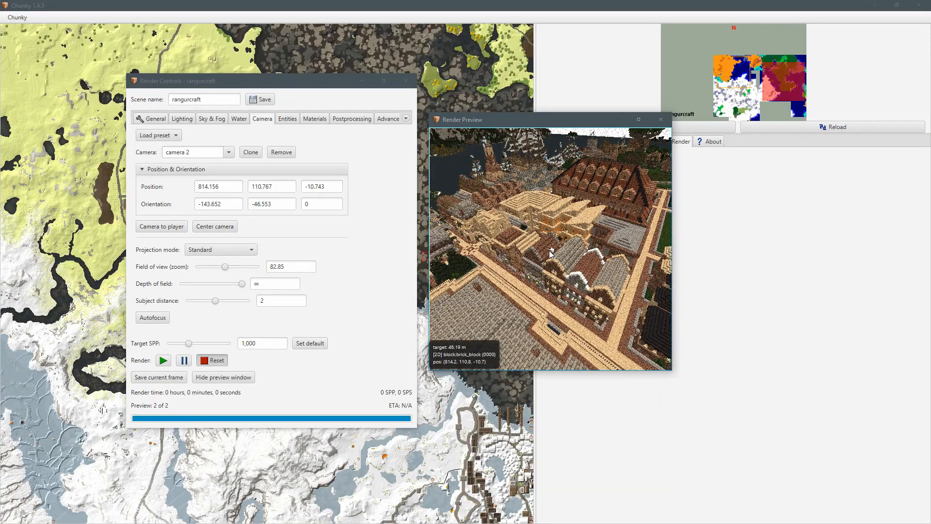
Autofocus on the gabled buildings and reduce the depth of field to about 16.8.
left_click(165, 318)
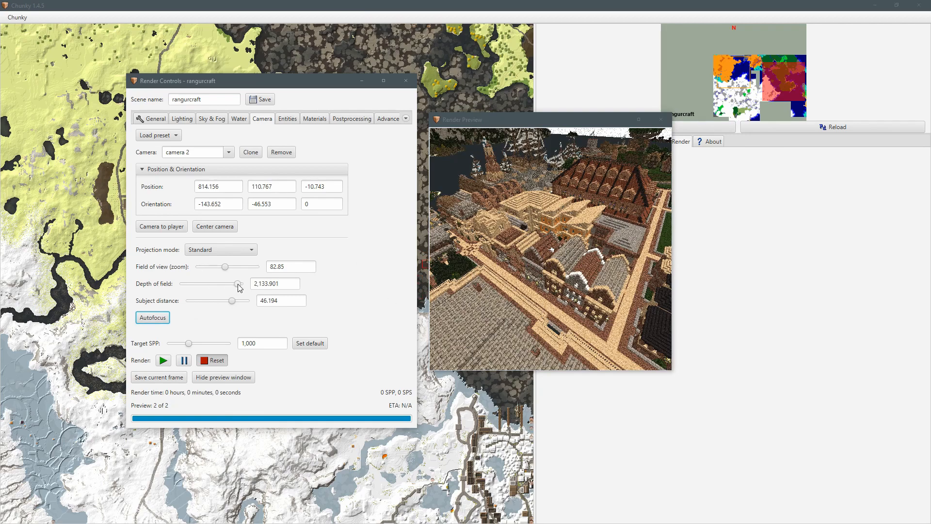
left_click_drag(239, 285, 233, 286)
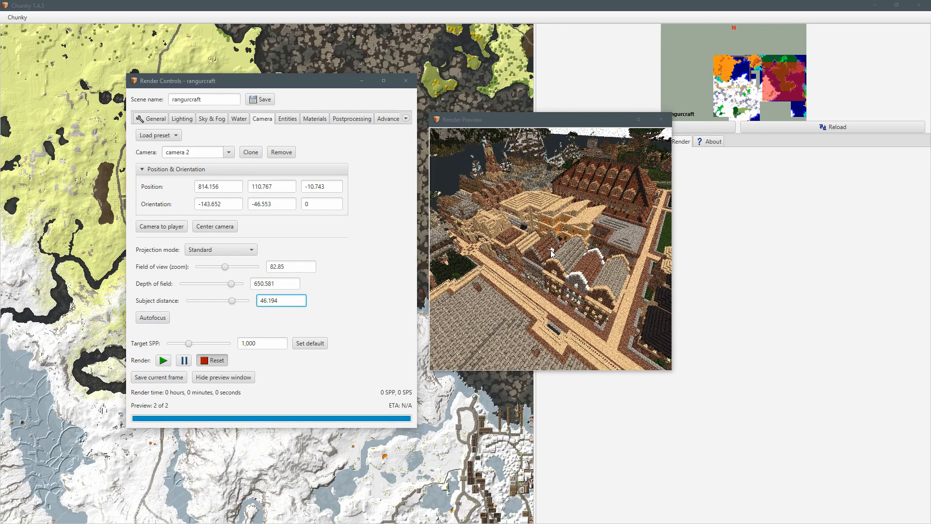
left_click_drag(231, 285, 212, 286)
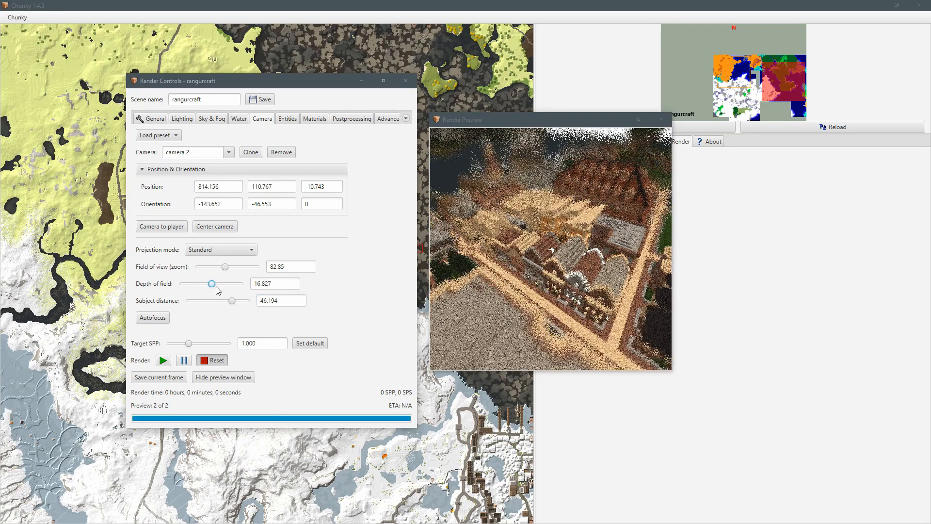
Turn camera 2 to about -164 yaw, -61 pitch and raise the depth of field to about 42.
left_click_drag(546, 246, 575, 261)
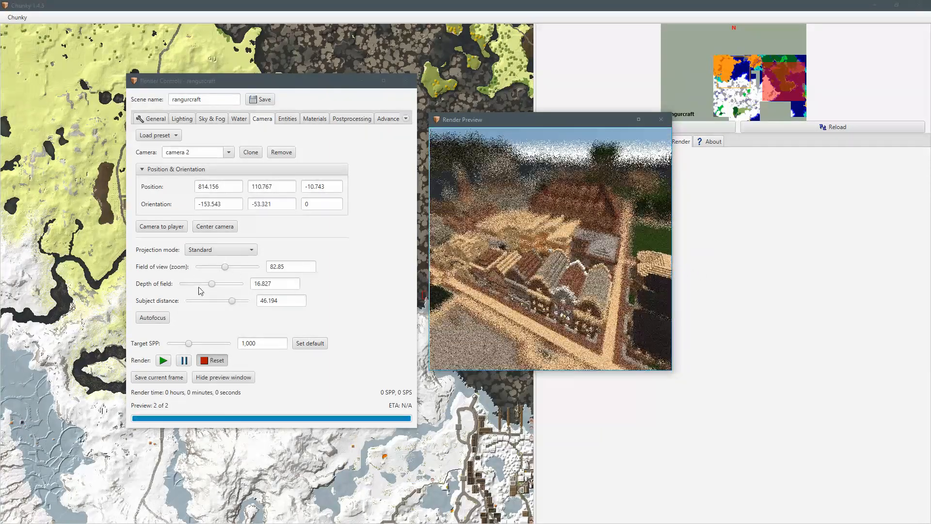
left_click_drag(212, 288, 218, 287)
left_click_drag(534, 285, 495, 269)
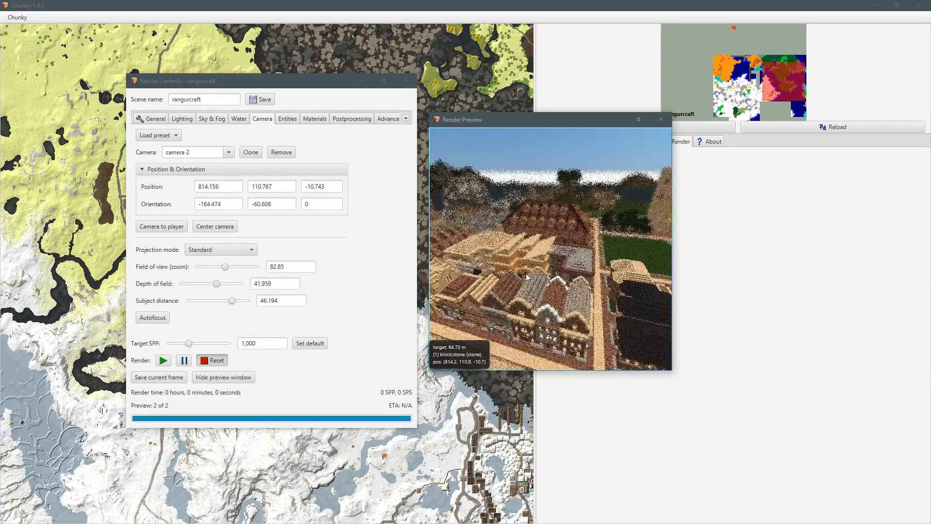
Raise the depth of field to about 181 and lower camera 2 to street level at about height 67.5, looking along the sandstone road.
left_click_drag(216, 287, 224, 282)
left_click_drag(581, 296, 563, 297)
left_click_drag(498, 287, 442, 267)
key("w")
key("w")
key("f")
key("f")
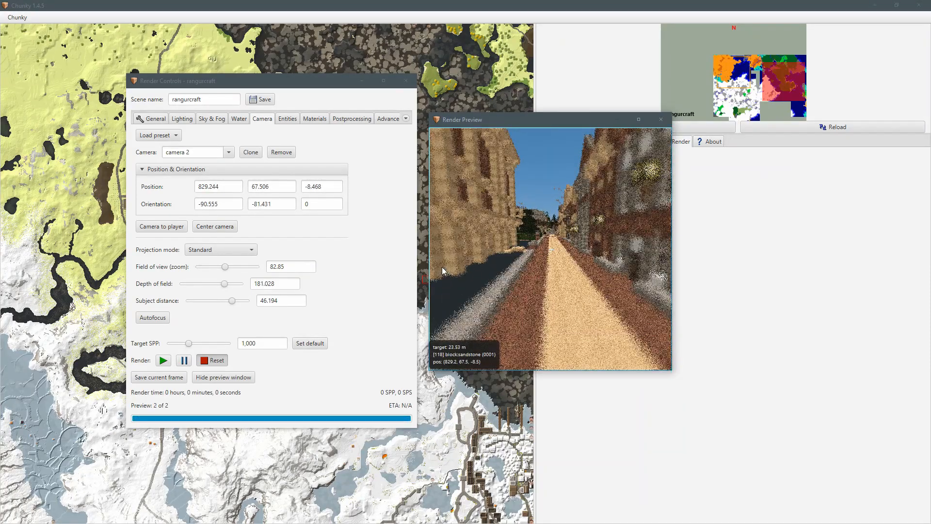
Reduce the depth of field to about 26.6 and bring the subject distance in to about 4.7.
left_click(225, 286)
left_click_drag(225, 287, 214, 288)
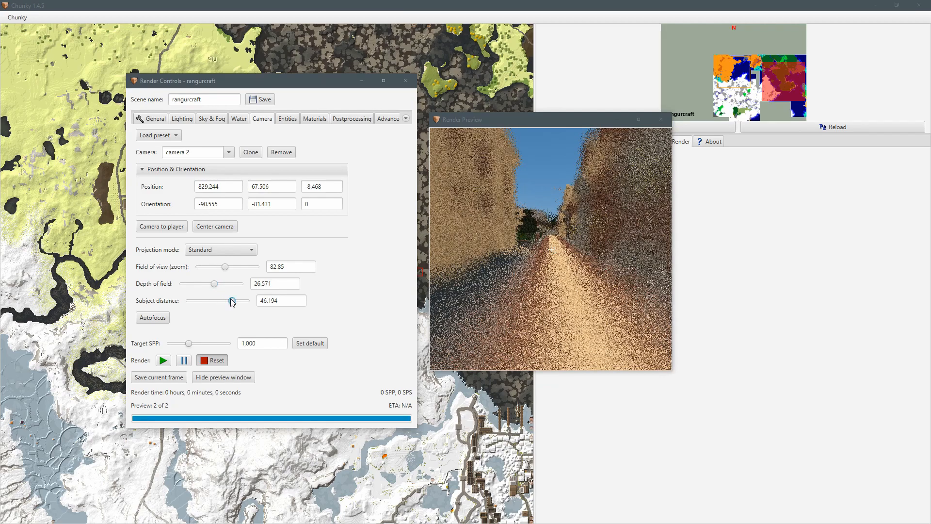
left_click_drag(233, 302, 219, 301)
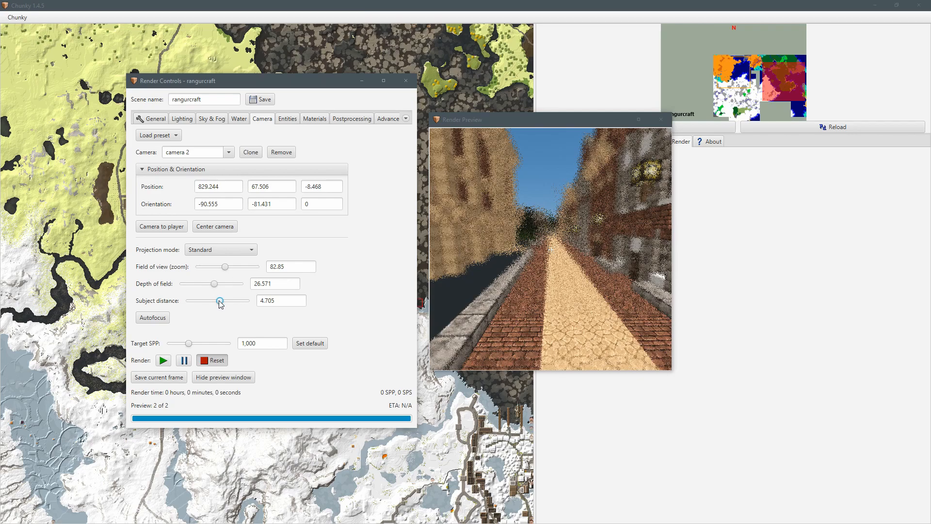
Compare the street's focus at subject distances of about 12.9 and 26.7, ending at about 10.7.
left_click_drag(220, 303, 226, 304)
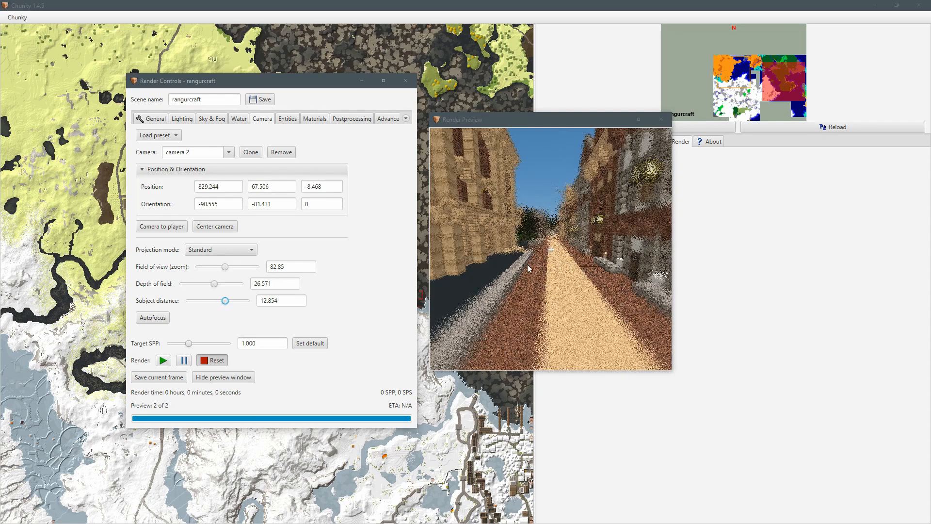
left_click_drag(233, 303, 232, 304)
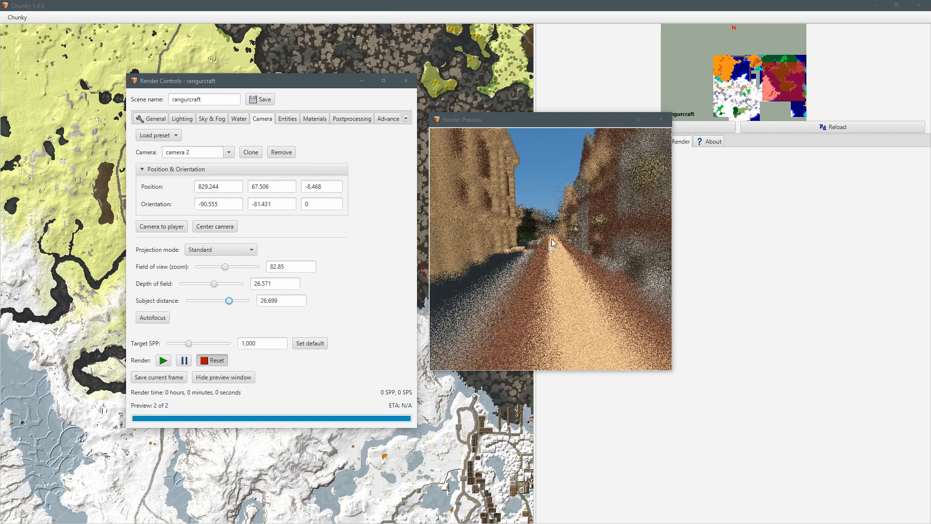
left_click_drag(236, 305, 226, 301)
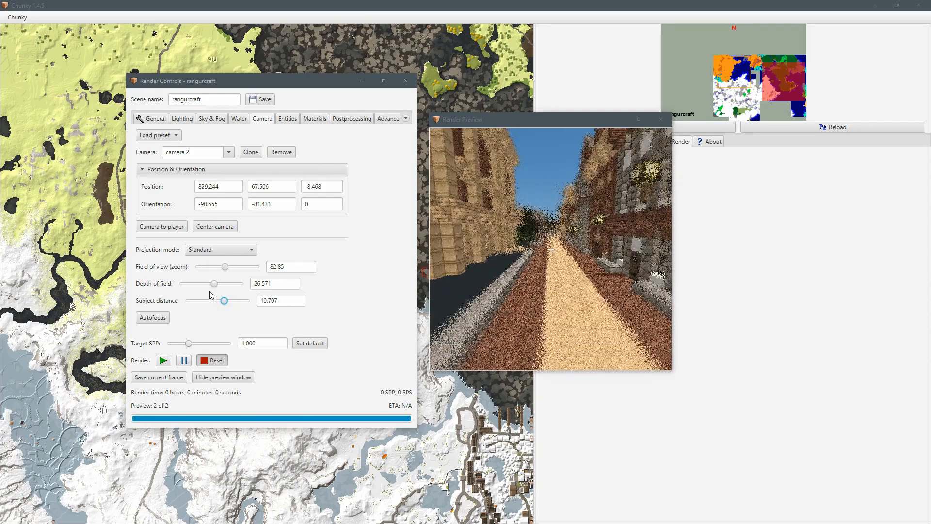
Raise the depth of field to about 198 and lift camera 2 to about height 153, overlooking the shoreline and gardens.
left_click_drag(214, 284, 224, 286)
left_click_drag(582, 246, 656, 272)
key("r")
key("r")
key("r")
key("r")
key("r")
key("r")
key("r")
key("r")
key("r")
key("r")
key("r")
key("r")
key("r")
key("r")
key("r")
key("r")
key("r")
key("r")
key("r")
key("r")
left_click_drag(514, 250, 606, 248)
key("r")
key("r")
key("r")
key("r")
key("r")
key("r")
key("r")
key("r")
key("r")
key("r")
key("r")
key("r")
key("r")
key("r")
key("r")
key("r")
key("r")
key("r")
key("r")
key("r")
key("ctrl+w")
key("ctrl+w")
key("ctrl+r")
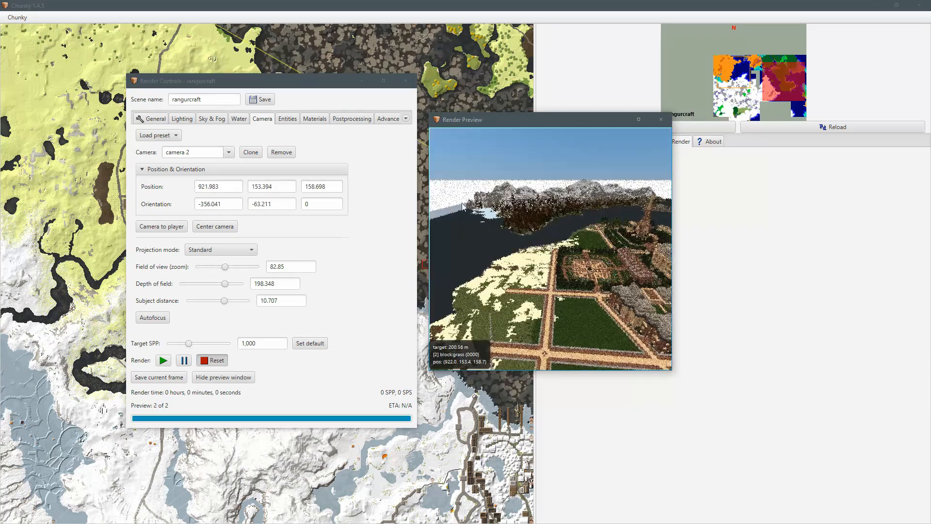
Move camera 2 to about X 885, Z 138 and turn it to about -53 yaw, -62 pitch, overlooking the city.
key("a")
key("a")
key("a")
key("a")
key("a")
key("a")
key("a")
key("a")
key("a")
left_click_drag(662, 251, 559, 254)
key("a")
key("a")
key("a")
key("a")
key("a")
key("a")
key("a")
key("a")
key("a")
key("a")
key("a")
key("a")
key("ctrl+w")
key("ctrl+s")
key("f")
key("f")
key("f")
key("f")
key("f")
key("f")
key("f")
key("f")
key("f")
key("f")
key("f")
key("f")
key("f")
key("f")
key("f")
key("f")
key("f")
key("f")
key("f")
key("f")
key("f")
Autofocus on the city view, reduce the depth of field to about 25, and start rendering.
left_click(153, 318)
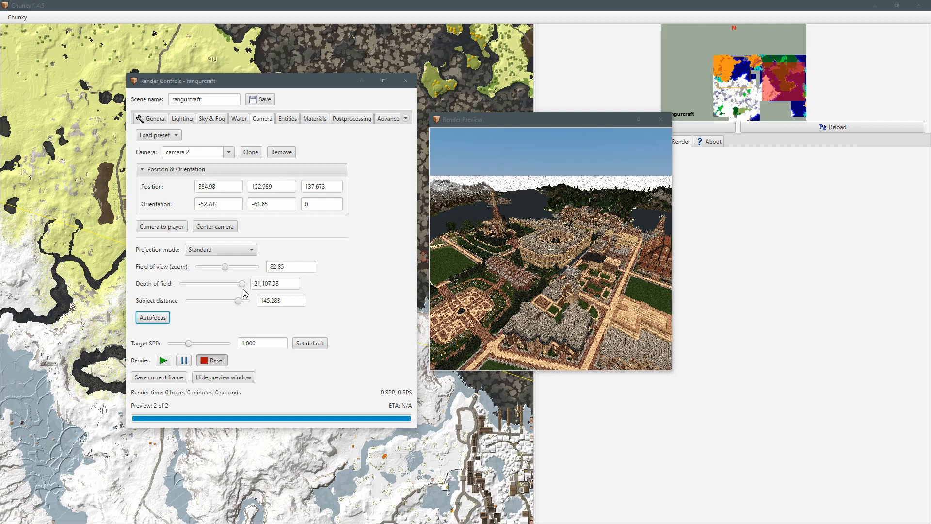
left_click_drag(243, 285, 216, 285)
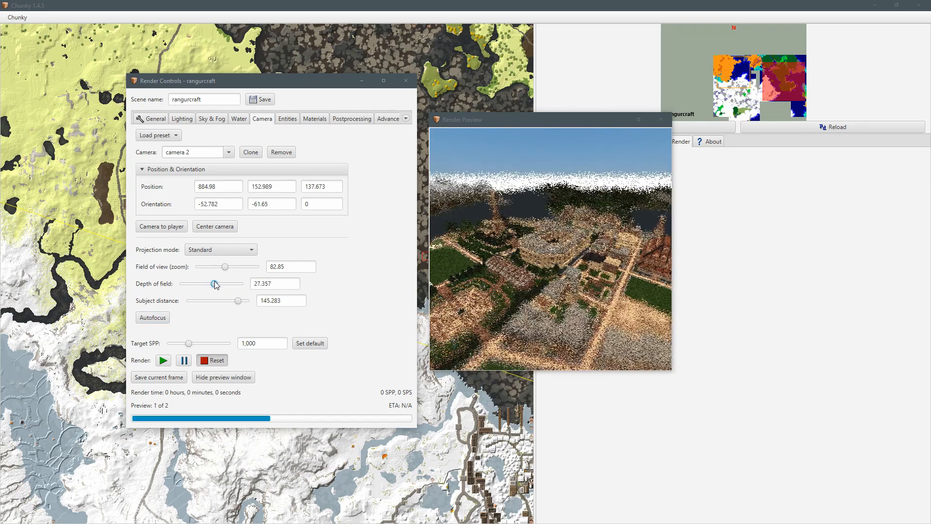
left_click_drag(214, 281, 214, 282)
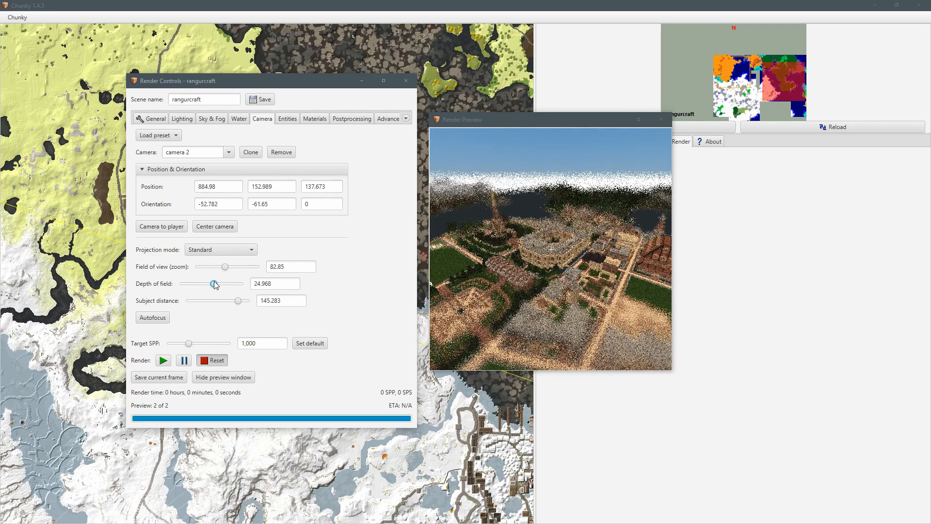
left_click(163, 360)
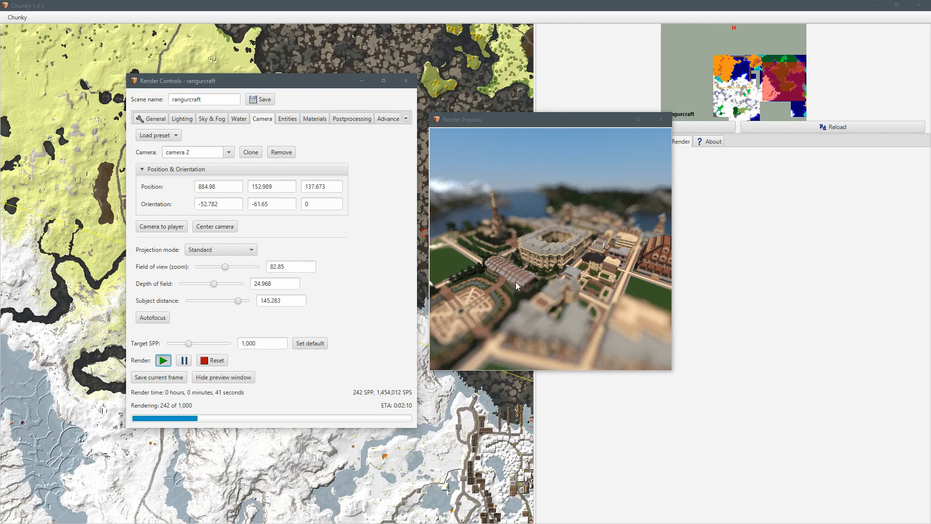
Reset the render, move camera 2 to about 629, 105, 32 facing the tall tower, and render that view.
left_click(215, 359)
left_click_drag(536, 251, 644, 239)
key("w")
key("ctrl+w")
key("ctrl+w")
key("ctrl+w")
key("ctrl+a")
key("ctrl+d")
key("a")
key("a")
key("a")
key("a")
key("a")
key("a")
key("d")
key("d")
key("d")
key("d")
key("d")
key("d")
key("d")
key("d")
key("d")
key("d")
key("d")
key("d")
key("d")
key("d")
key("d")
key("d")
key("d")
key("d")
key("d")
key("d")
key("a")
key("a")
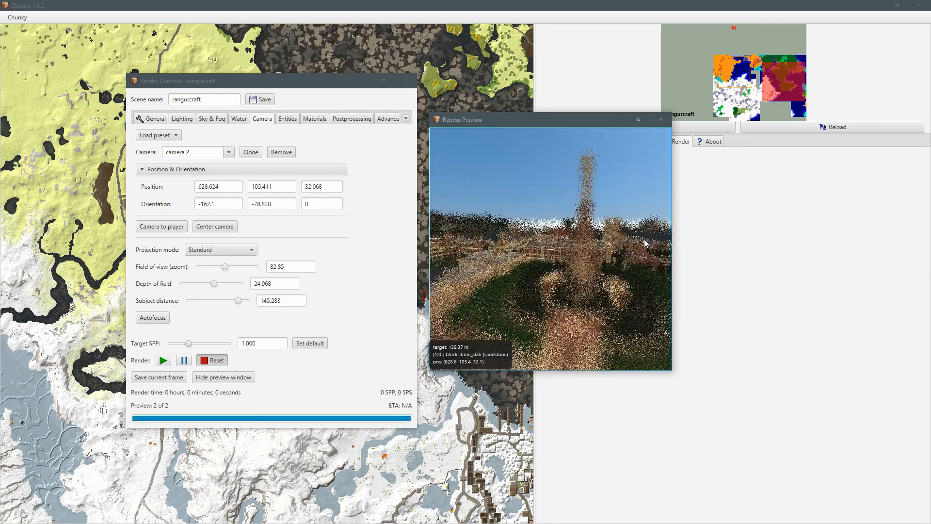
left_click(163, 360)
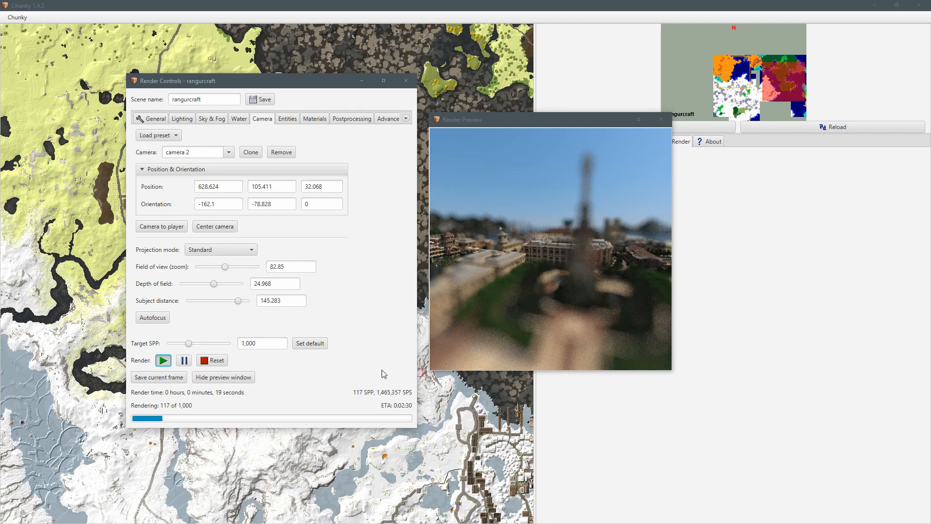
Reset the render and move camera 2 to about 712, 112, -55, looking down at the courtyard building.
left_click(205, 361)
left_click_drag(506, 246, 550, 257)
key("ctrl+a")
key("ctrl+a")
key("ctrl+d")
key("ctrl+w")
key("r")
key("r")
key("r")
key("r")
key("r")
key("r")
key("r")
key("r")
key("r")
key("r")
key("r")
key("r")
key("r")
key("r")
key("r")
key("r")
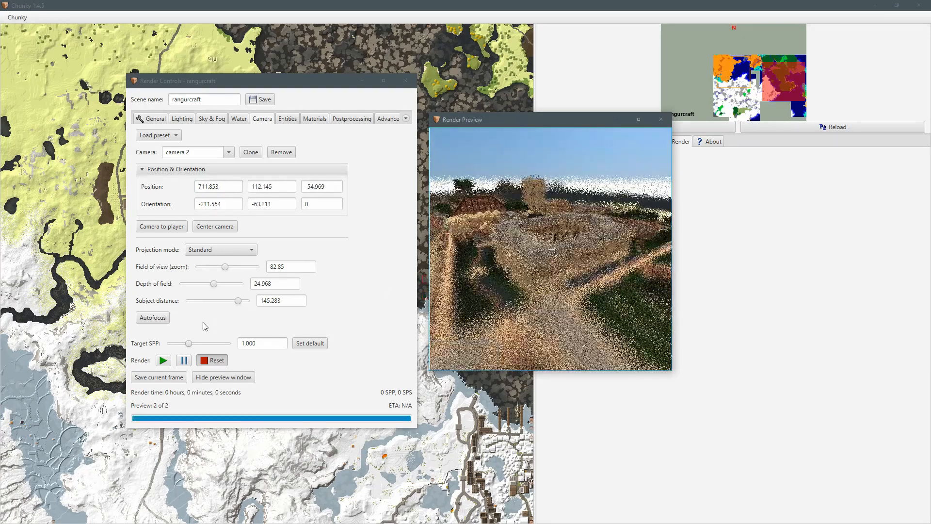
Autofocus on the courtyard building, set the depth of field to about 36.9, and start rendering.
left_click(156, 320)
left_click_drag(213, 283, 219, 285)
left_click(164, 360)
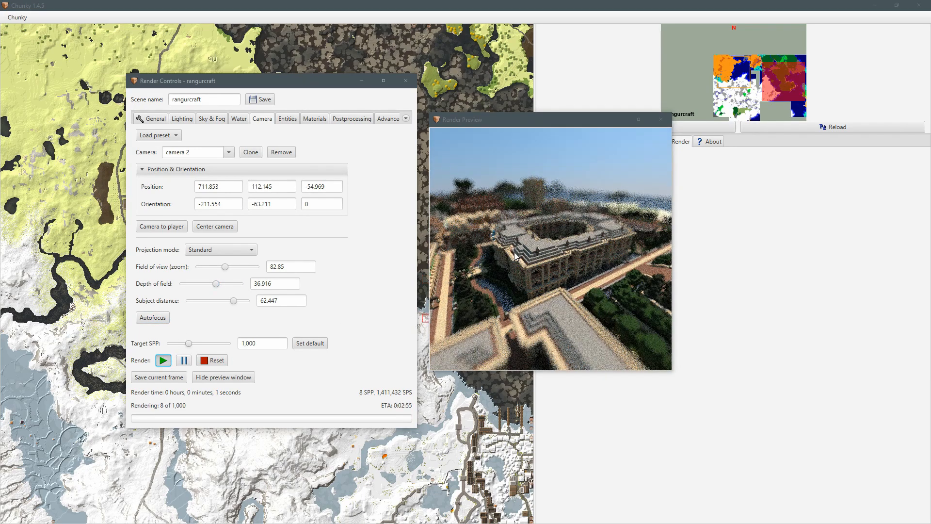
Reset the render and move camera 2 to about 859, 142, 197, overlooking the city and its tall tower.
left_click(209, 361)
left_click_drag(542, 260, 518, 238)
key("ctrl+a")
key("ctrl+a")
key("ctrl+a")
key("ctrl+a")
key("ctrl+a")
key("ctrl+a")
key("ctrl+a")
key("ctrl+a")
key("ctrl+w")
key("ctrl+w")
key("ctrl+a")
key("ctrl+w")
key("ctrl+w")
key("ctrl+f")
key("ctrl+r")
key("ctrl+r")
key("ctrl+s")
key("ctrl+f")
Autofocus on the city overview, reduce the depth of field to about 268.6, and start rendering.
left_click(153, 317)
left_click_drag(556, 266, 558, 265)
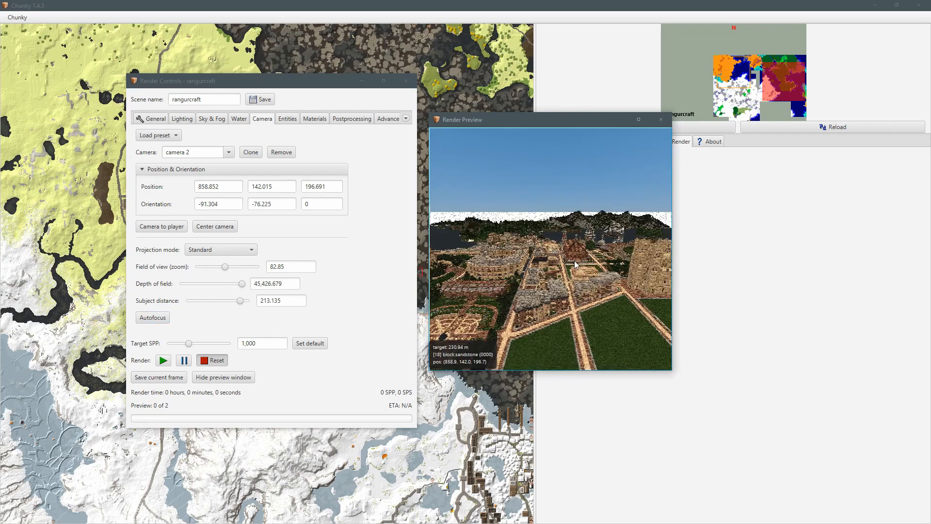
left_click_drag(242, 284, 227, 287)
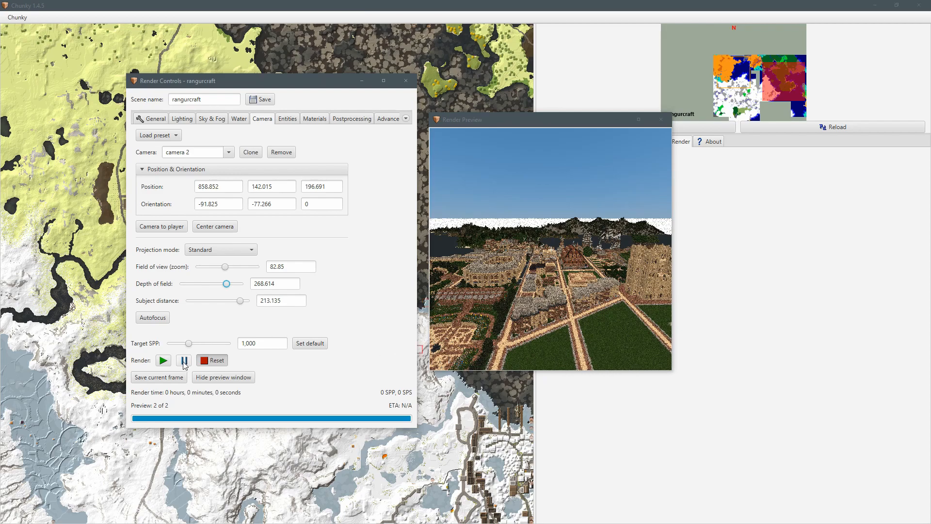
left_click(167, 364)
left_click(164, 365)
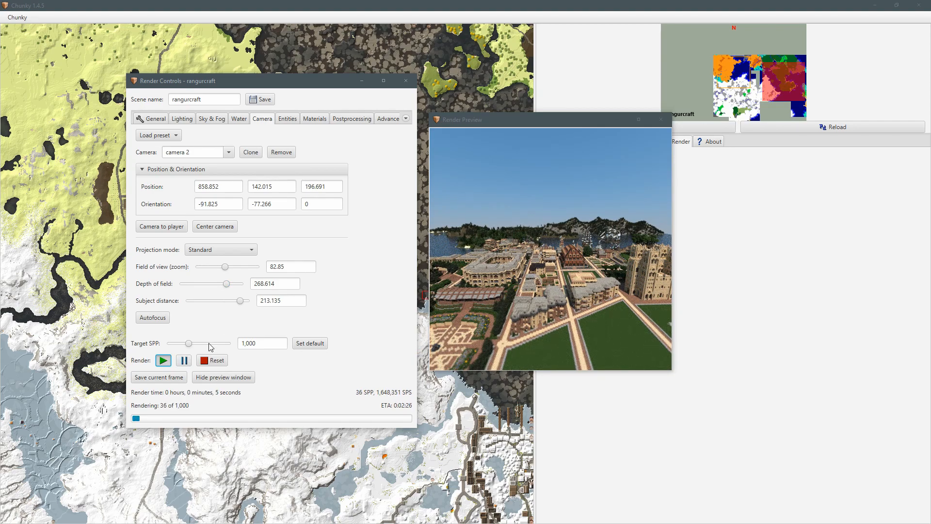
Reset the render, raise the depth of field to infinity, and render the same city overview again.
left_click(213, 360)
left_click_drag(228, 286, 247, 284)
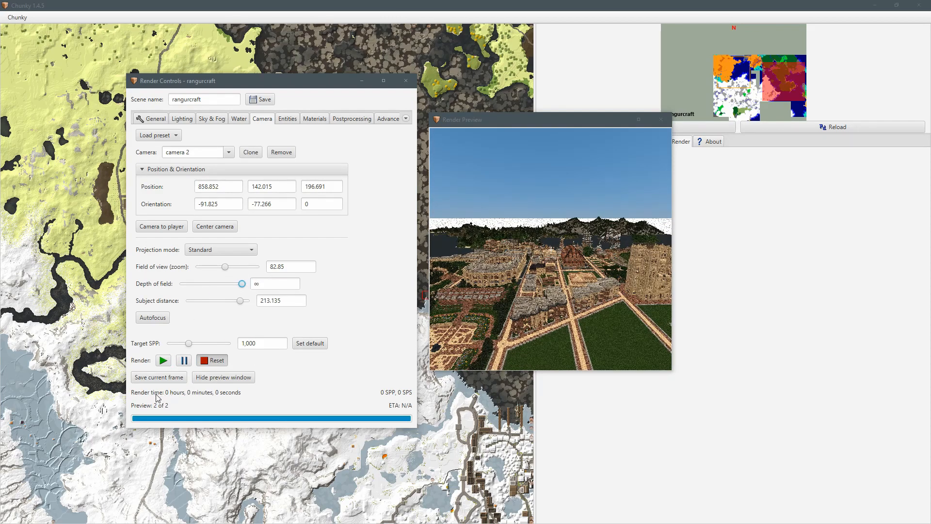
left_click(163, 360)
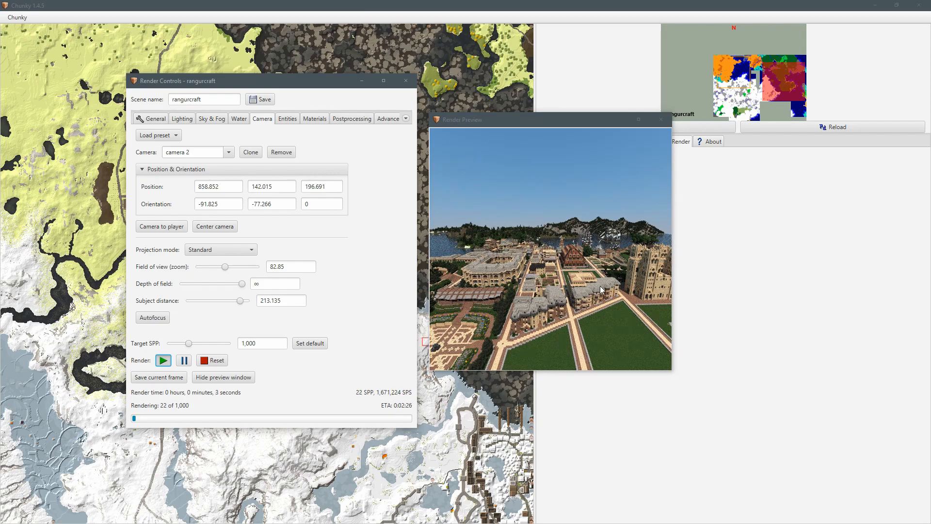
Reset the render and move camera 2 to about 754, 86, -66, looking along the tree-lined canal between the stone buildings.
left_click(216, 361)
left_click_drag(535, 264, 461, 276)
key("d")
key("d")
key("d")
key("d")
key("d")
key("d")
key("d")
key("d")
key("d")
key("d")
key("ctrl+w")
key("ctrl+w")
key("ctrl+r")
key("w")
key("w")
key("w")
key("w")
key("w")
key("w")
key("w")
key("w")
key("w")
key("w")
key("w")
key("w")
key("w")
key("w")
key("w")
key("w")
key("w")
key("w")
key("w")
key("w")
key("w")
key("w")
key("w")
key("w")
key("w")
key("w")
key("w")
key("w")
key("w")
key("w")
key("w")
key("w")
key("w")
key("w")
key("w")
key("w")
key("w")
key("w")
key("w")
key("w")
key("w")
key("w")
key("w")
key("w")
key("w")
key("w")
key("w")
key("w")
key("w")
key("w")
key("w")
key("w")
key("w")
key("w")
key("w")
key("w")
key("w")
key("w")
key("w")
key("w")
key("w")
key("w")
key("w")
key("w")
key("w")
key("w")
key("w")
key("w")
key("w")
key("w")
key("w")
key("w")
key("w")
key("w")
key("w")
key("w")
key("w")
key("w")
key("w")
key("w")
key("w")
key("w")
key("w")
key("w")
key("w")
key("w")
key("w")
key("w")
key("w")
key("w")
key("w")
key("w")
key("w")
key("w")
key("w")
key("w")
key("w")
key("w")
key("w")
key("w")
key("w")
key("w")
key("w")
key("w")
key("w")
key("w")
key("w")
key("w")
key("w")
key("w")
key("w")
key("w")
key("w")
key("w")
key("w")
key("w")
key("w")
key("w")
key("w")
key("w")
key("w")
key("w")
key("w")
key("w")
key("w")
key("r")
key("r")
key("r")
key("r")
key("r")
key("r")
key("r")
key("r")
key("r")
key("r")
key("w")
key("w")
key("w")
key("w")
key("w")
key("w")
key("w")
key("w")
key("w")
key("w")
key("w")
key("w")
key("w")
key("w")
key("w")
key("w")
key("w")
key("w")
key("w")
key("w")
key("w")
key("r")
key("r")
key("r")
key("r")
key("r")
key("r")
key("r")
key("r")
key("r")
key("r")
key("r")
key("r")
key("ctrl+w")
key("ctrl+r")
left_click_drag(643, 276, 488, 251)
key("w")
key("w")
key("w")
key("w")
key("w")
key("w")
key("w")
key("w")
key("w")
key("w")
key("w")
key("w")
key("w")
key("w")
key("w")
key("w")
key("w")
key("r")
key("r")
key("r")
key("r")
key("d")
key("d")
key("d")
key("d")
key("d")
key("d")
key("d")
key("d")
key("d")
key("d")
key("d")
key("d")
key("d")
key("d")
key("r")
key("r")
key("r")
key("r")
key("r")
key("r")
key("r")
key("r")
key("r")
key("r")
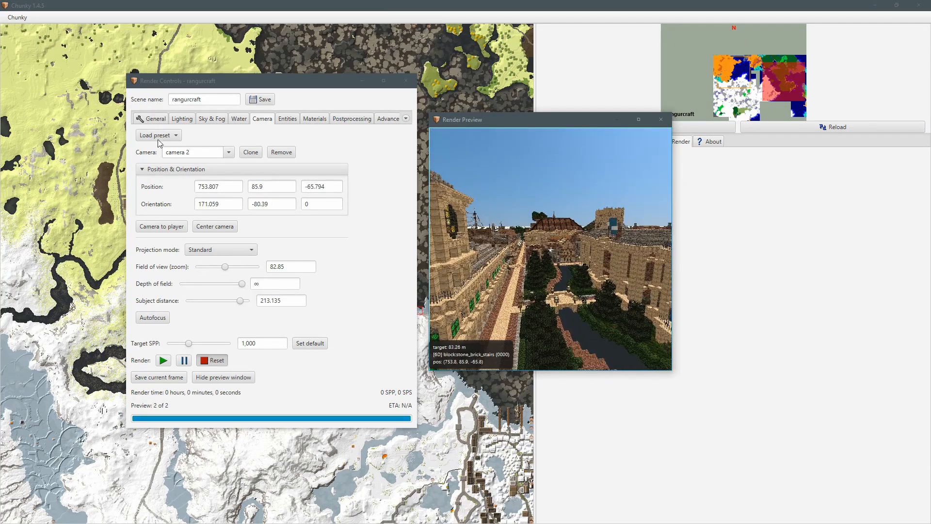
Show the water settings and move the camera from the canal to an elevated view over the rooftops, ships and harbour.
left_click(232, 120)
left_click_drag(563, 220, 555, 229)
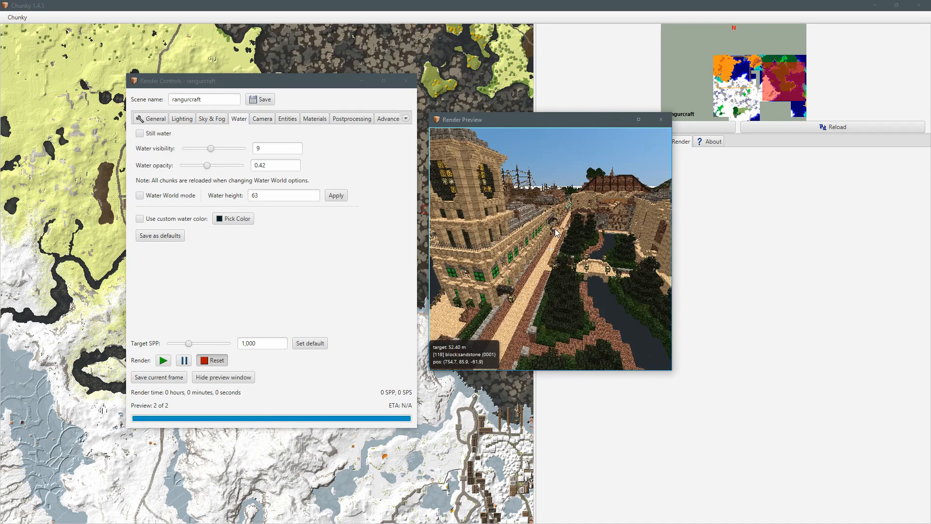
key("ctrl+w")
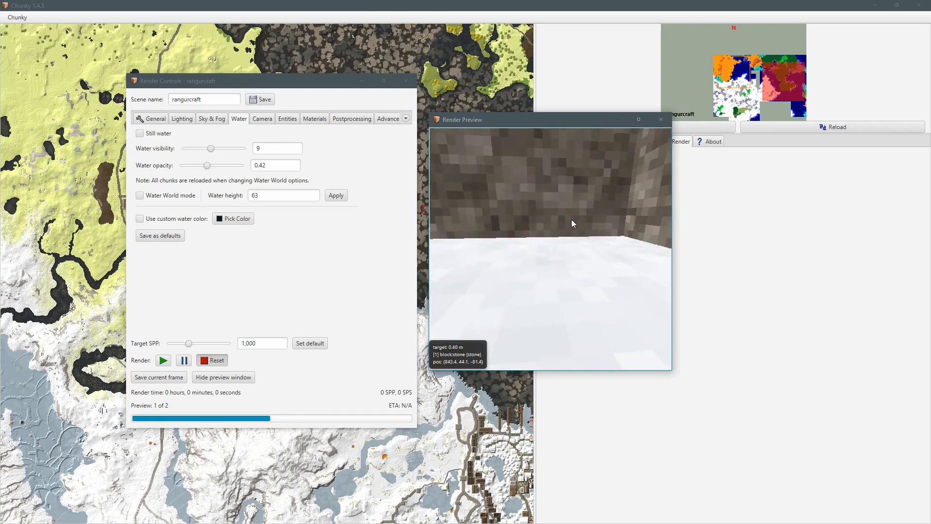
key("ctrl+r")
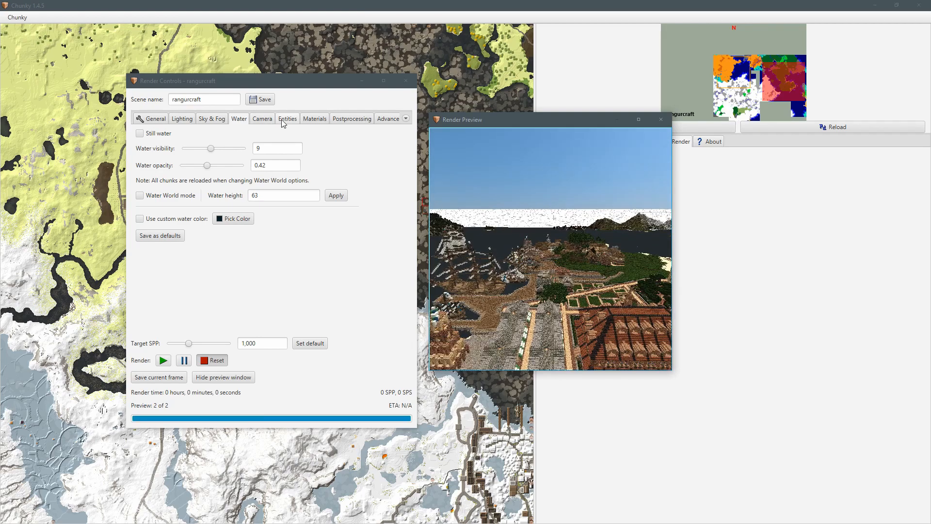
key("w")
Examine the emittance, specular and IoR properties of the all:water material alongside the general water settings.
left_click(313, 119)
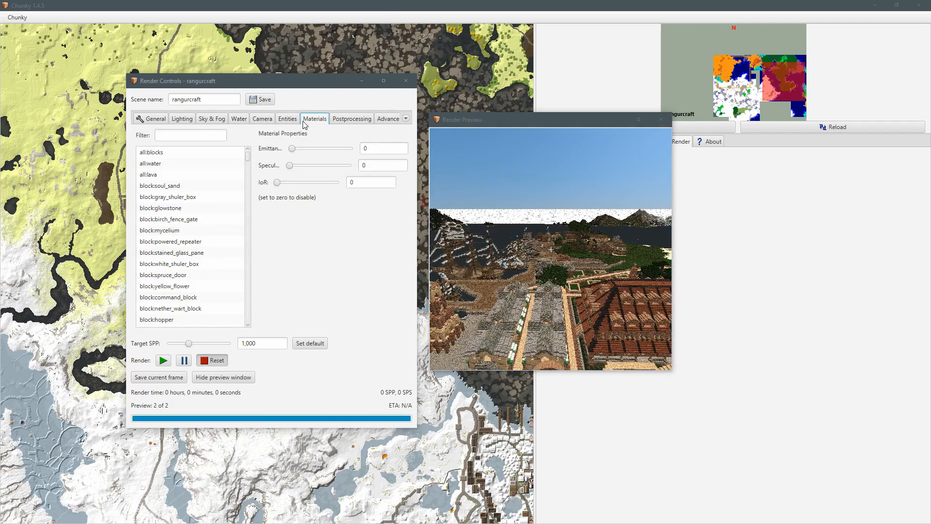
left_click(193, 165)
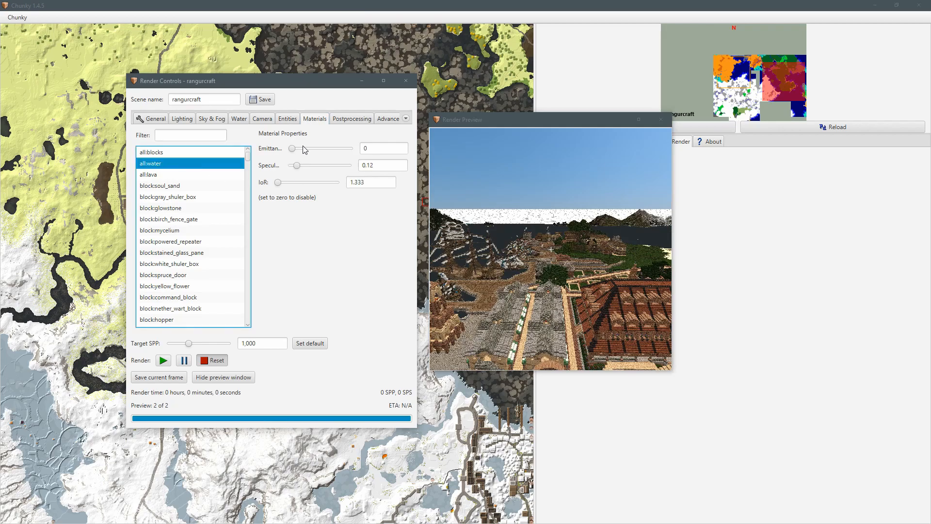
left_click(240, 119)
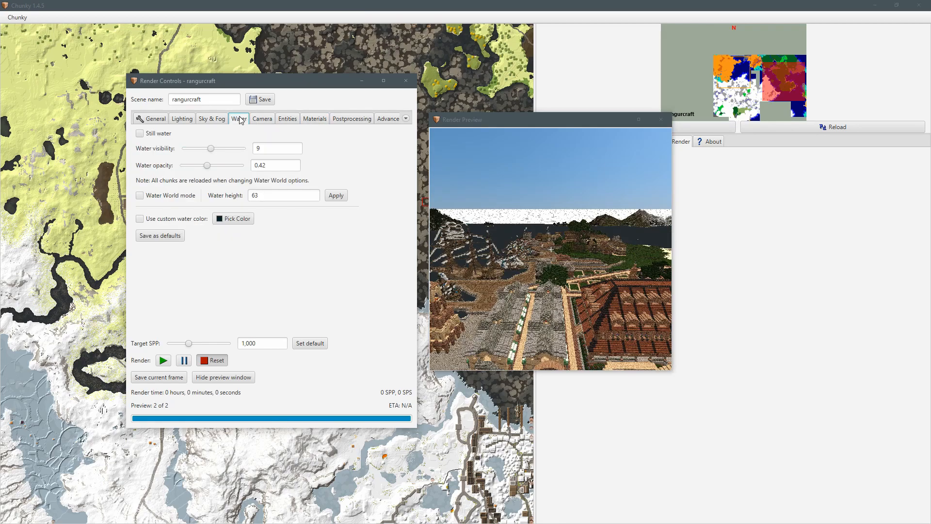
left_click(315, 119)
Move the camera closer to the harbour, looking steeply down on the docks and the paved quay.
left_click(603, 254)
key("w")
key("w")
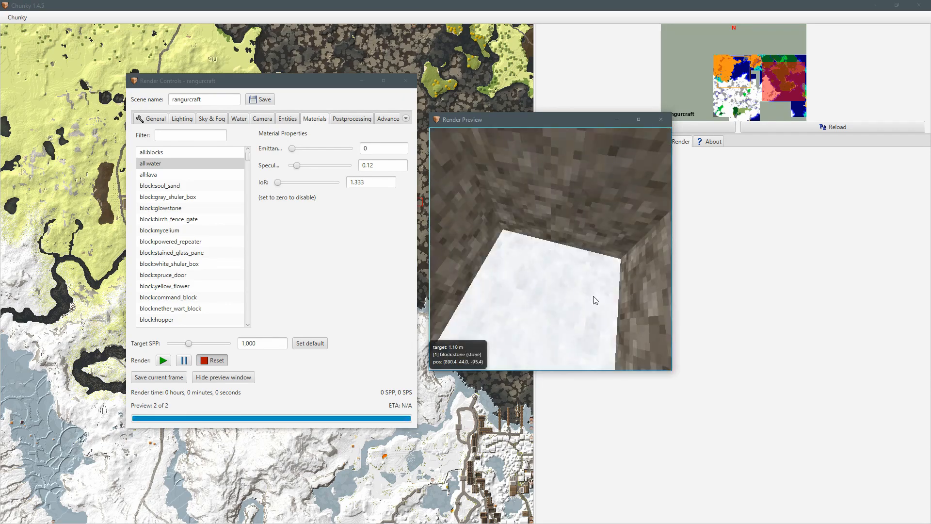
key("s")
Compare the water visibility and opacity settings with the all:water material properties, ending on the water settings.
left_click(246, 120)
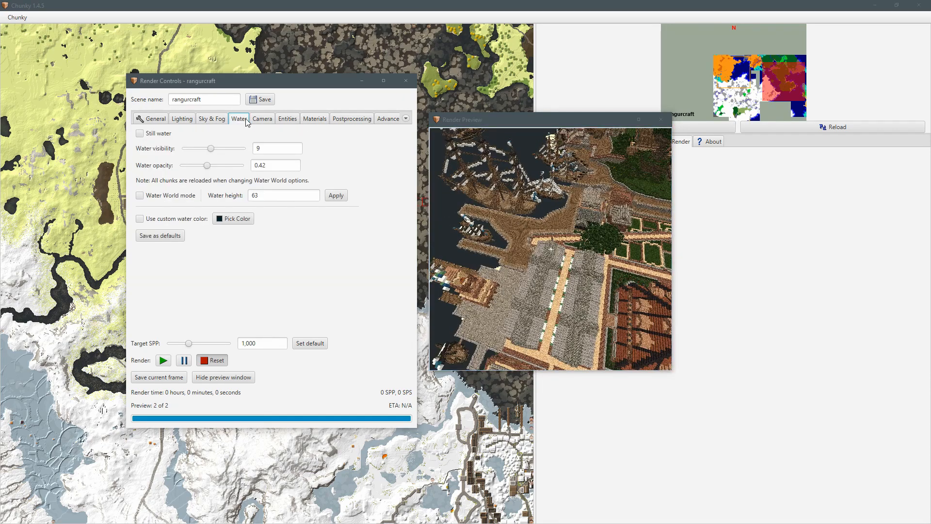
left_click(320, 119)
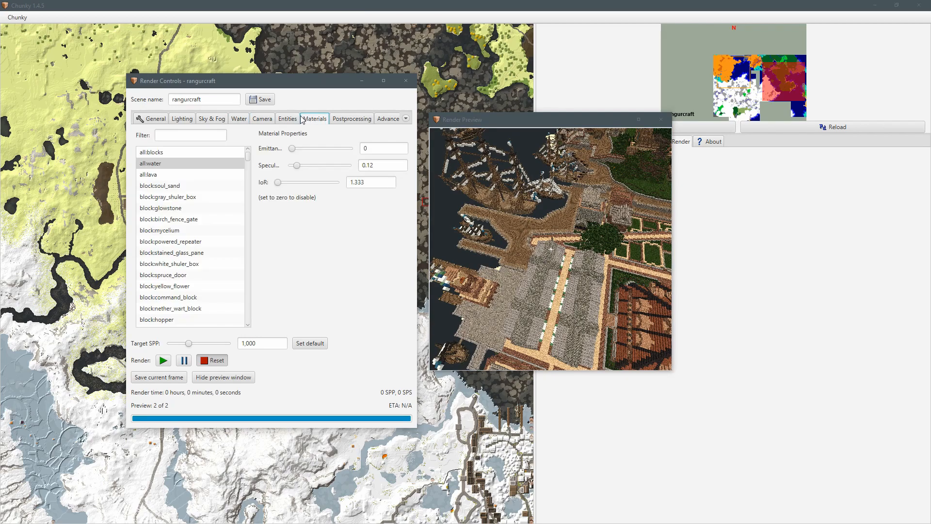
key("Left")
key("Left")
key("Left")
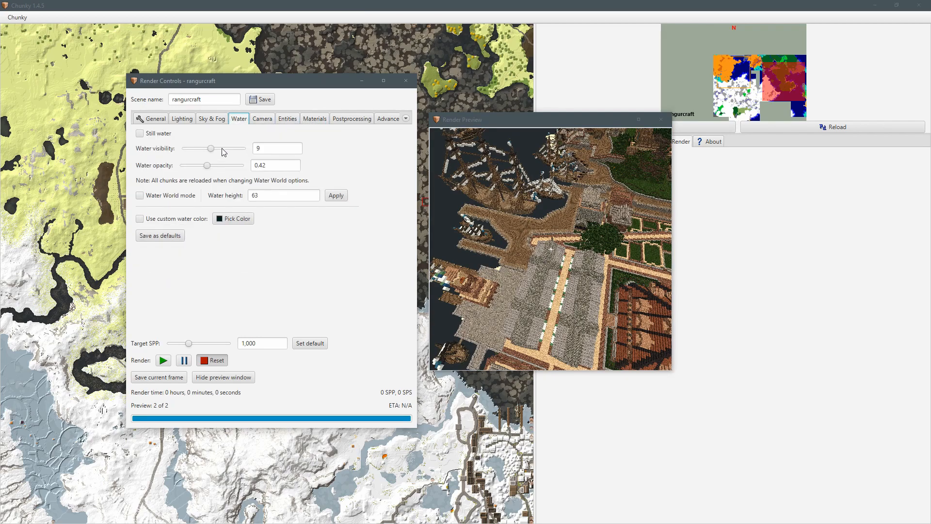
Turn the camera away from the docks toward the city's oval building and distant tower, and show the all:water material properties.
left_click_drag(564, 194, 539, 216)
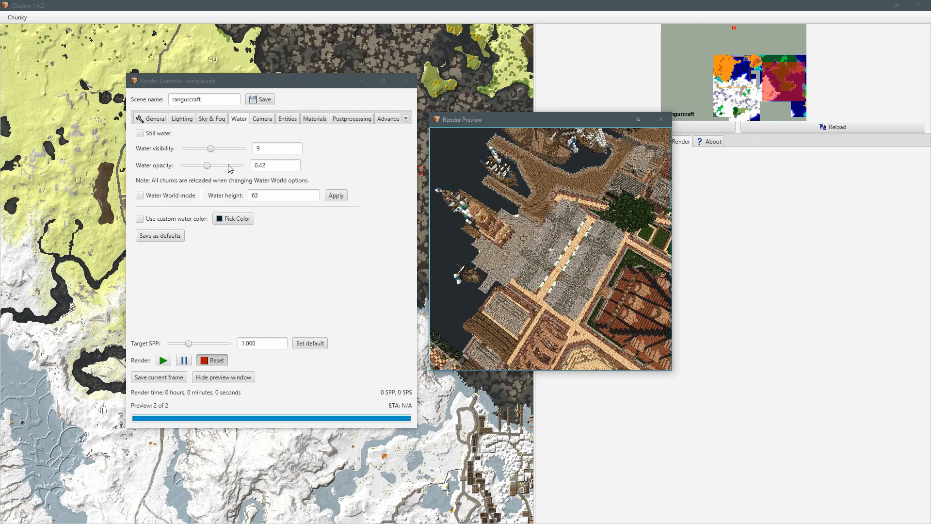
left_click_drag(615, 238, 452, 193)
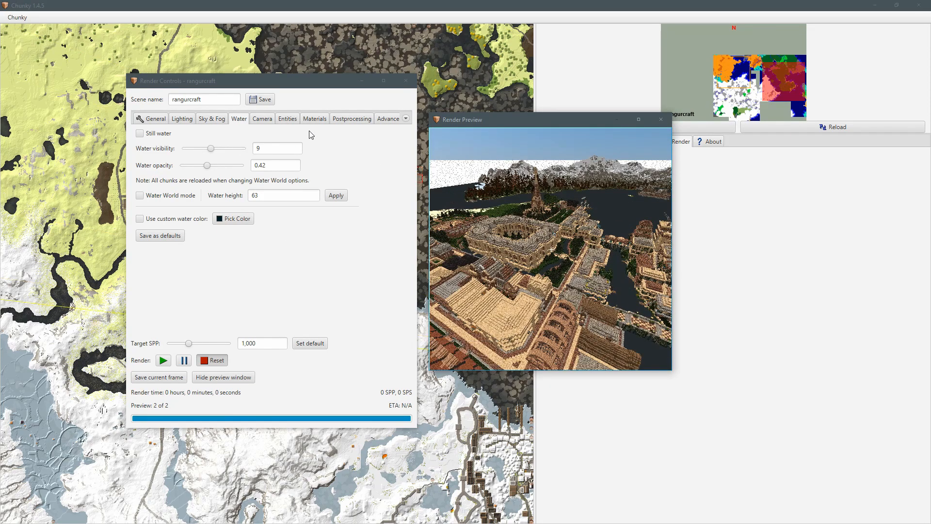
left_click(314, 119)
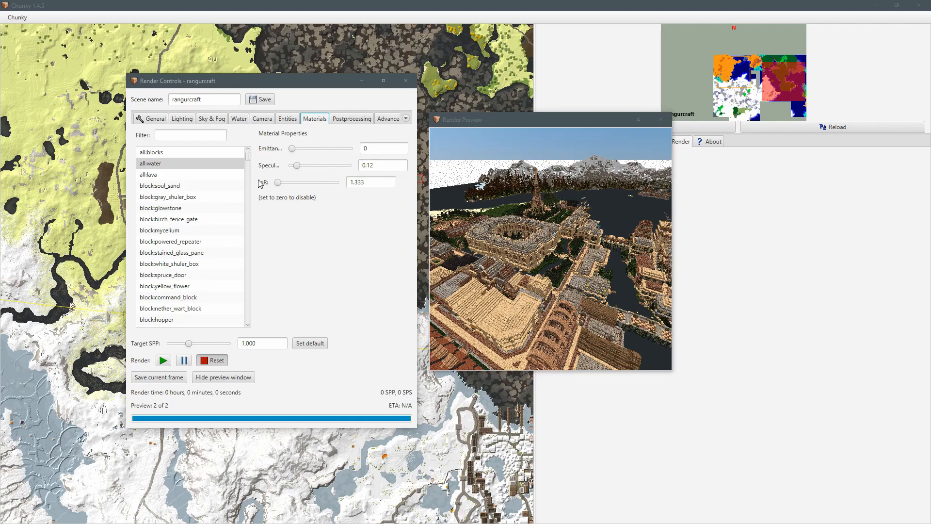
Fly the camera across the city to the tall brown tower, viewing the long sandstone building beyond the trees.
left_click_drag(558, 221, 456, 223)
key("w")
key("w")
key("w")
key("w")
key("w")
key("w")
key("ctrl+w")
key("ctrl+w")
key("ctrl+r")
key("ctrl+w")
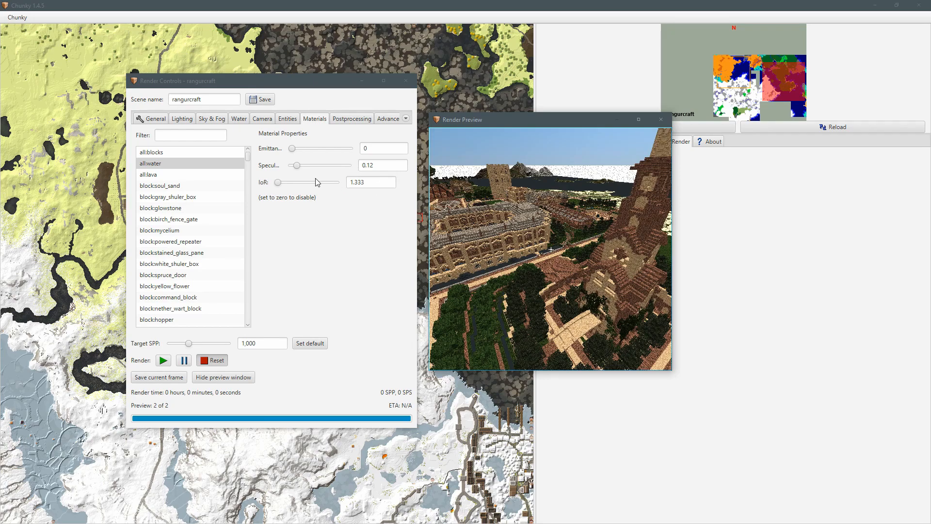
Turn the camera around the sandstone courtyard building and look through the lighting, water, entity and general scene settings.
left_click_drag(597, 219, 551, 218)
left_click(187, 120)
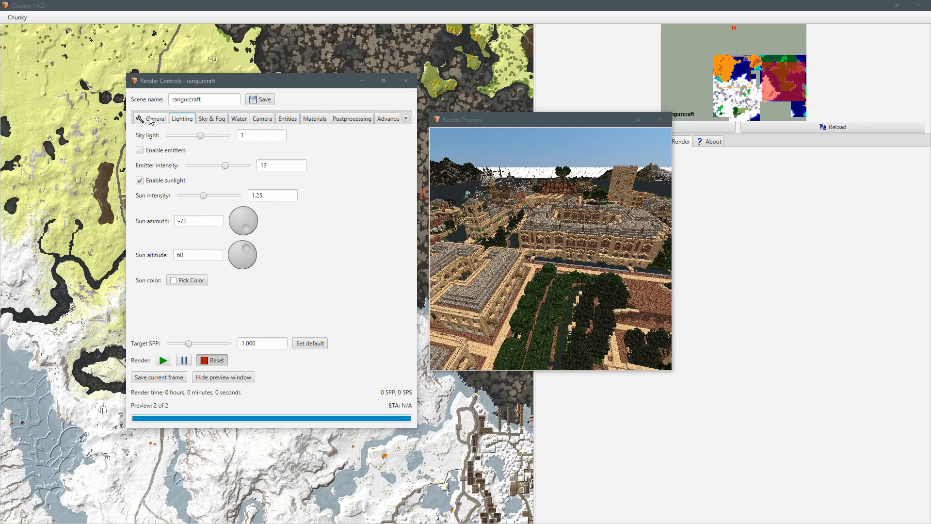
left_click(238, 119)
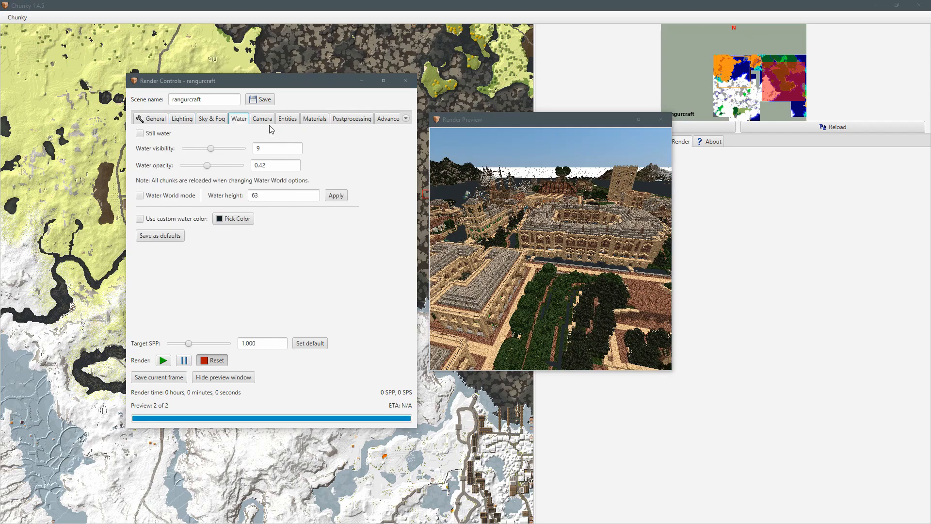
left_click(285, 119)
mouse_move(586, 217)
left_mouse_down()
mouse_move(549, 231)
mouse_move(603, 223)
left_mouse_up()
left_click(138, 119)
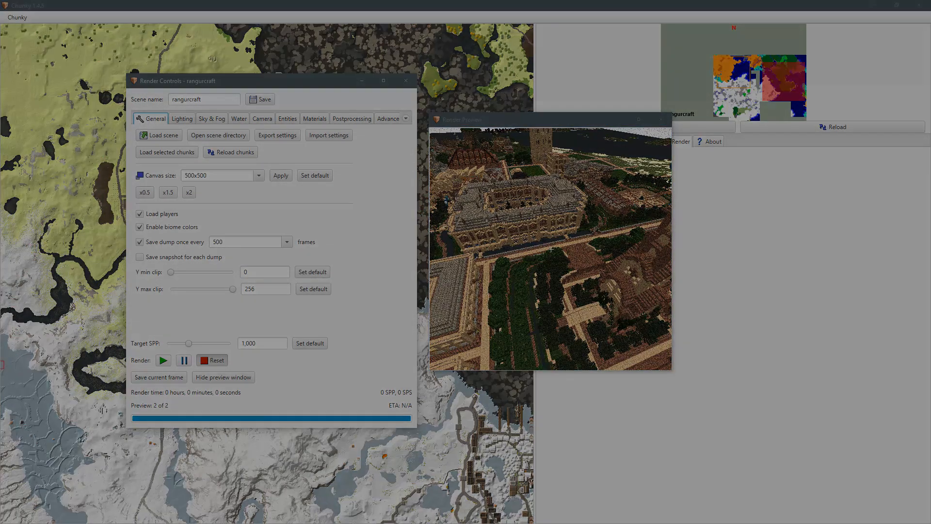